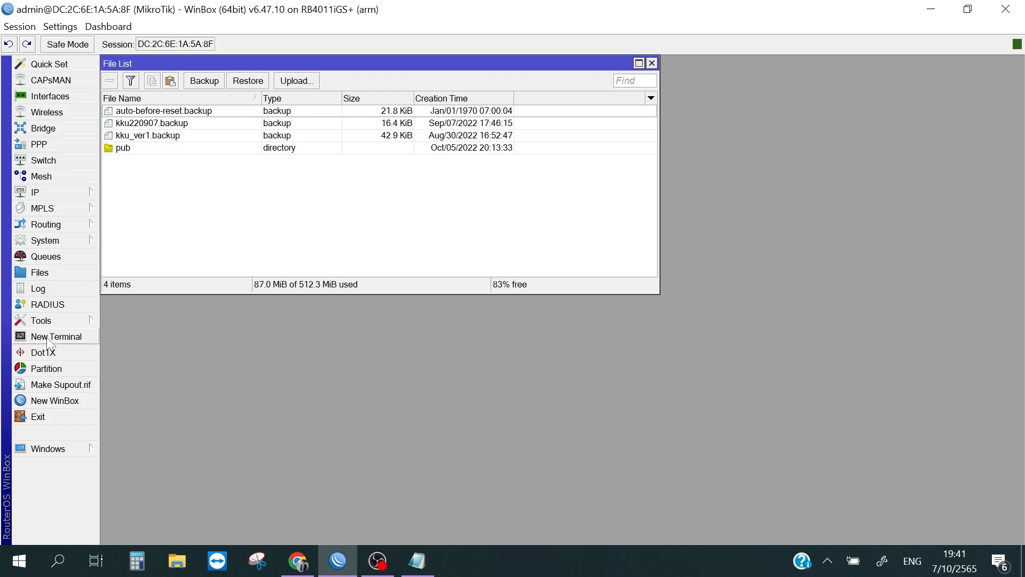
Step: Save a system configuration backup named Vlan_071022 by running system backup save in a new terminal
{"action": "left_click", "coordinate": [49, 338]}
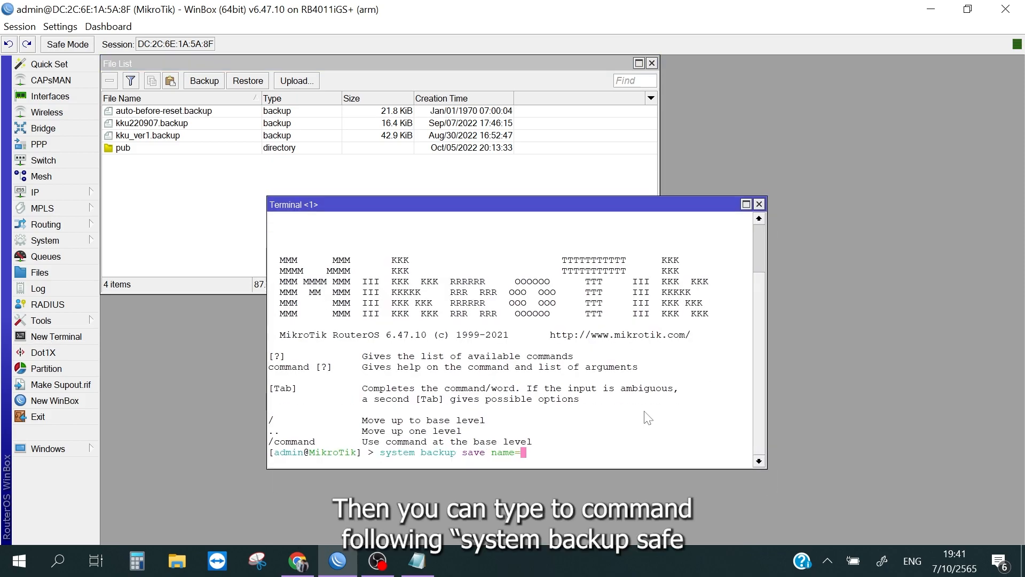
{"action": "type", "text": "Vlan_0722"}
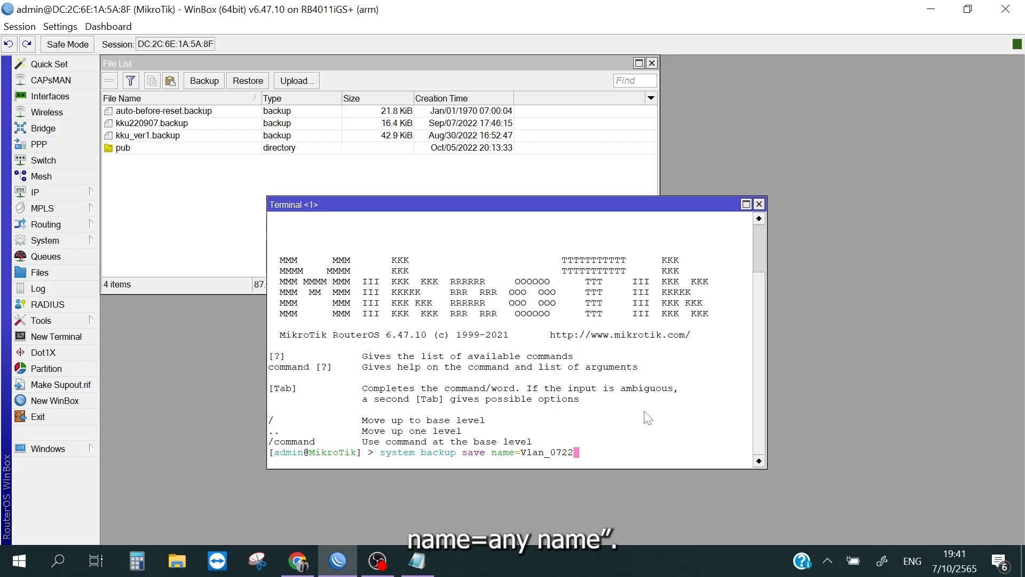
{"action": "key", "text": "BackSpace"}
{"action": "key", "text": "BackSpace"}
{"action": "type", "text": "1022"}
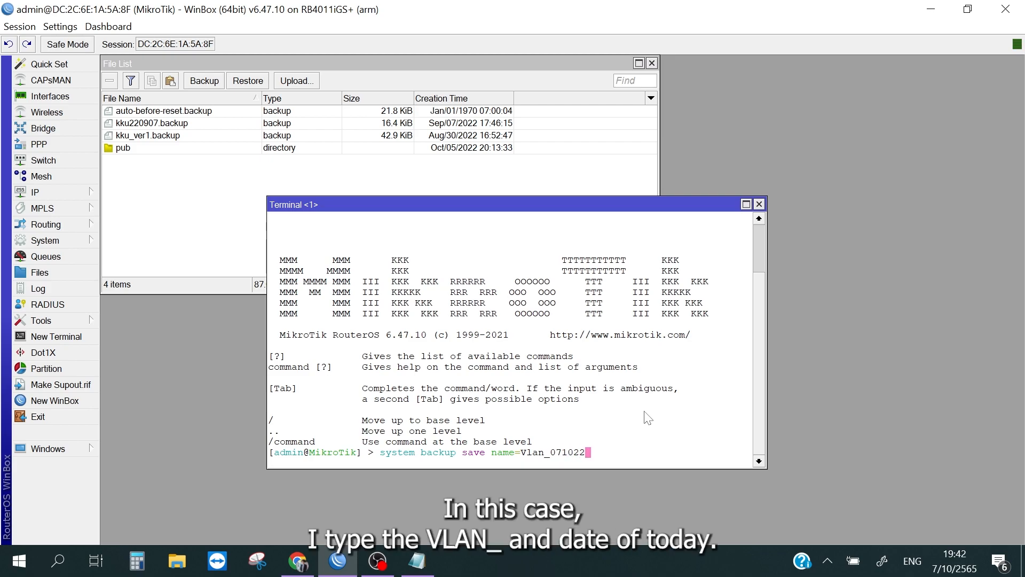
{"action": "key", "text": "Return"}
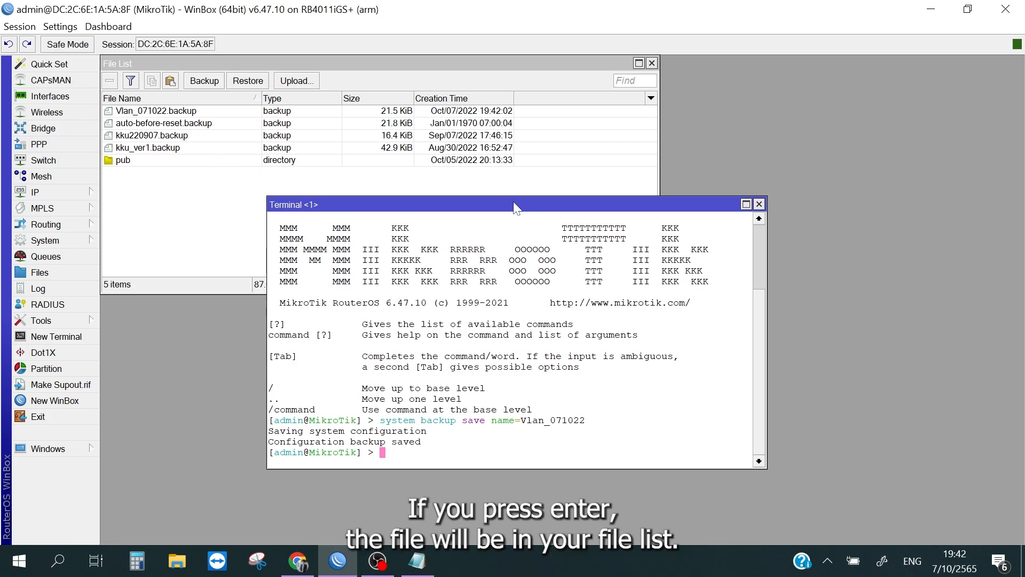
Step: Copy the Vlan_071022.backup file from the router's file list to the Windows desktop
{"action": "left_click_drag", "start_coordinate": [518, 205], "coordinate": [584, 225]}
{"action": "left_click", "coordinate": [193, 114]}
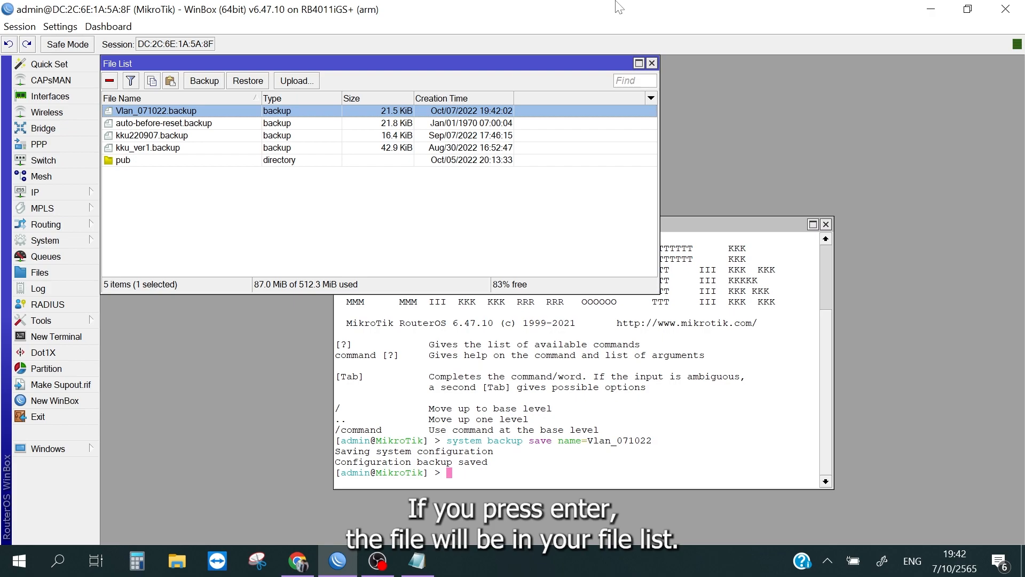
{"action": "key", "text": "super+Left"}
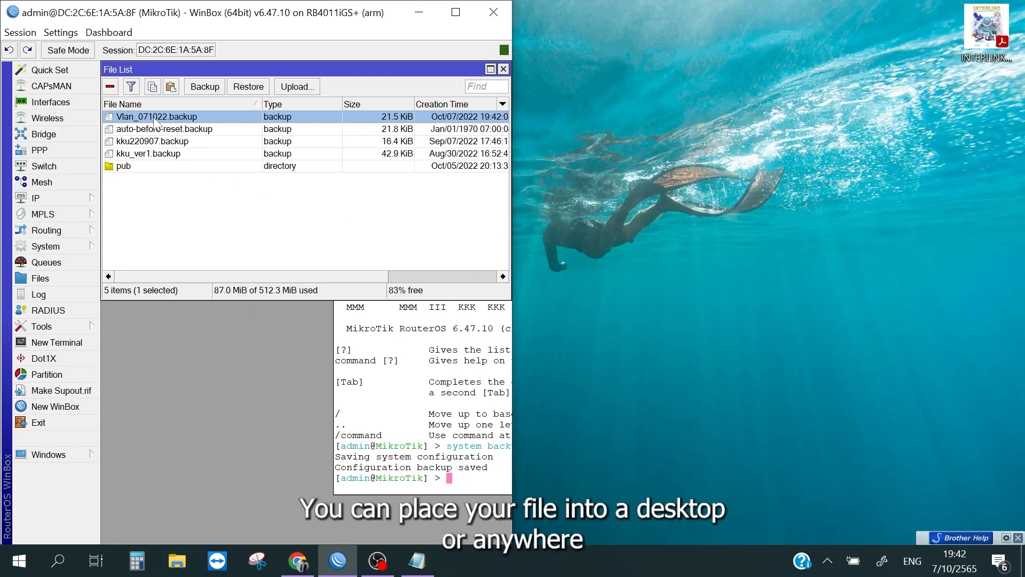
{"action": "left_click_drag", "start_coordinate": [154, 119], "coordinate": [965, 446]}
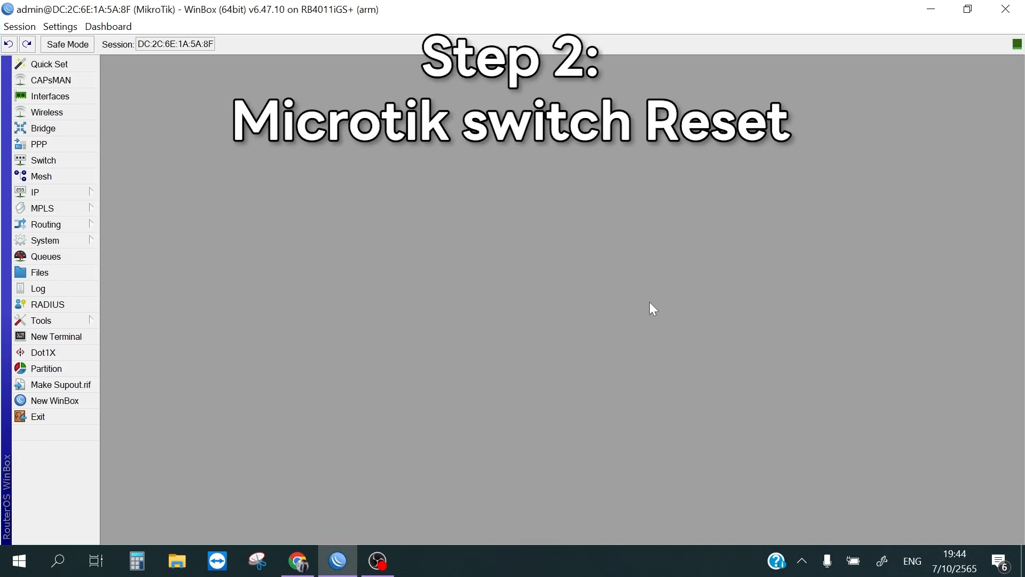
Step: Reset the router's configuration with the No Default Configuration option enabled and confirm the reset
{"action": "left_click", "coordinate": [69, 238]}
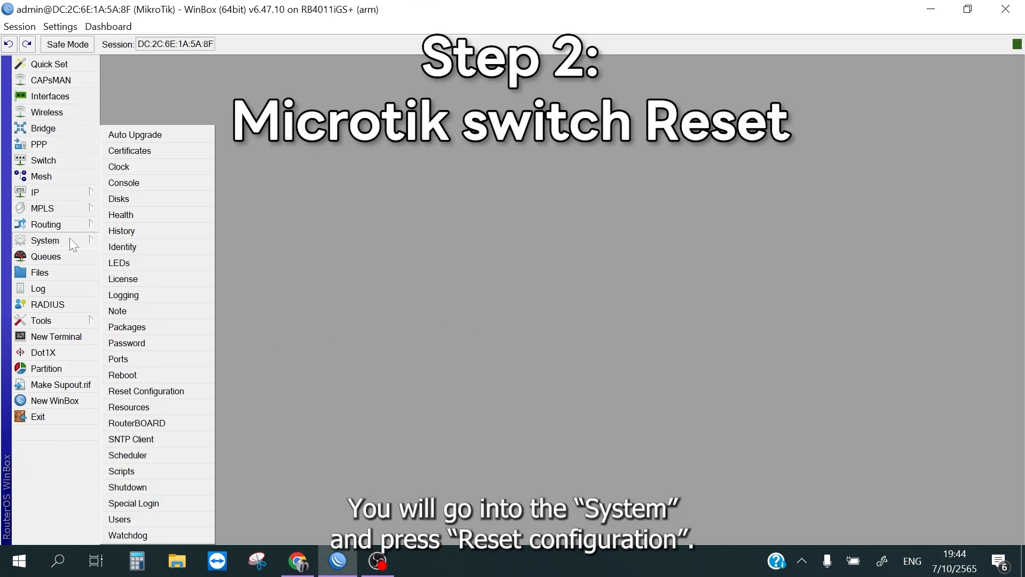
{"action": "left_click", "coordinate": [197, 387]}
{"action": "left_click", "coordinate": [540, 306]}
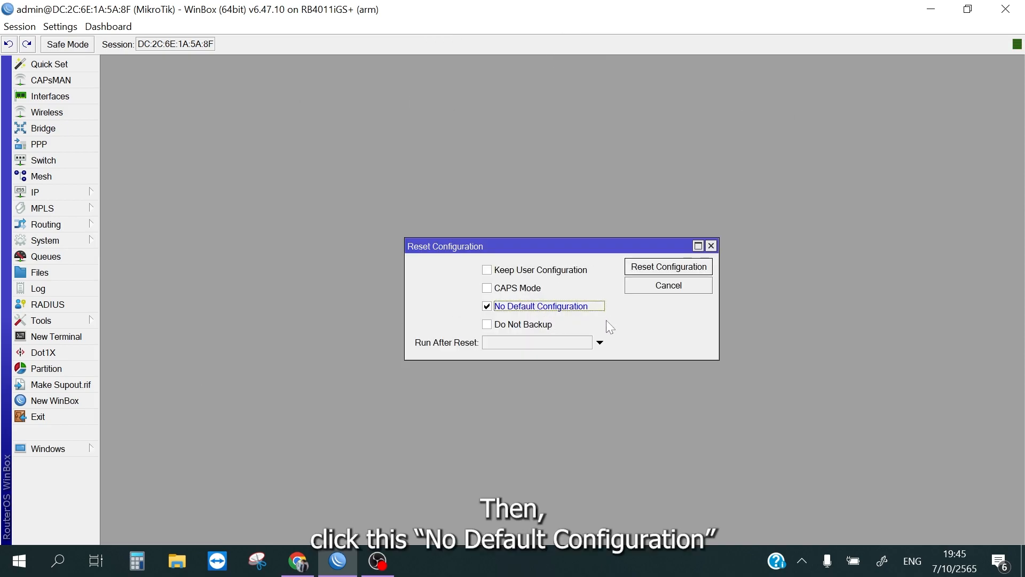
{"action": "left_click", "coordinate": [679, 269]}
{"action": "left_click", "coordinate": [584, 297]}
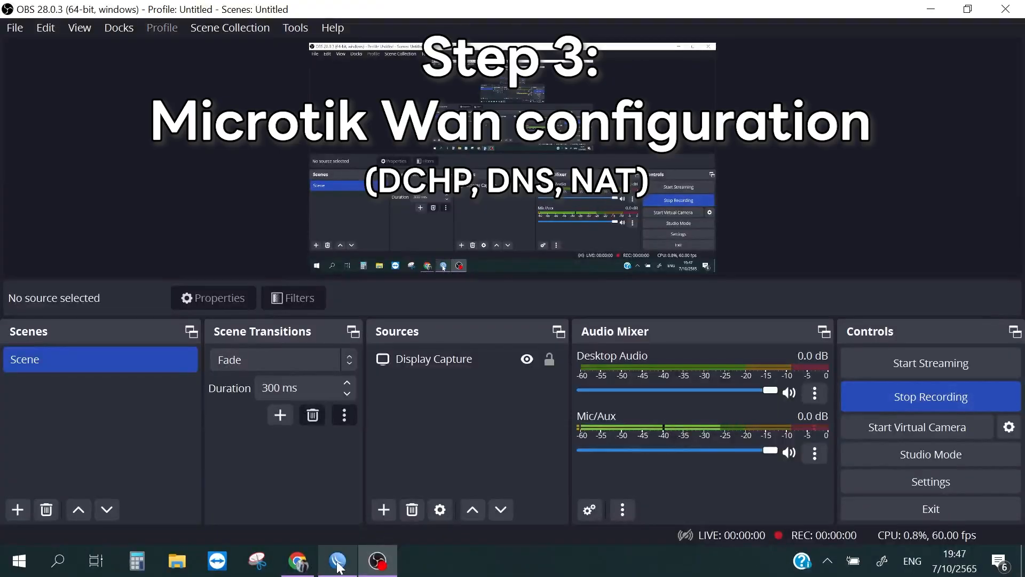
Step: Reconnect to the neighbouring RB4011iGS+ router by its MAC address with the login admin and a blank password
{"action": "left_click", "coordinate": [337, 560]}
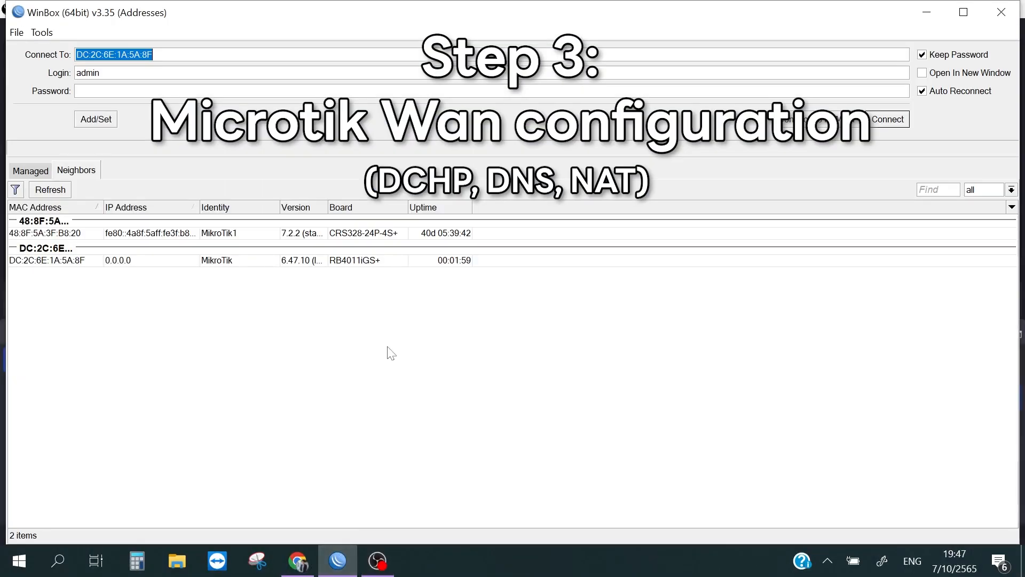
{"action": "left_click", "coordinate": [388, 347]}
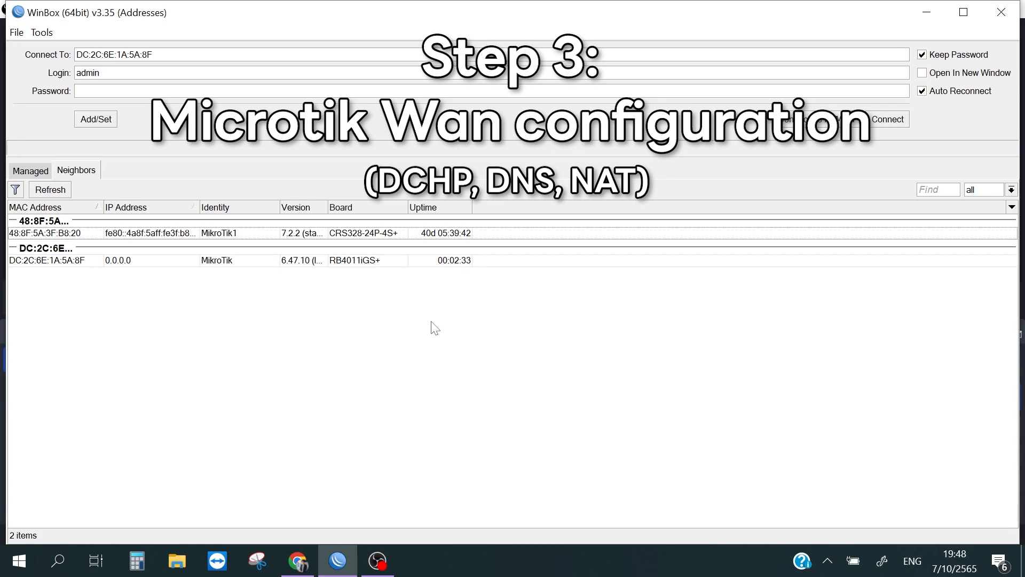
{"action": "left_click", "coordinate": [33, 261]}
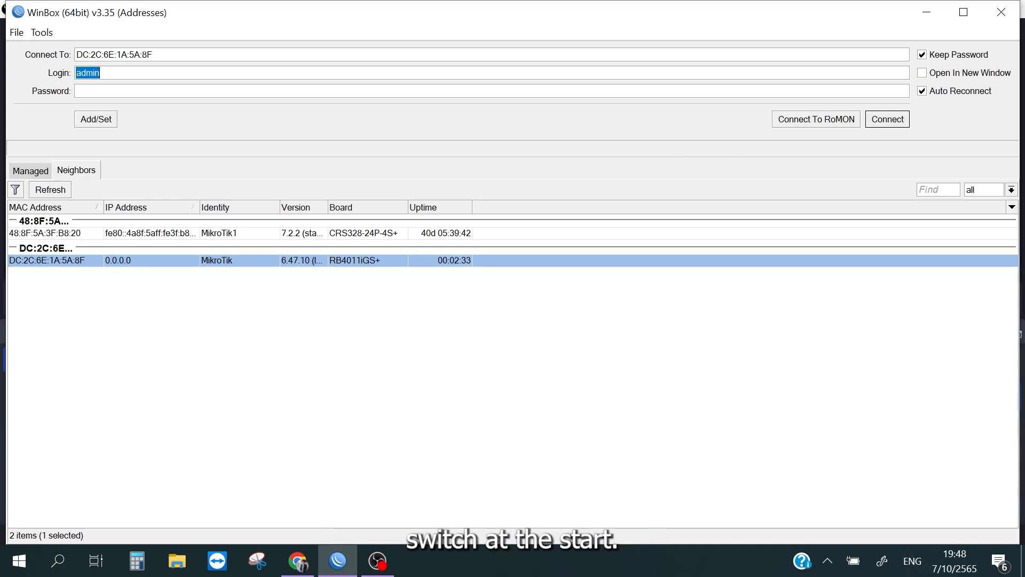
{"action": "left_click", "coordinate": [101, 73]}
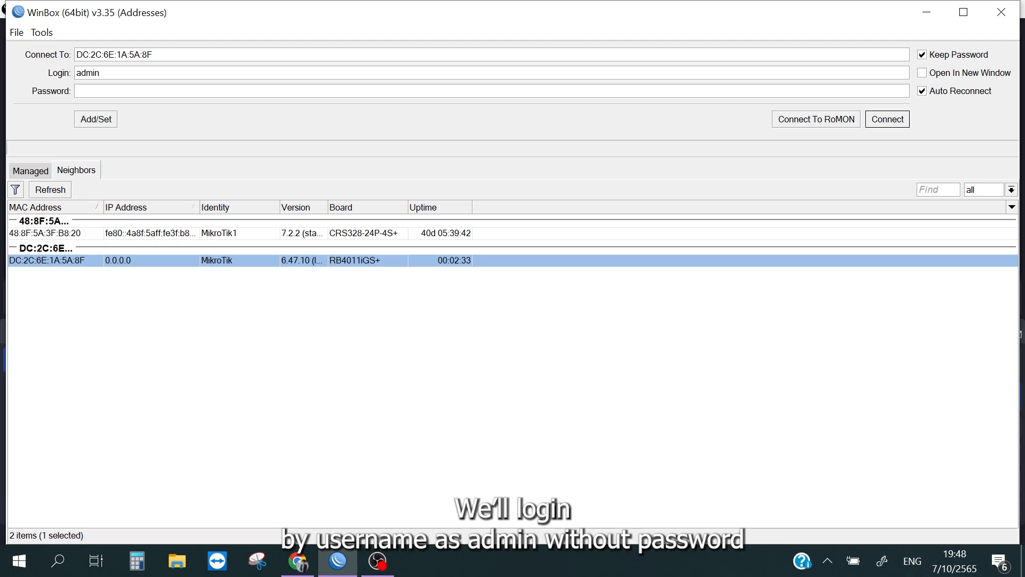
{"action": "left_click", "coordinate": [889, 122]}
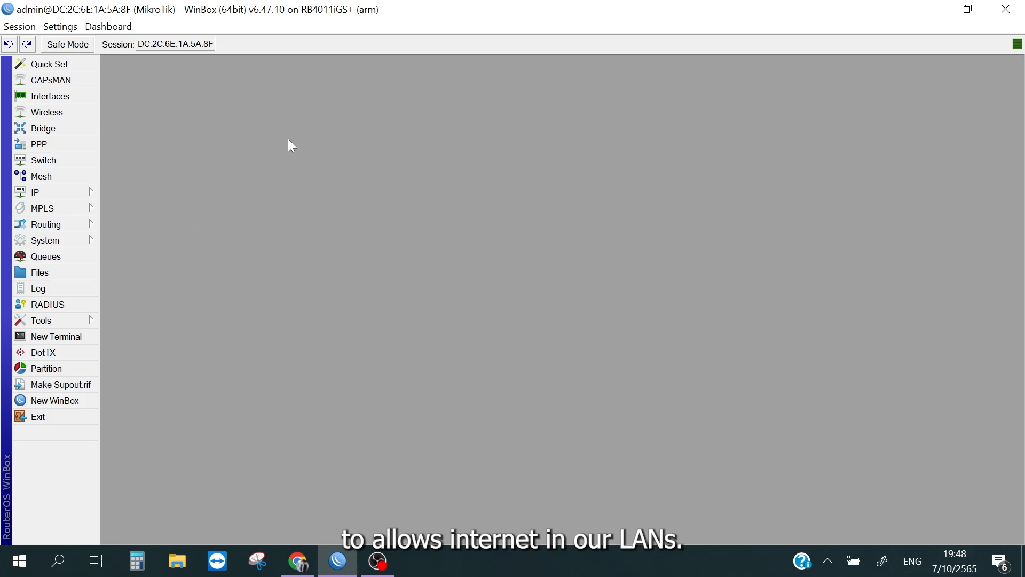
Step: Create a bridge interface named WAN with the other settings left at their defaults
{"action": "left_click", "coordinate": [87, 129]}
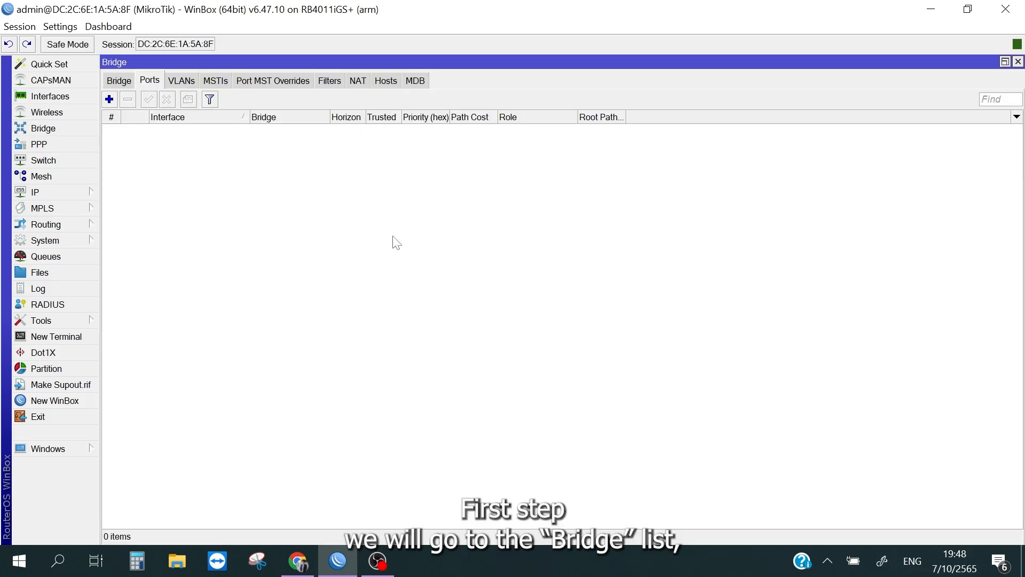
{"action": "left_click", "coordinate": [119, 81]}
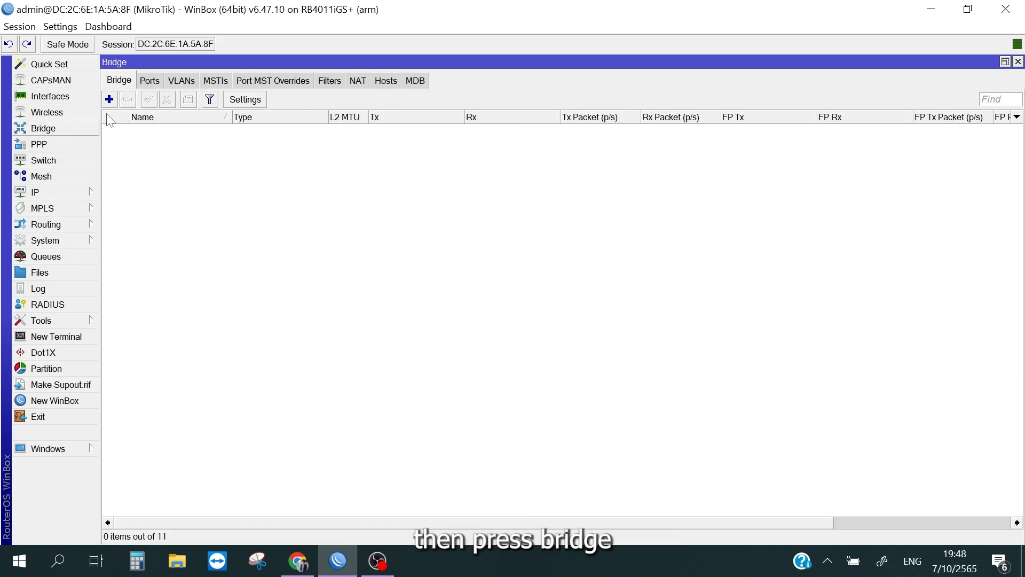
{"action": "left_click", "coordinate": [110, 99]}
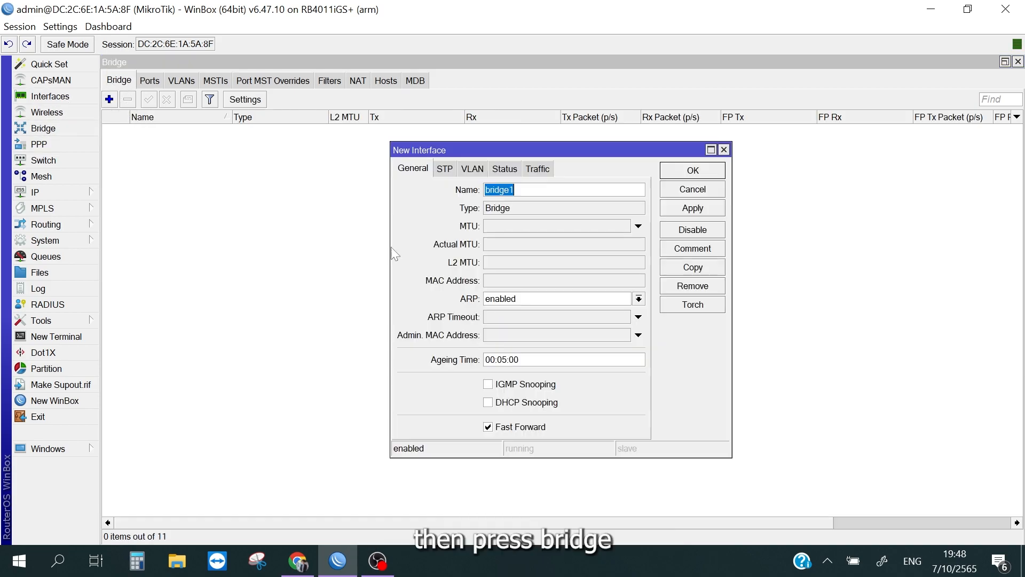
{"action": "left_click", "coordinate": [543, 188]}
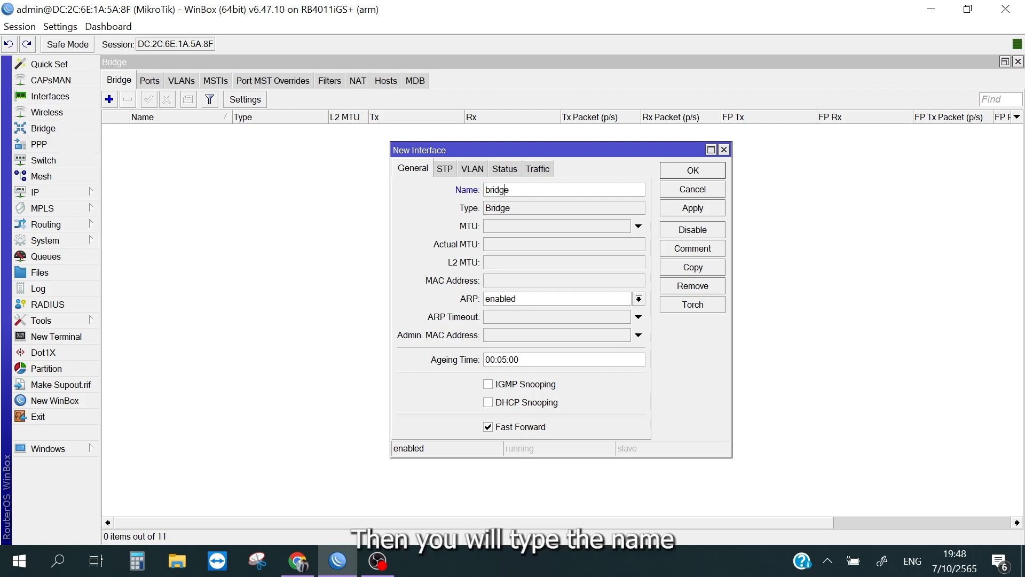
{"action": "key", "text": "BackSpace"}
{"action": "key", "text": "BackSpace"}
{"action": "key", "text": "BackSpace"}
{"action": "key", "text": "BackSpace"}
{"action": "key", "text": "BackSpace"}
{"action": "key", "text": "BackSpace"}
{"action": "type", "text": "WLA"}
{"action": "type", "text": "AN"}
{"action": "left_click", "coordinate": [693, 208]}
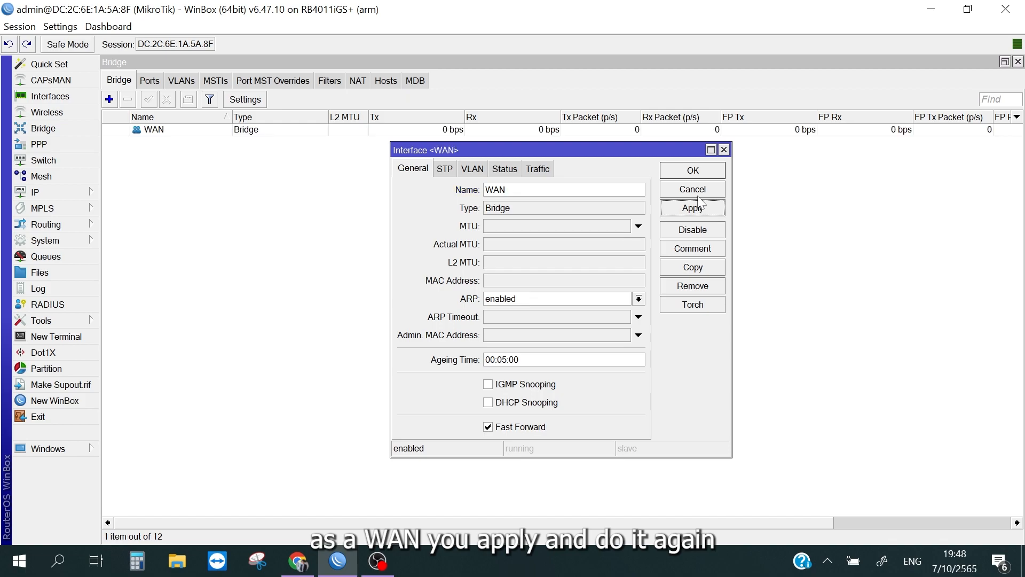
{"action": "left_click", "coordinate": [693, 170]}
Step: Create a second bridge interface named bridge_Internet with default settings
{"action": "left_click", "coordinate": [109, 100]}
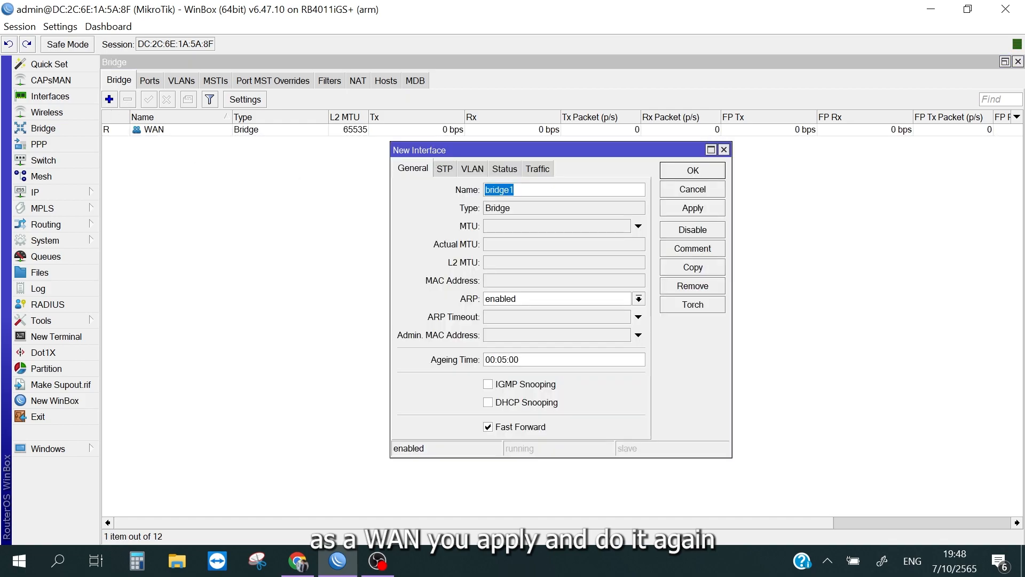
{"action": "key", "text": "End"}
{"action": "key", "text": "BackSpace"}
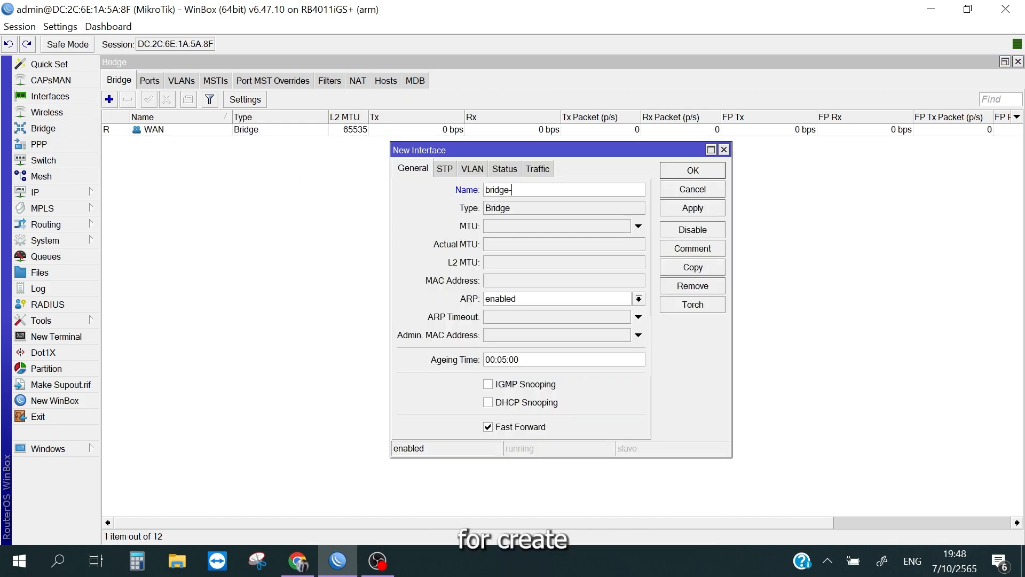
{"action": "key", "text": "BackSpace"}
{"action": "type", "text": "_I"}
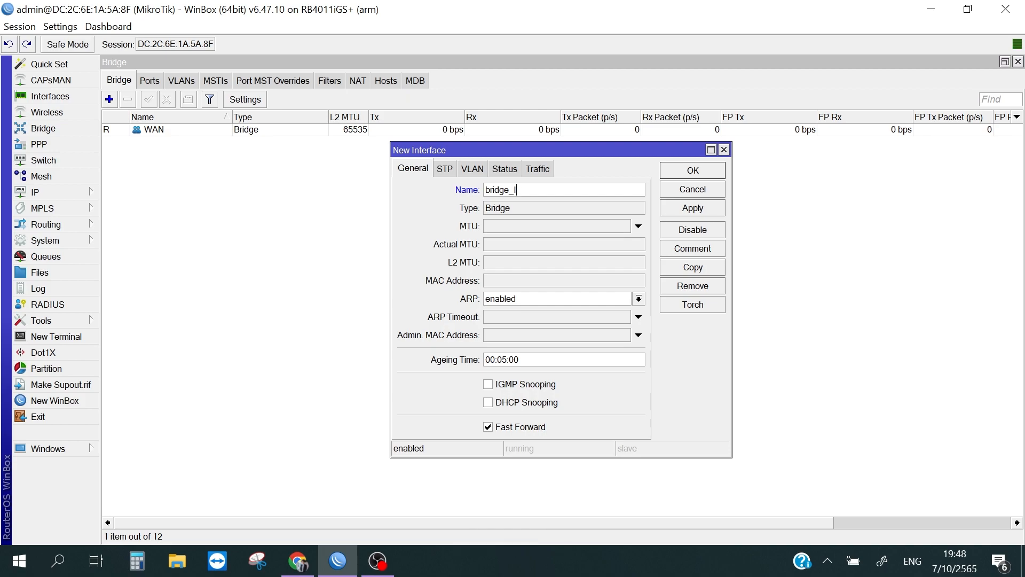
{"action": "type", "text": "nternet"}
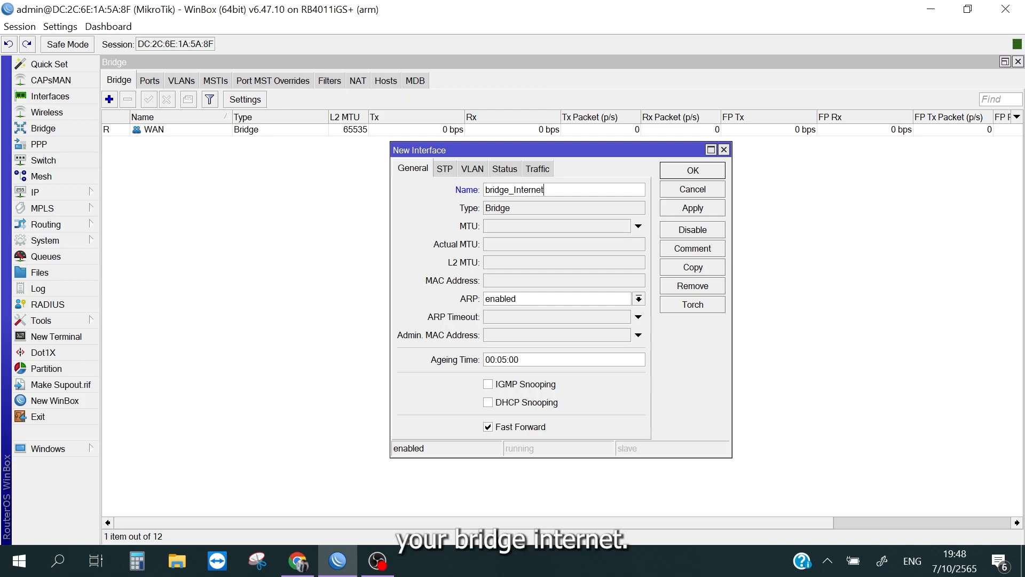
{"action": "left_click", "coordinate": [705, 209]}
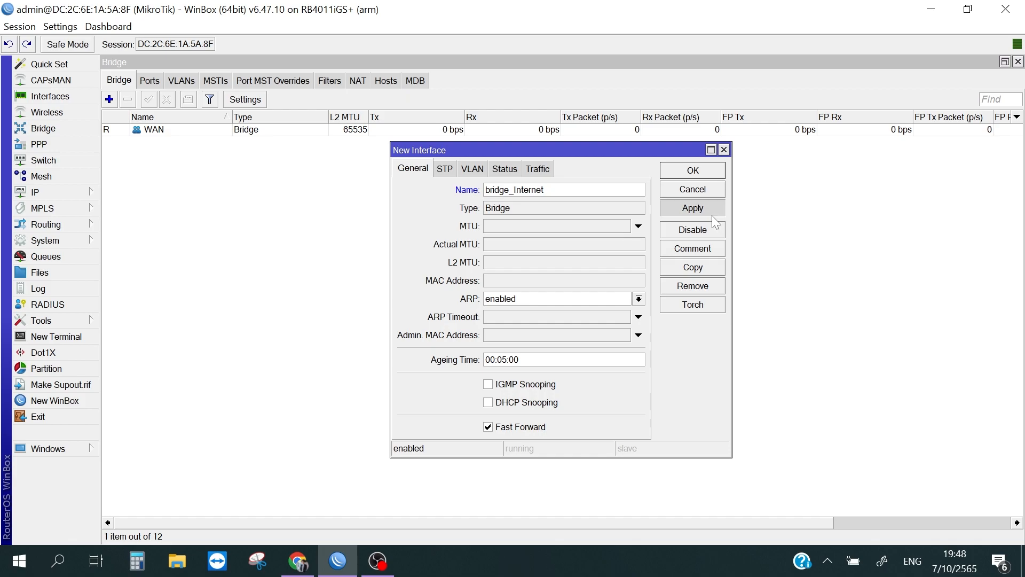
{"action": "left_click", "coordinate": [693, 170]}
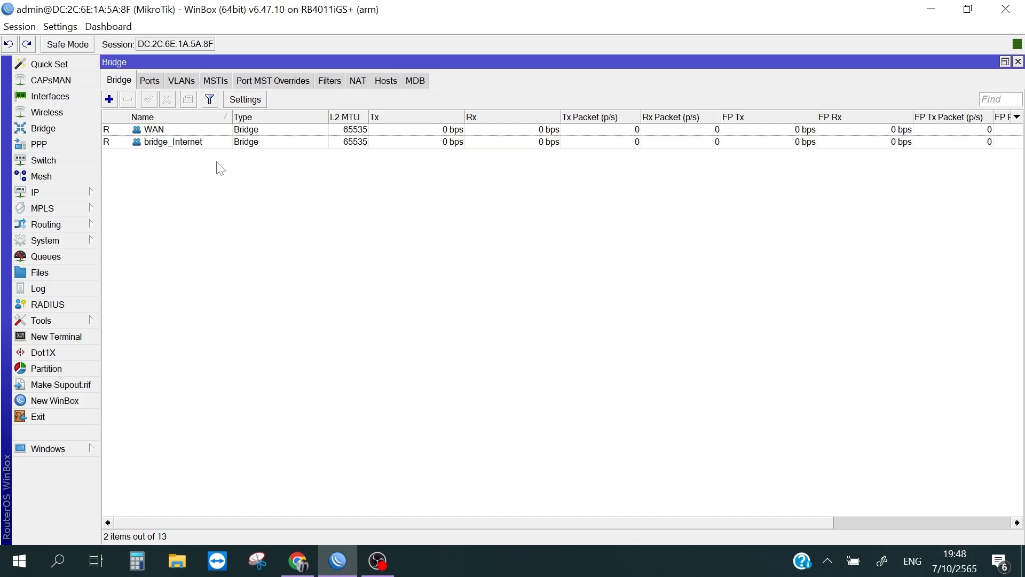
Step: Add a bridge port that assigns interface ether1 to the WAN bridge
{"action": "left_click", "coordinate": [192, 132]}
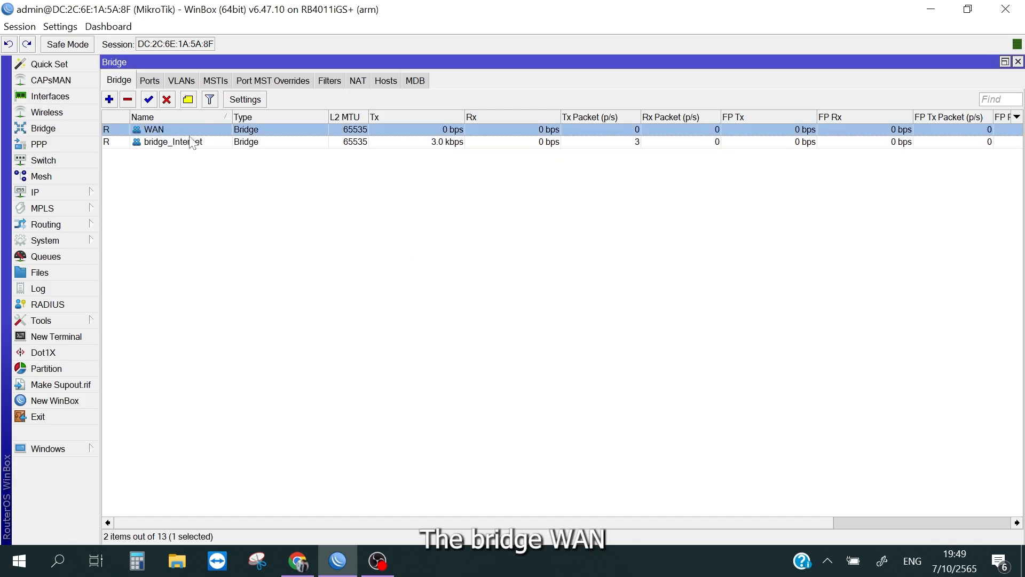
{"action": "left_click", "coordinate": [148, 81]}
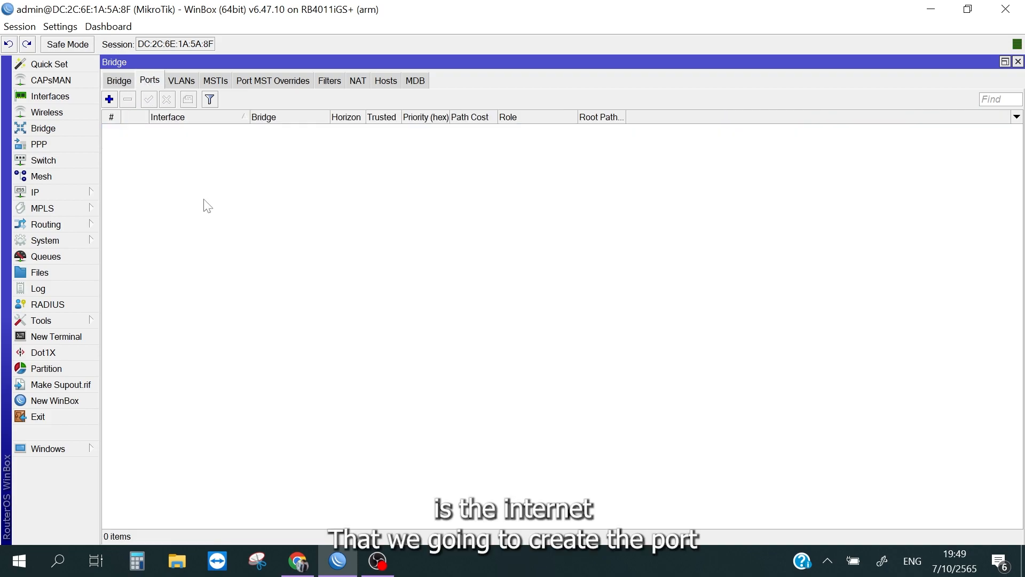
{"action": "left_click", "coordinate": [110, 99]}
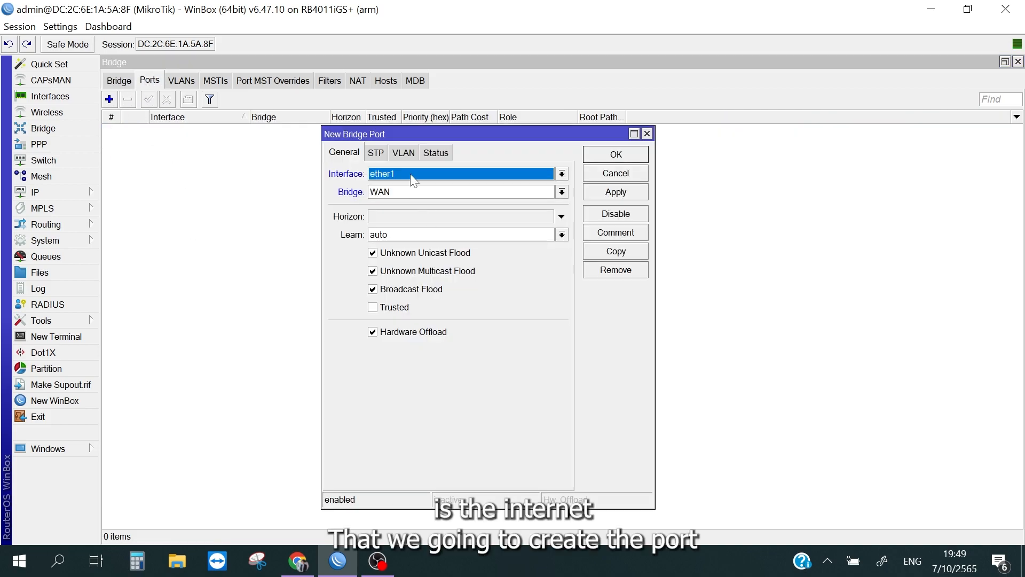
{"action": "left_click", "coordinate": [411, 175]}
{"action": "left_click", "coordinate": [413, 176]}
{"action": "left_click", "coordinate": [414, 181]}
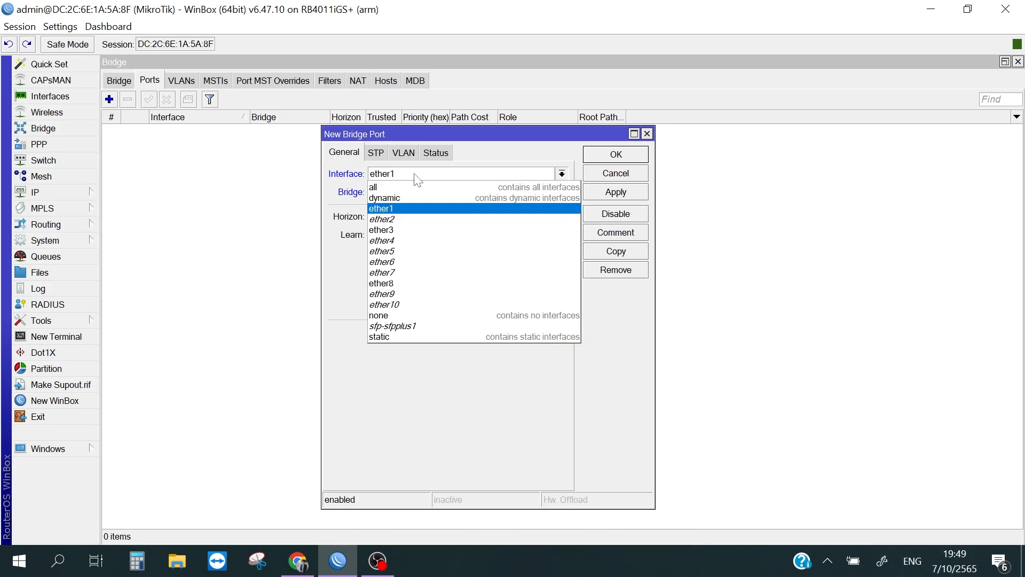
{"action": "left_click", "coordinate": [409, 210]}
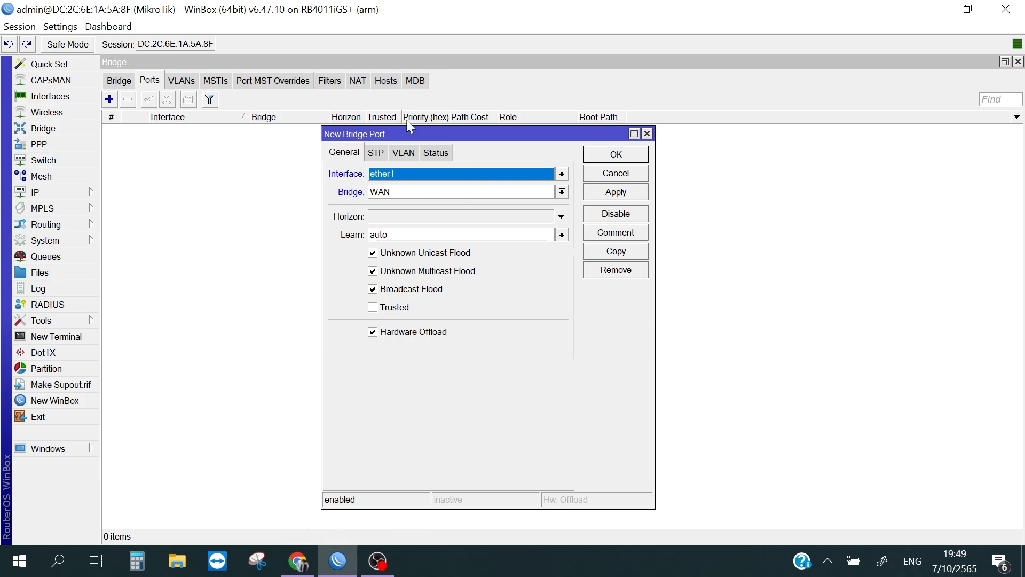
{"action": "left_click", "coordinate": [611, 198]}
{"action": "left_click", "coordinate": [648, 134]}
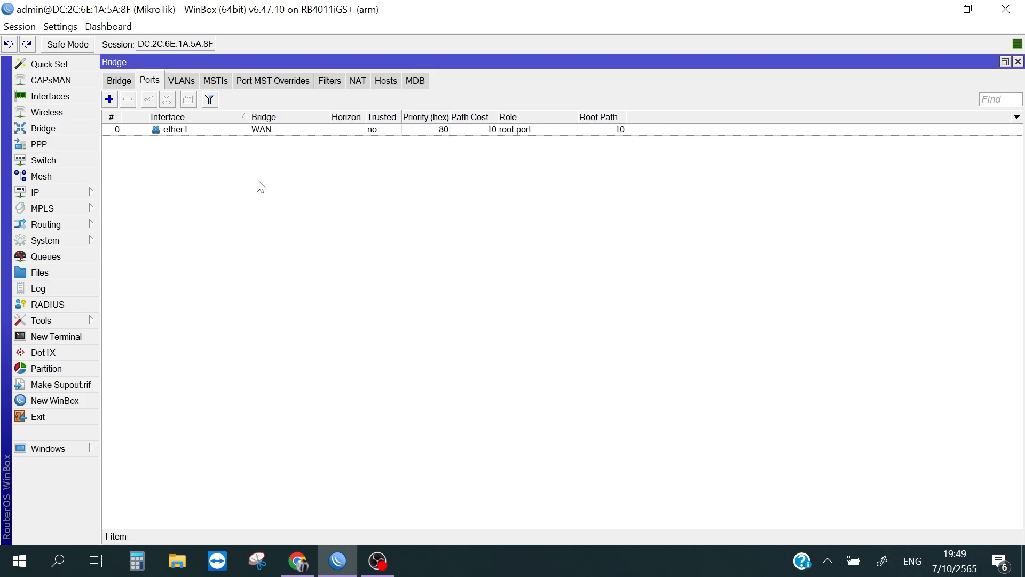
Step: Examine the existing bridge port assignment and the bridge_Internet entry in the bridge list
{"action": "left_click", "coordinate": [287, 133]}
{"action": "left_click", "coordinate": [270, 185]}
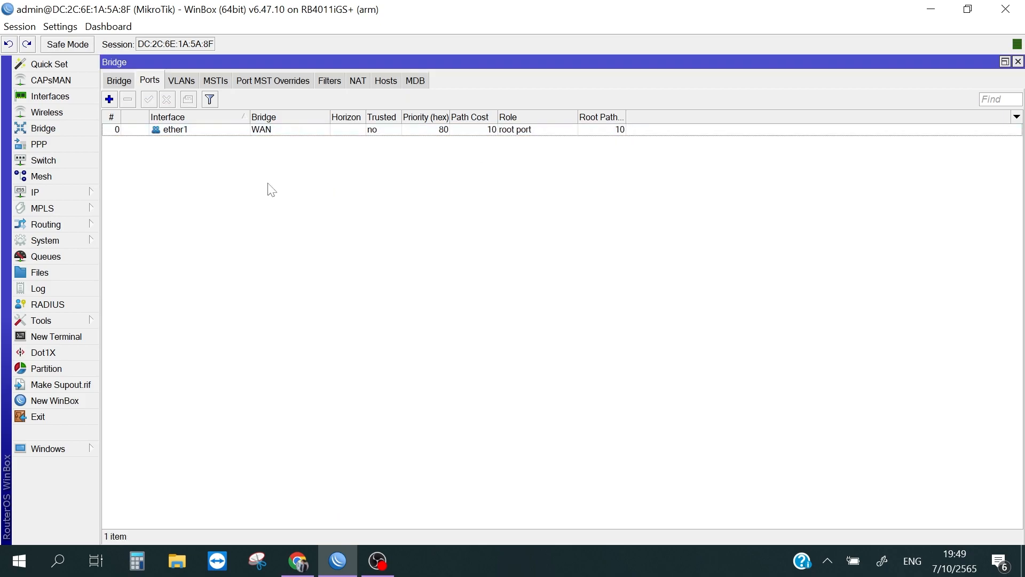
{"action": "left_click", "coordinate": [122, 86]}
{"action": "left_click", "coordinate": [206, 142]}
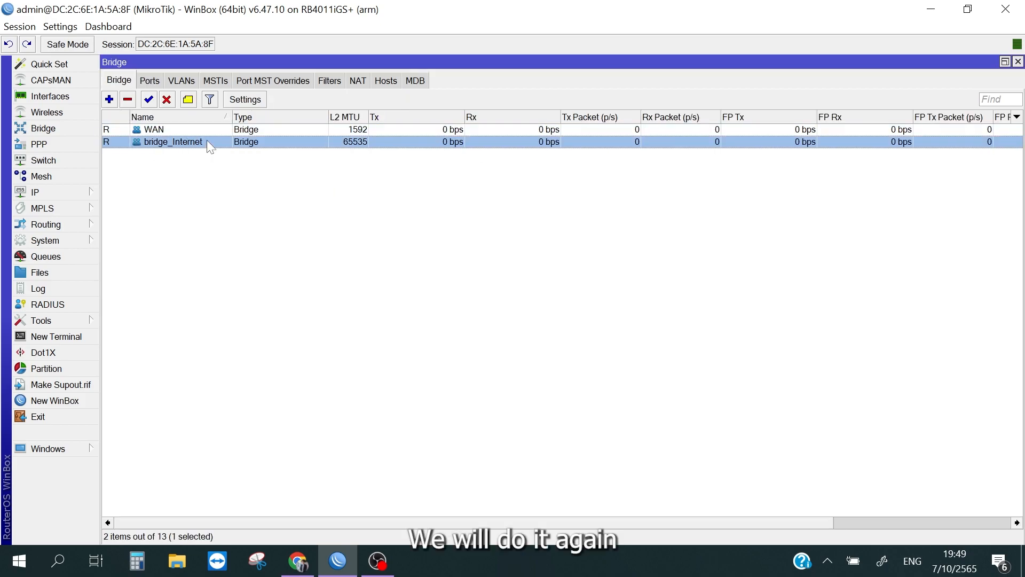
{"action": "left_click", "coordinate": [228, 189]}
Step: Add a bridge port that assigns interface ether5 to bridge_Internet, keeping the other settings at their defaults
{"action": "left_click", "coordinate": [151, 83]}
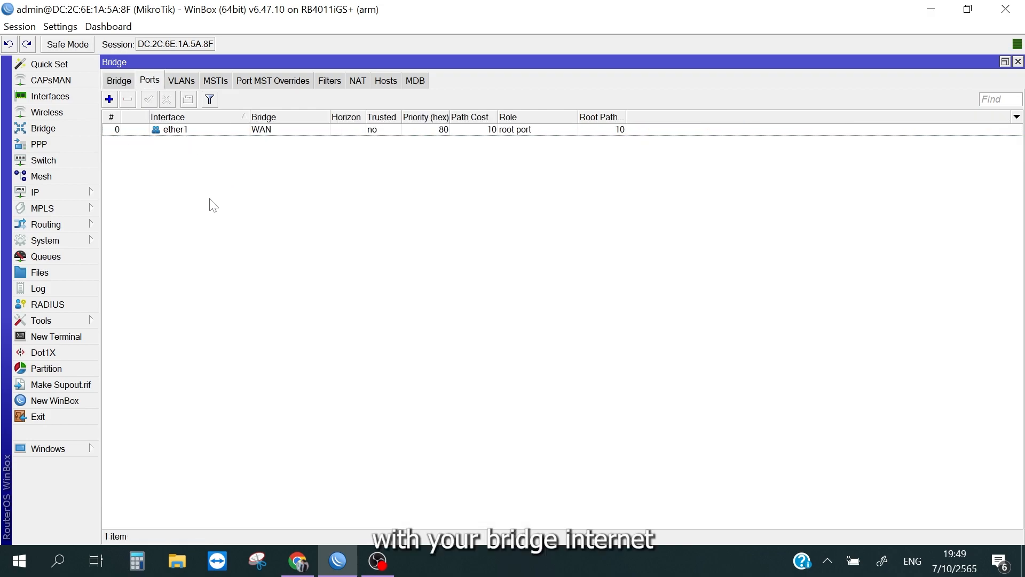
{"action": "left_click", "coordinate": [111, 99]}
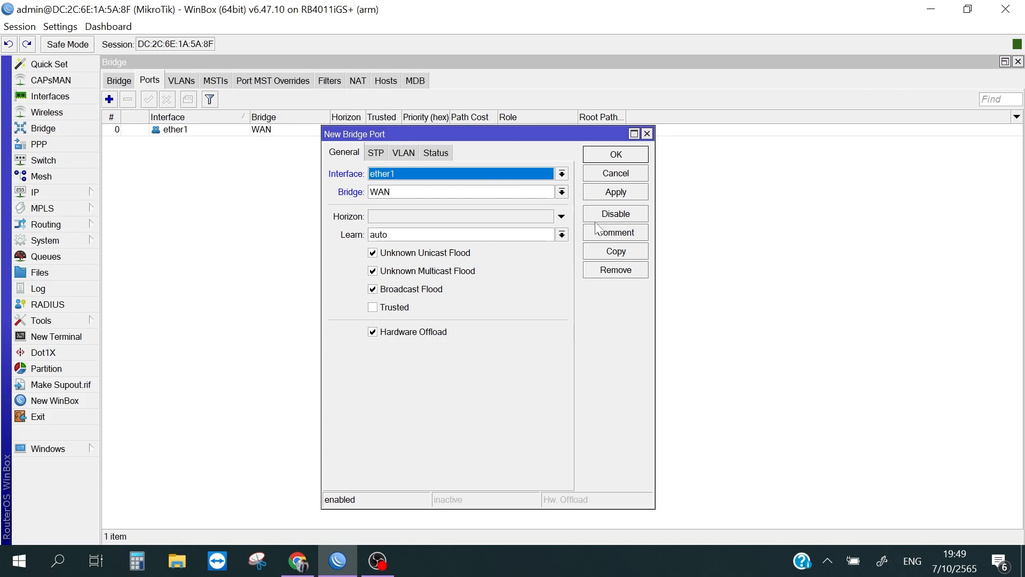
{"action": "left_click", "coordinate": [386, 172]}
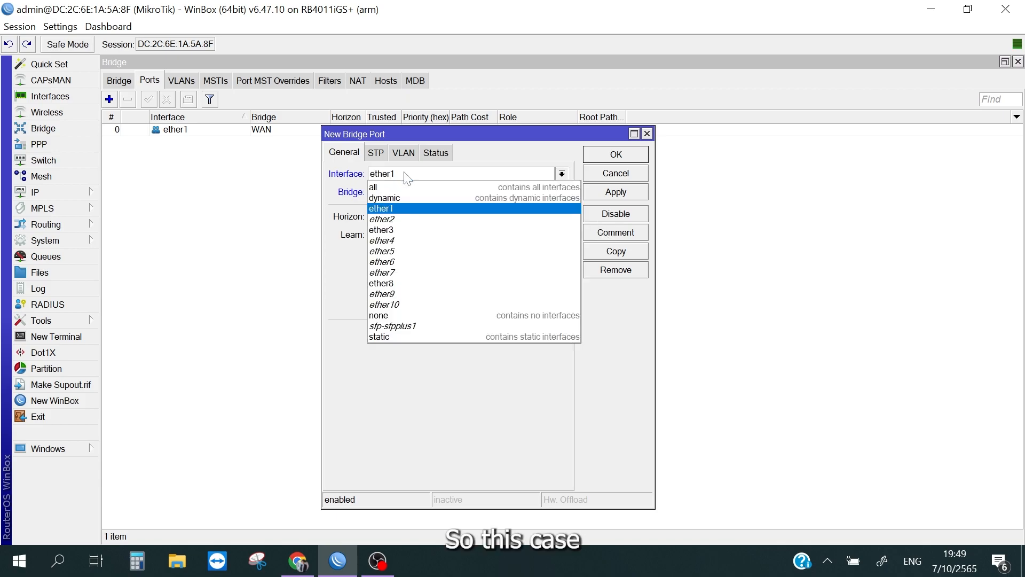
{"action": "left_click", "coordinate": [398, 284]}
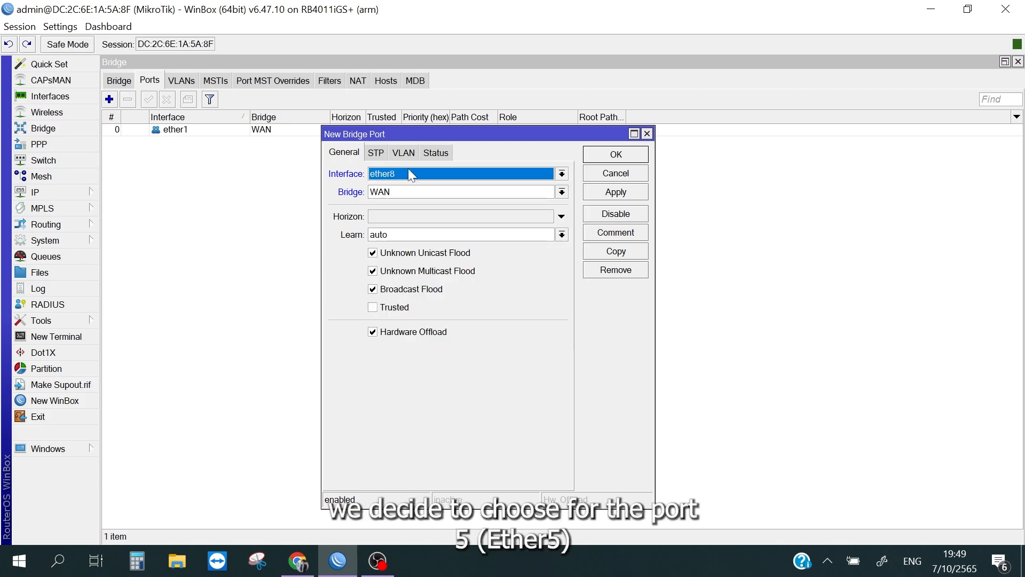
{"action": "left_click", "coordinate": [407, 174]}
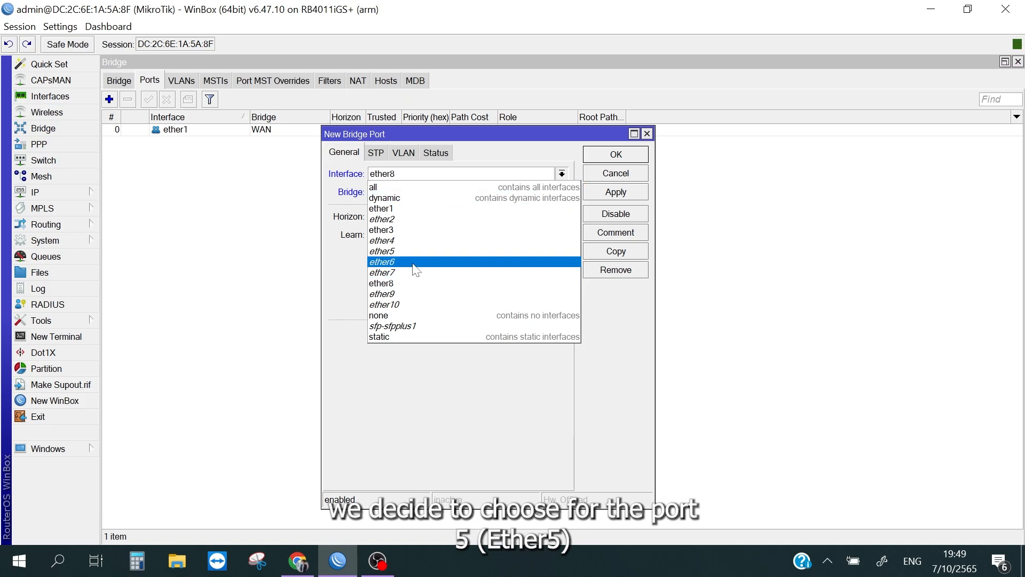
{"action": "left_click", "coordinate": [420, 251]}
{"action": "left_click", "coordinate": [471, 198]}
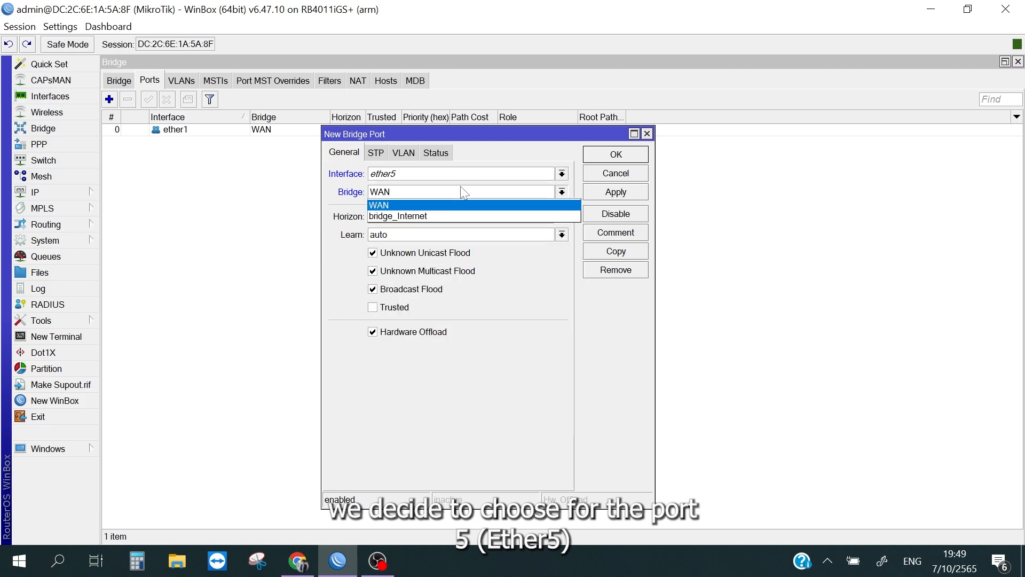
{"action": "left_click", "coordinate": [442, 214]}
{"action": "left_click", "coordinate": [602, 197]}
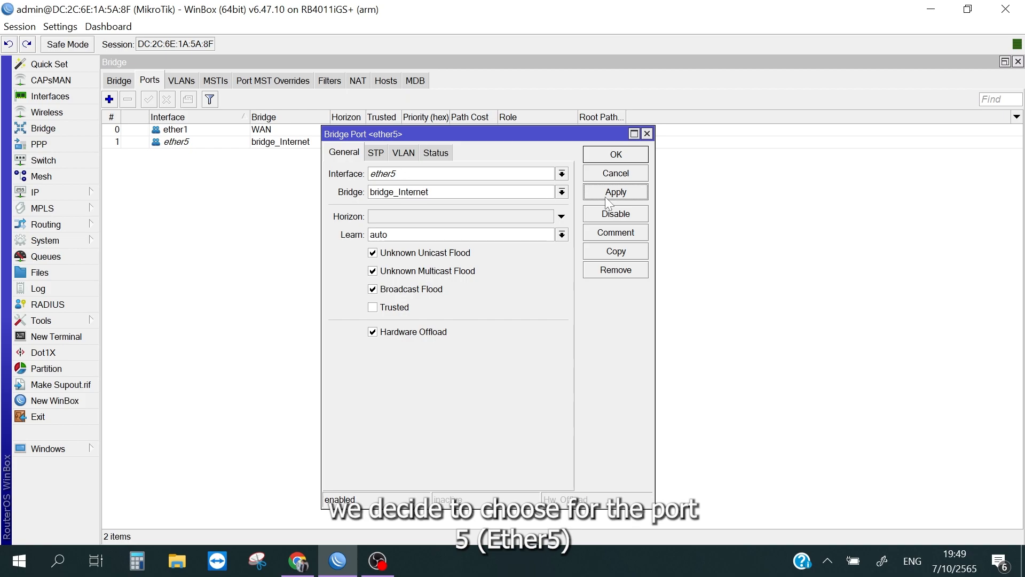
{"action": "left_click", "coordinate": [629, 154]}
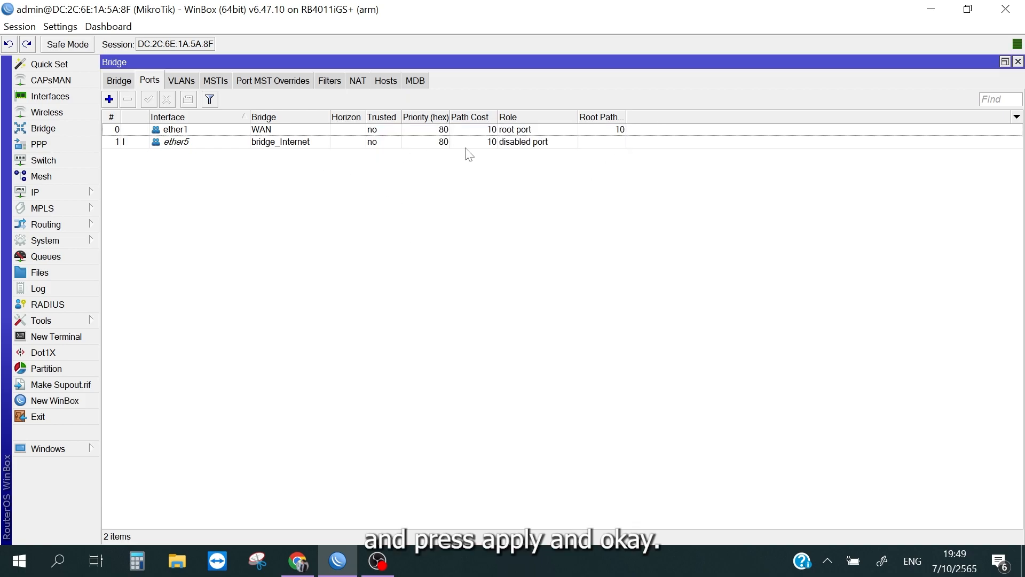
Step: Check the ether5 port assignment and the bridge list, and close the Bridge window
{"action": "left_click", "coordinate": [253, 143]}
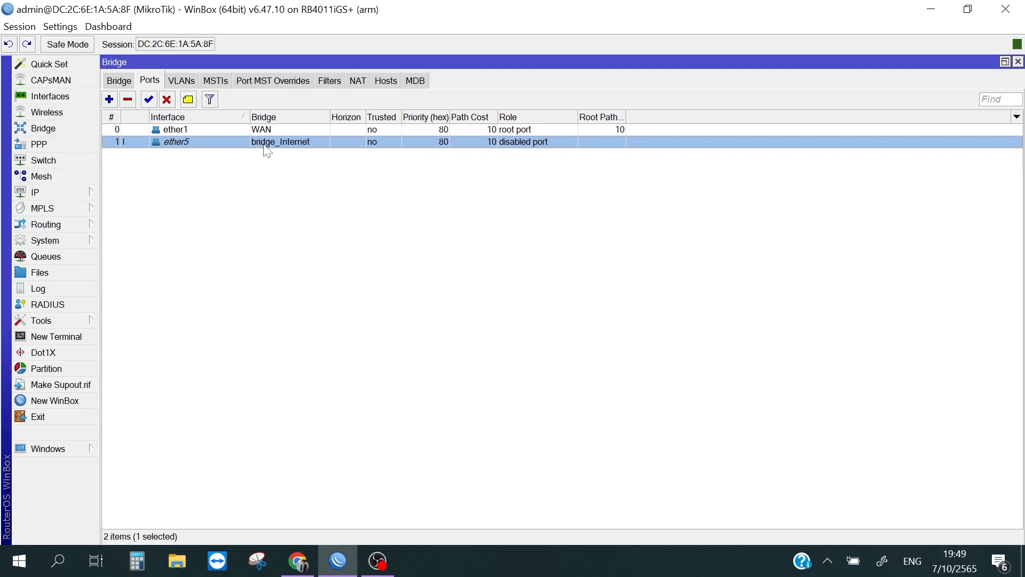
{"action": "left_click", "coordinate": [274, 180]}
{"action": "left_click", "coordinate": [128, 81]}
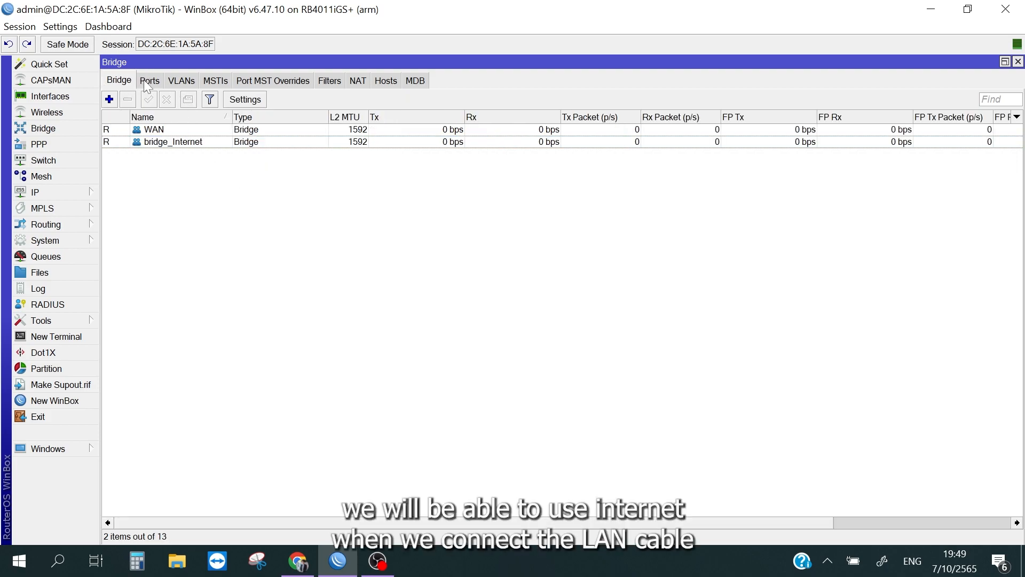
{"action": "left_click", "coordinate": [70, 191]}
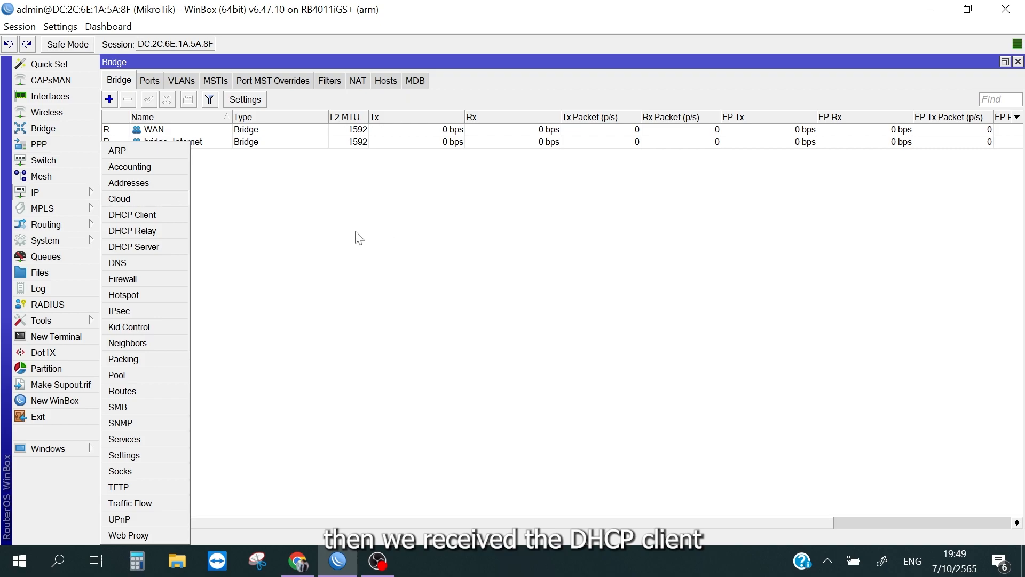
{"action": "left_click", "coordinate": [591, 202]}
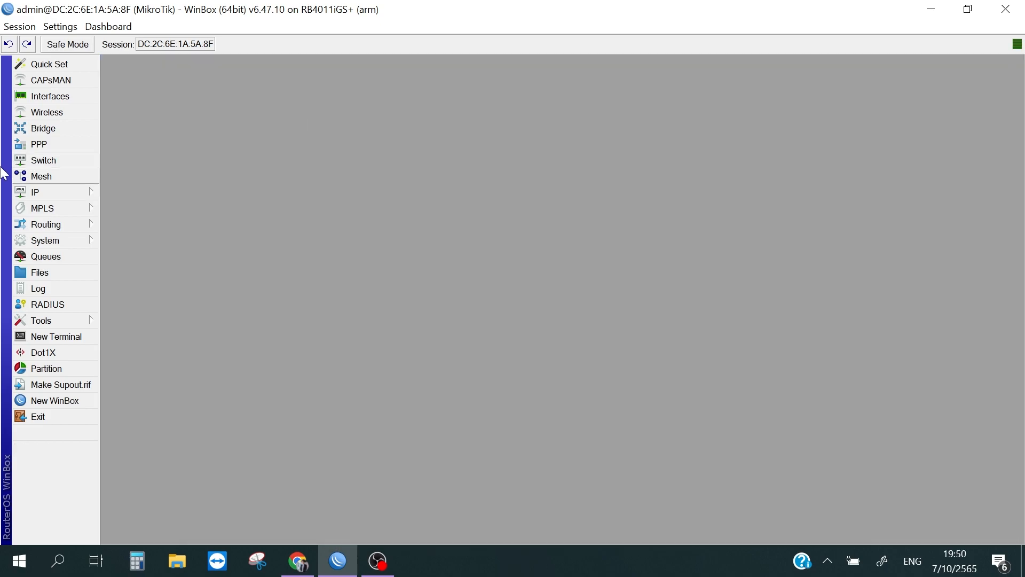
Step: Add a DHCP client on the WAN interface, keeping peer DNS, peer NTP and the default route enabled, and close the client list
{"action": "left_click", "coordinate": [53, 192]}
{"action": "left_click", "coordinate": [162, 214]}
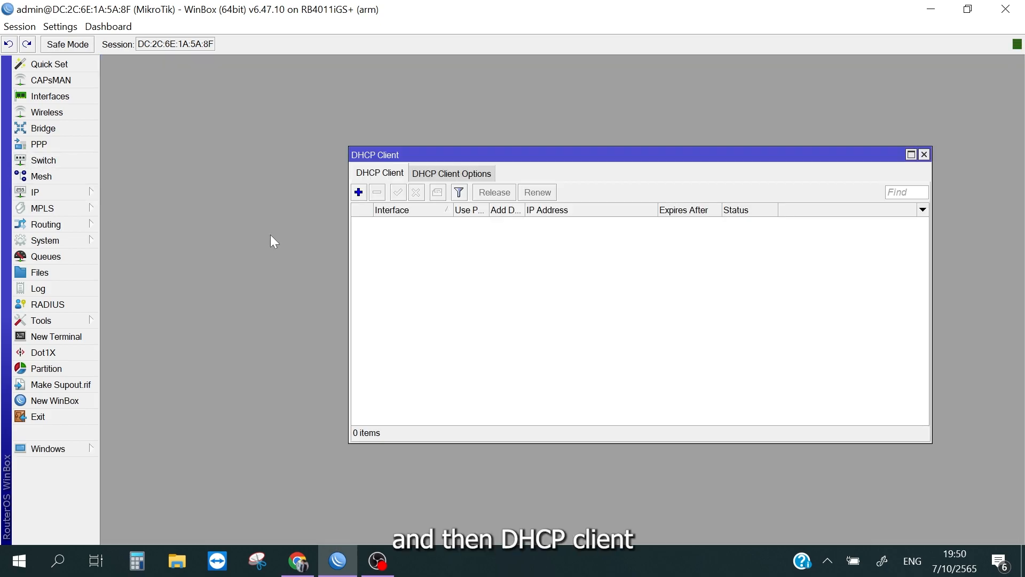
{"action": "left_click", "coordinate": [358, 192]}
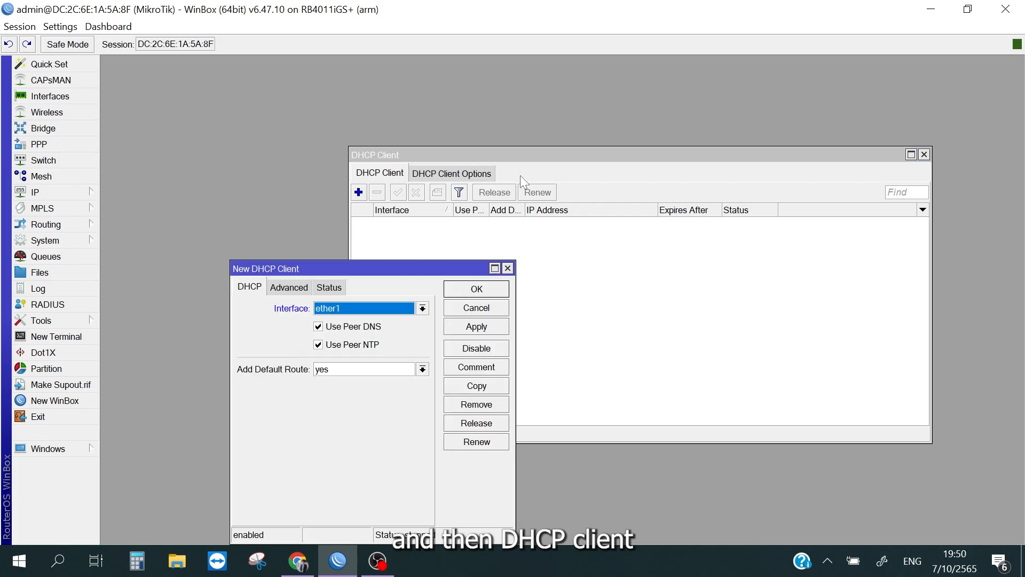
{"action": "left_click", "coordinate": [398, 310]}
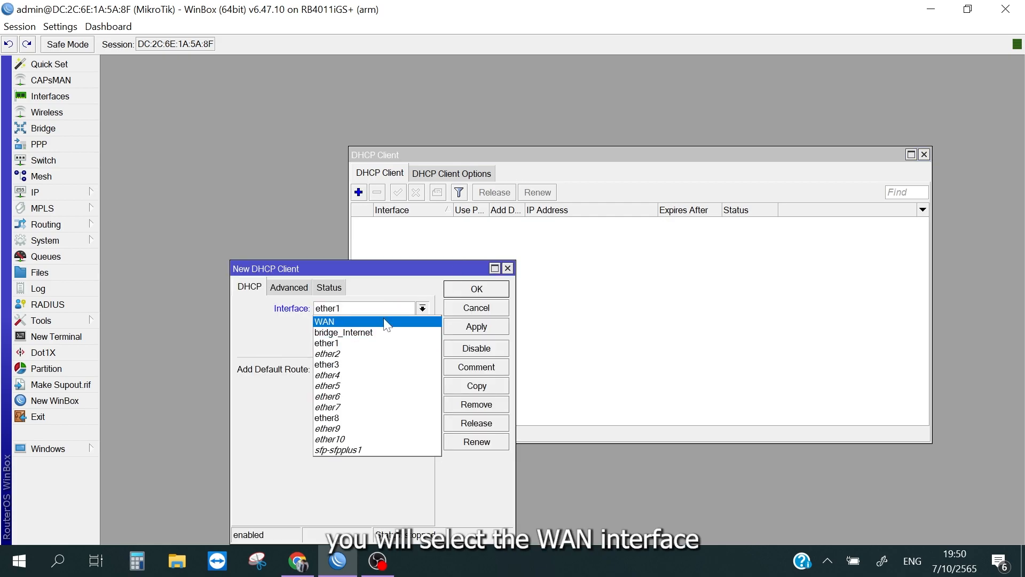
{"action": "left_click", "coordinate": [377, 306]}
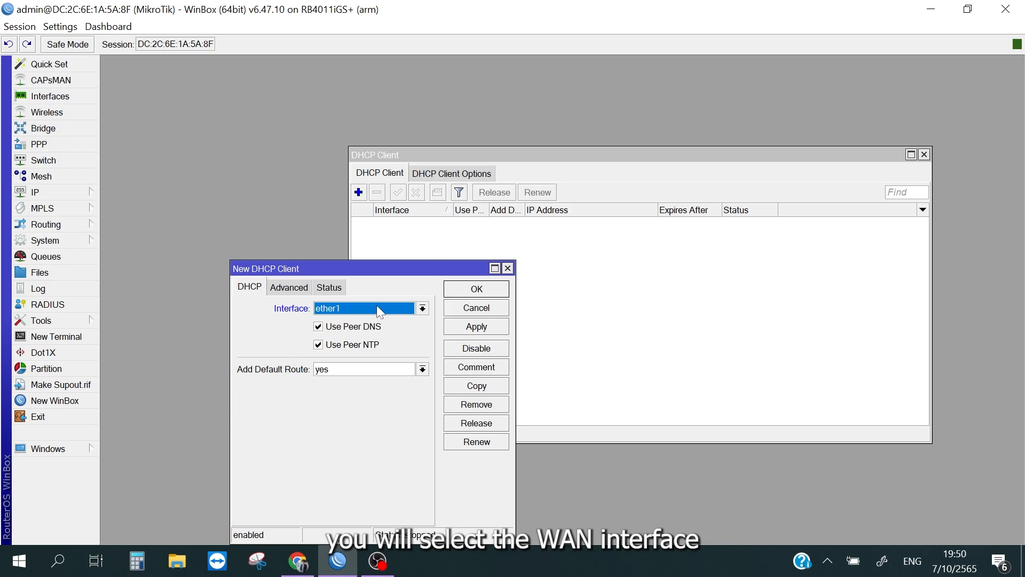
{"action": "left_click", "coordinate": [377, 303]}
{"action": "left_click", "coordinate": [374, 320]}
{"action": "left_click_drag", "start_coordinate": [398, 270], "coordinate": [419, 223]}
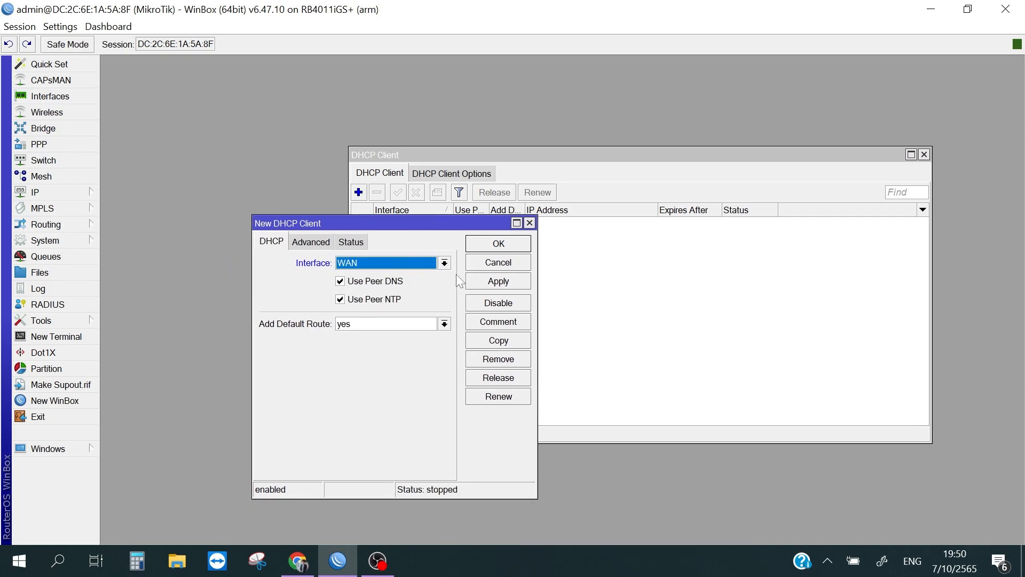
{"action": "left_click", "coordinate": [514, 283]}
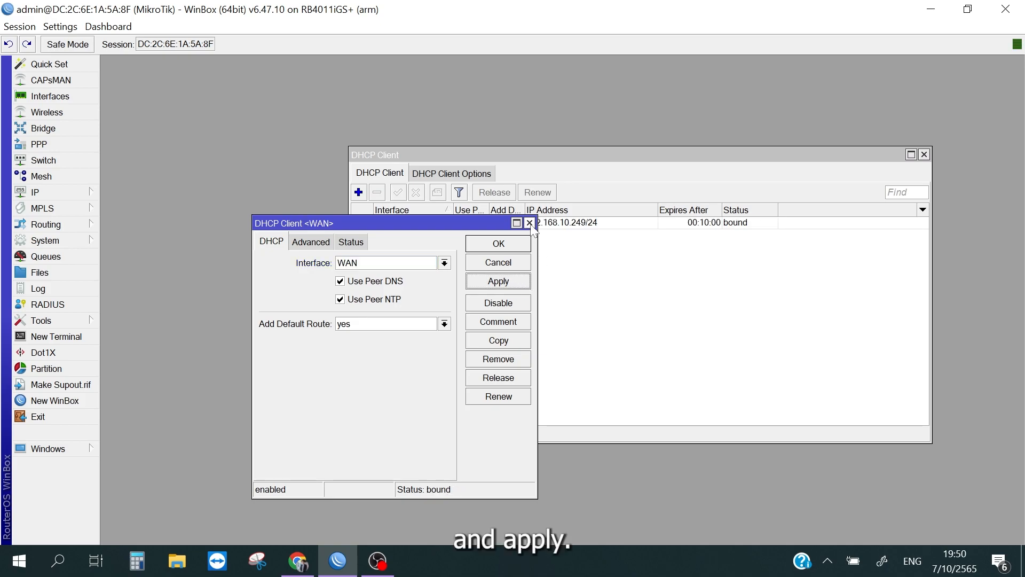
{"action": "left_click", "coordinate": [530, 223]}
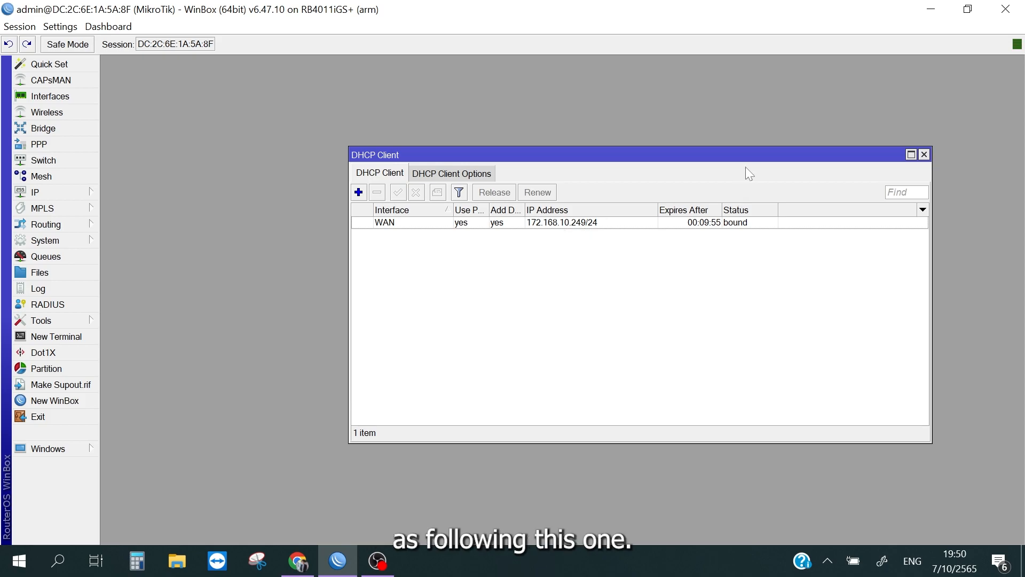
{"action": "left_click_drag", "start_coordinate": [739, 153], "coordinate": [604, 113]}
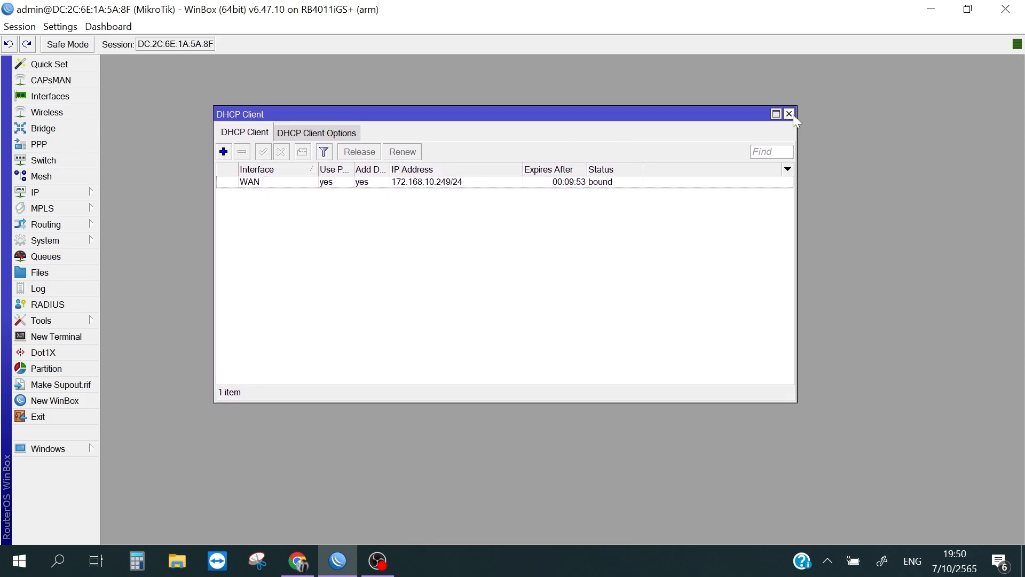
{"action": "left_click", "coordinate": [789, 114]}
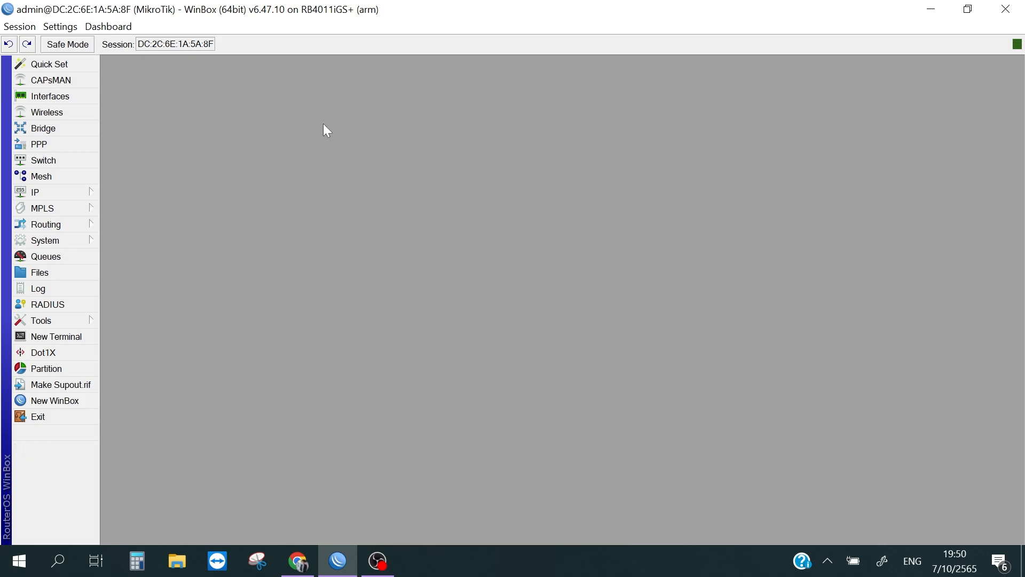
{"action": "left_click", "coordinate": [89, 194]}
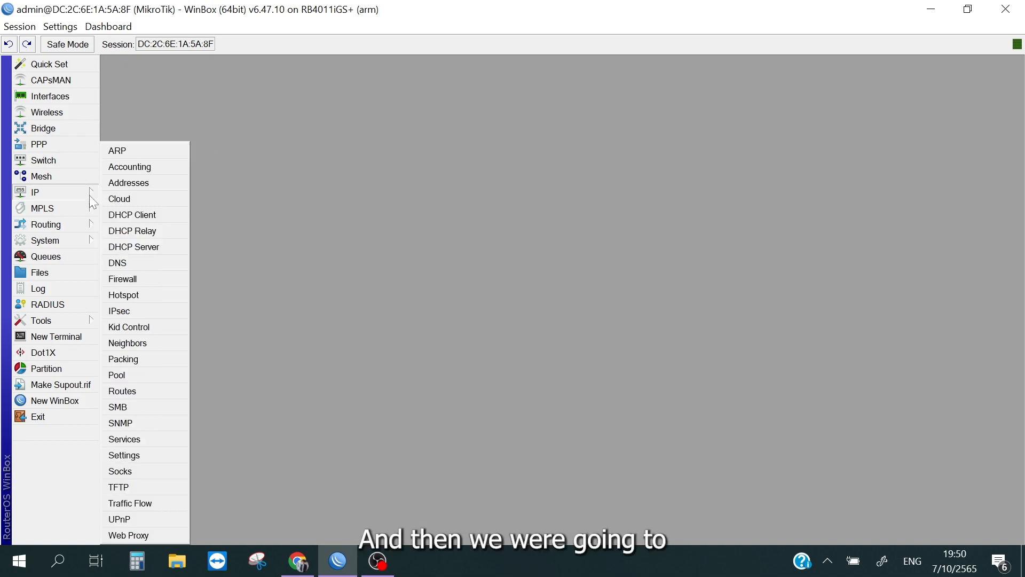
{"action": "left_click", "coordinate": [174, 245]}
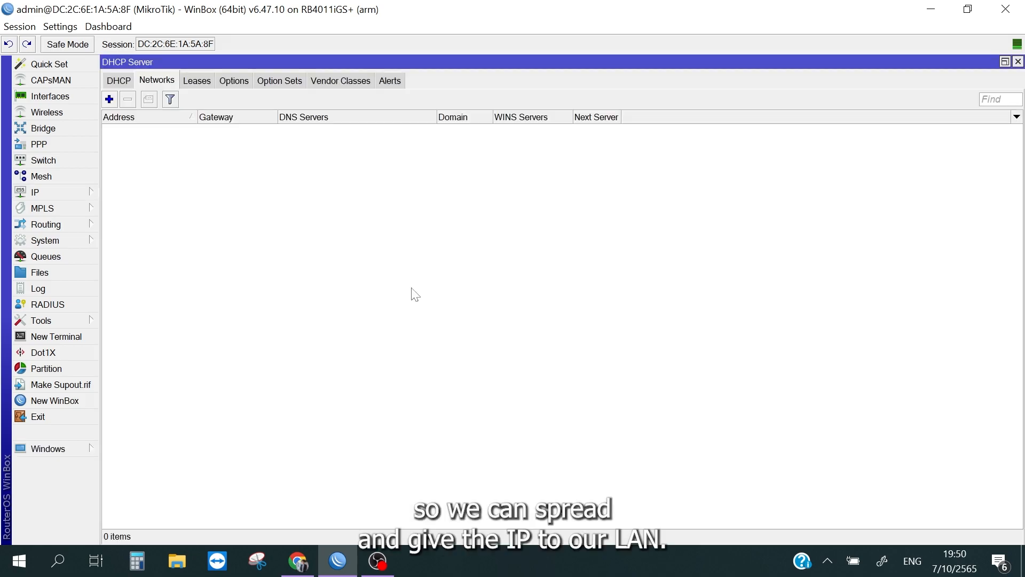
{"action": "left_click", "coordinate": [128, 84]}
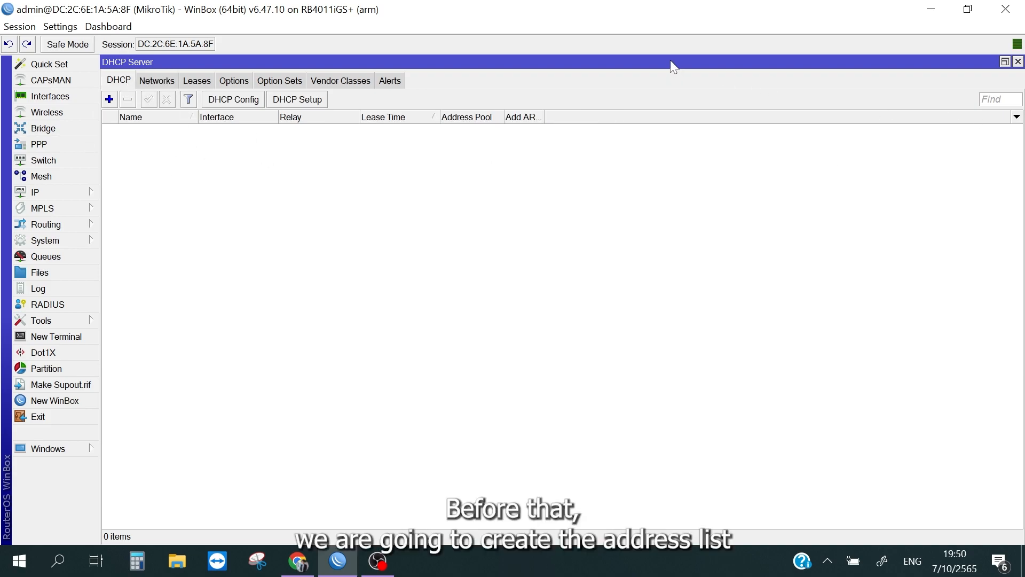
{"action": "left_click", "coordinate": [1019, 61]}
Step: Add the IP address 192.168.10.1/24 to the bridge_Internet interface
{"action": "left_click", "coordinate": [74, 193]}
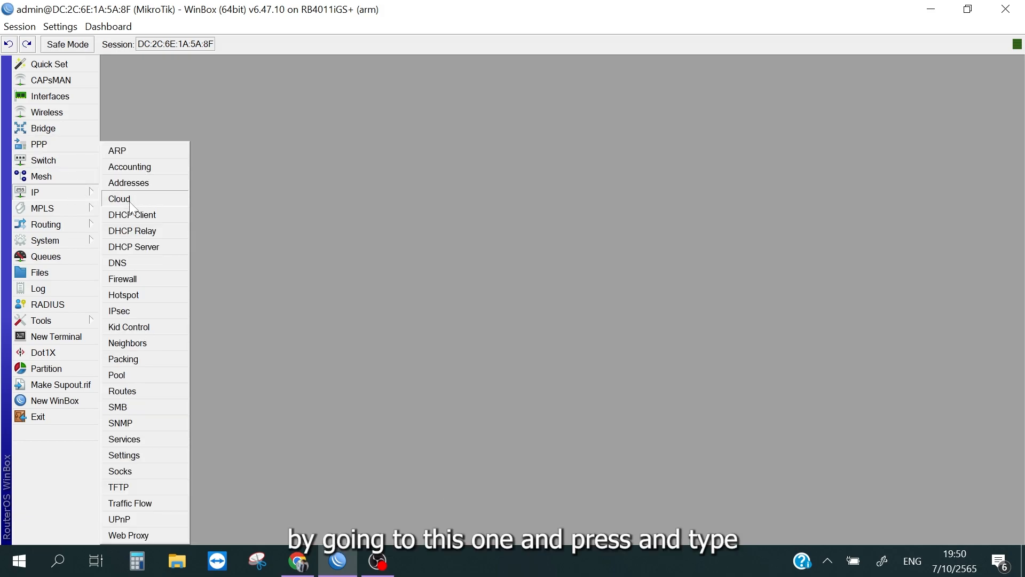
{"action": "left_click", "coordinate": [143, 186]}
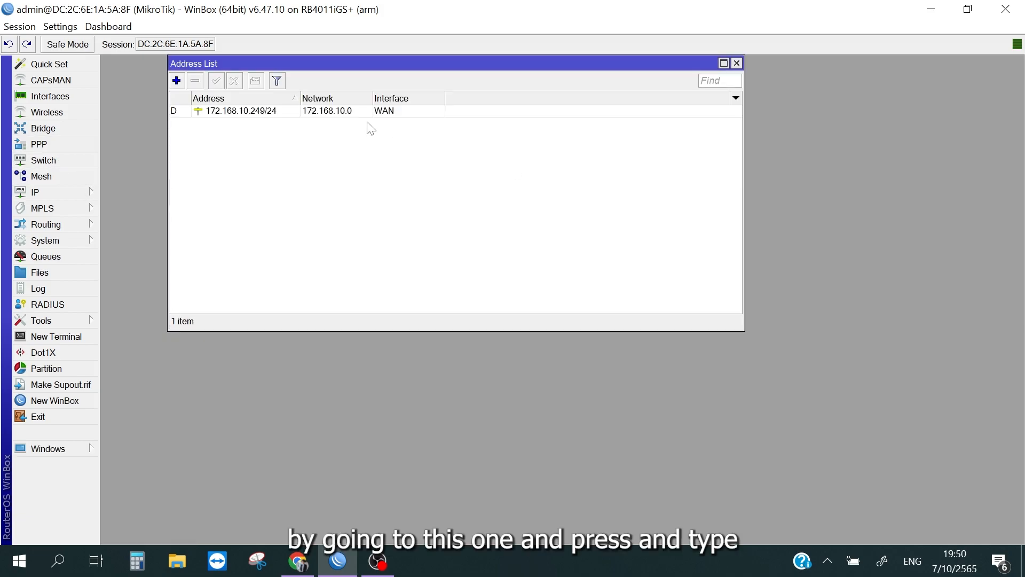
{"action": "left_click", "coordinate": [176, 81]}
{"action": "type", "text": "192"}
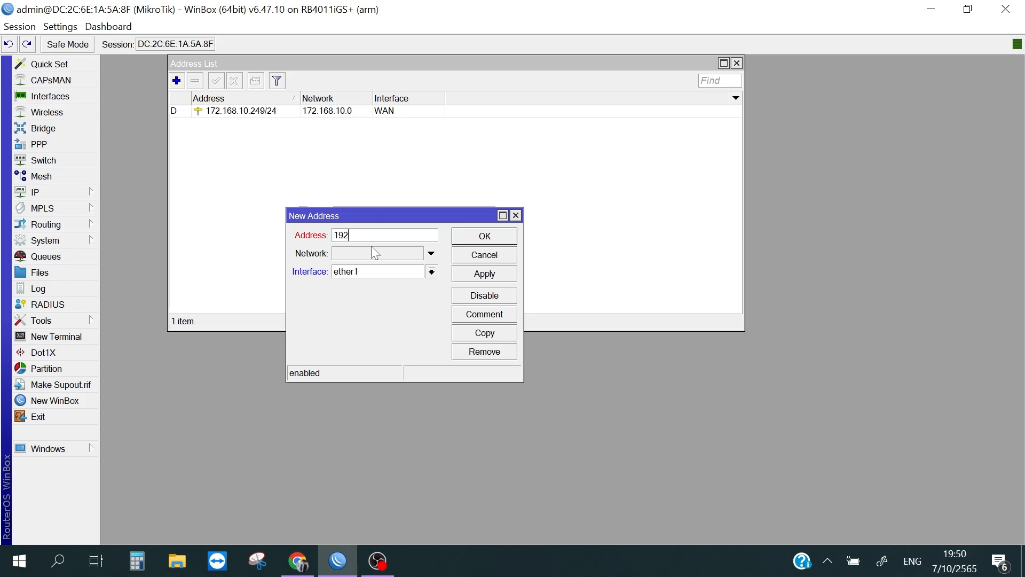
{"action": "type", "text": ".16"}
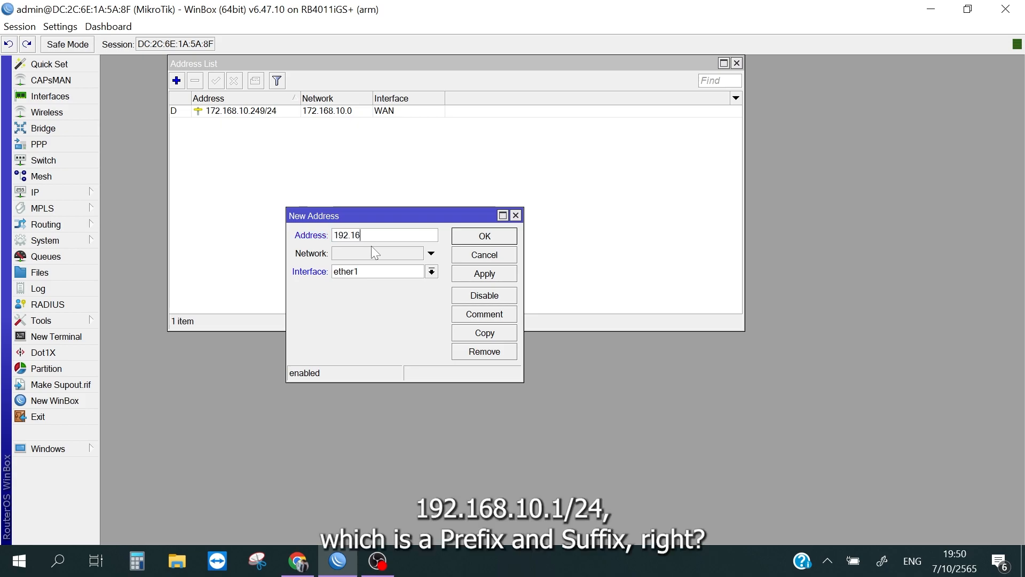
{"action": "type", "text": "8.10.1/24"}
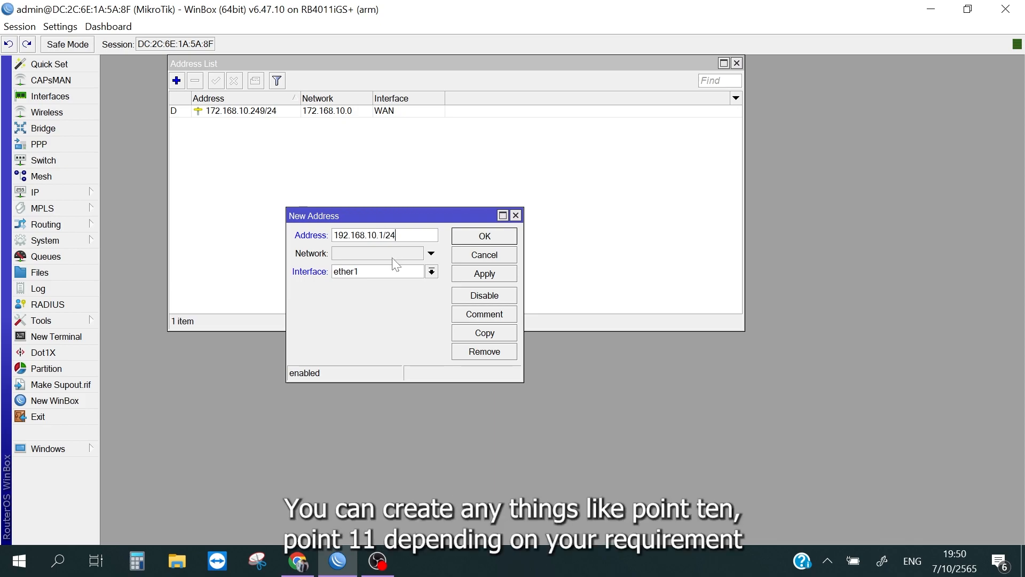
{"action": "left_click", "coordinate": [396, 272]}
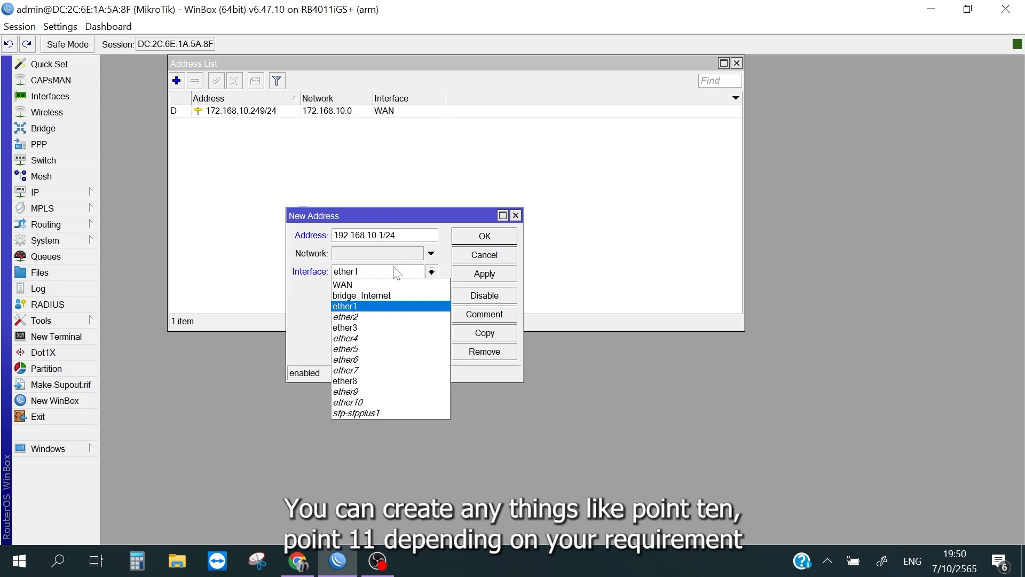
{"action": "left_click", "coordinate": [380, 295]}
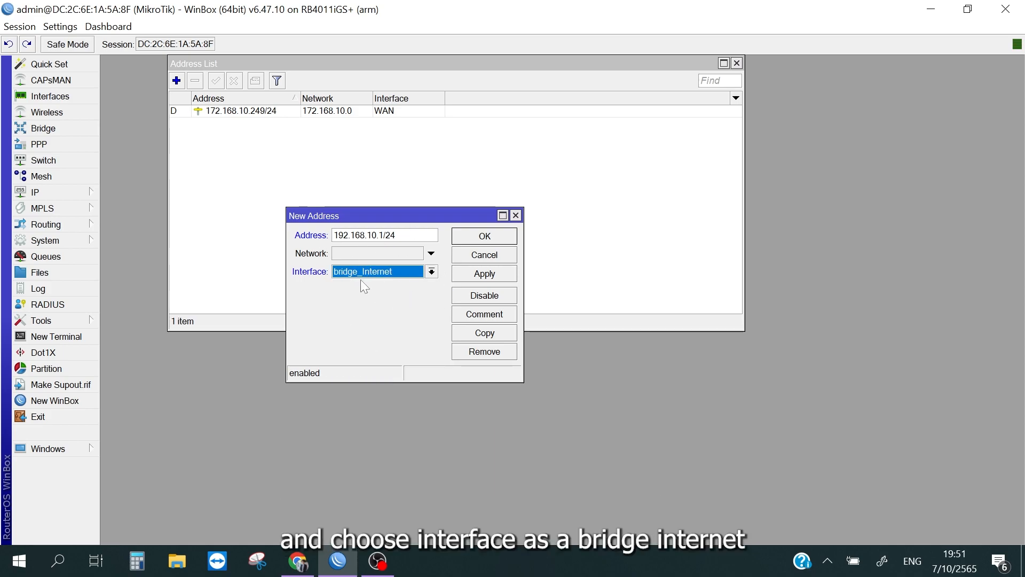
{"action": "left_click", "coordinate": [489, 276]}
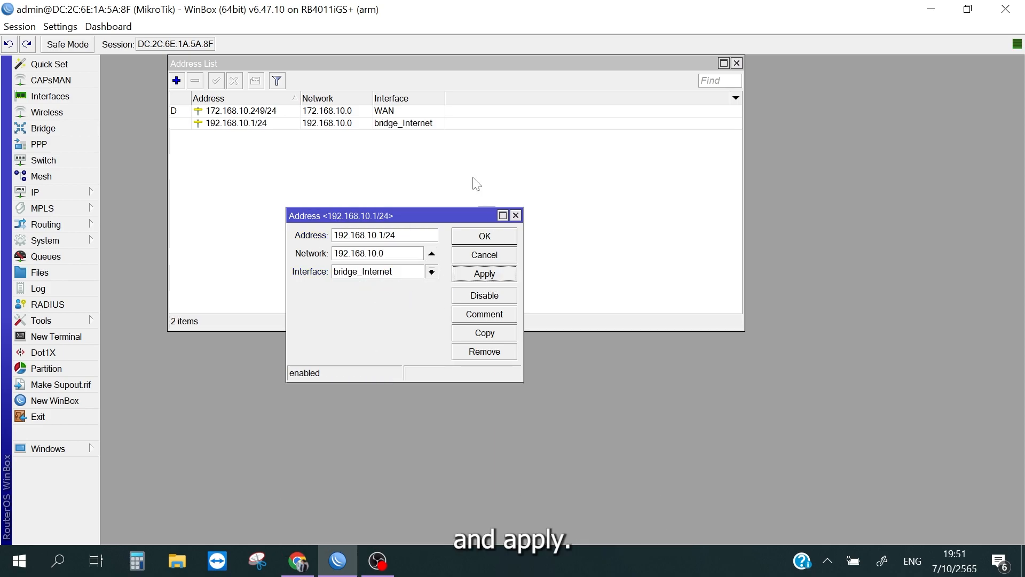
{"action": "left_click", "coordinate": [487, 237]}
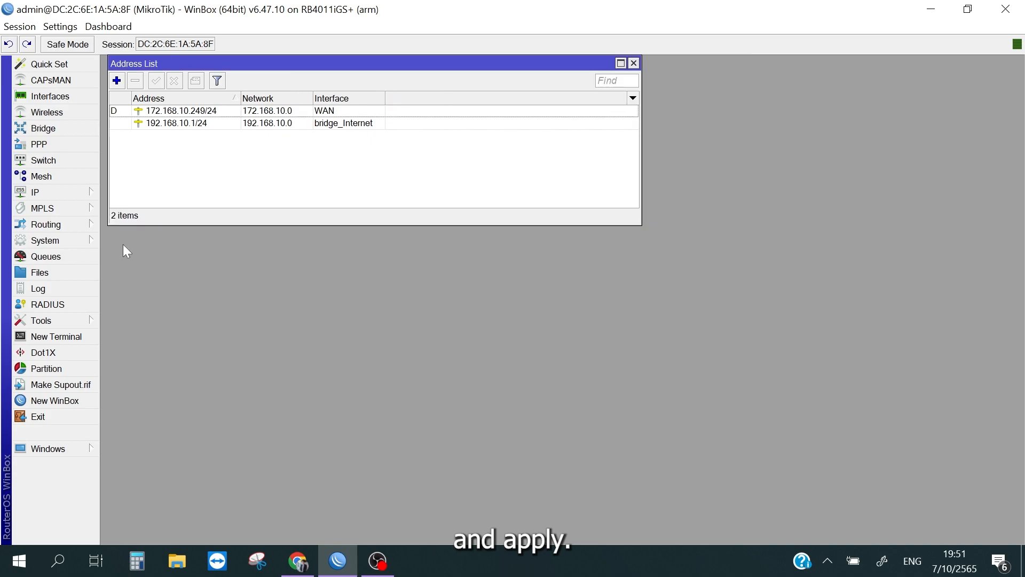
Step: Start the DHCP Setup wizard with bridge_Internet as the DHCP server interface
{"action": "left_click", "coordinate": [43, 192]}
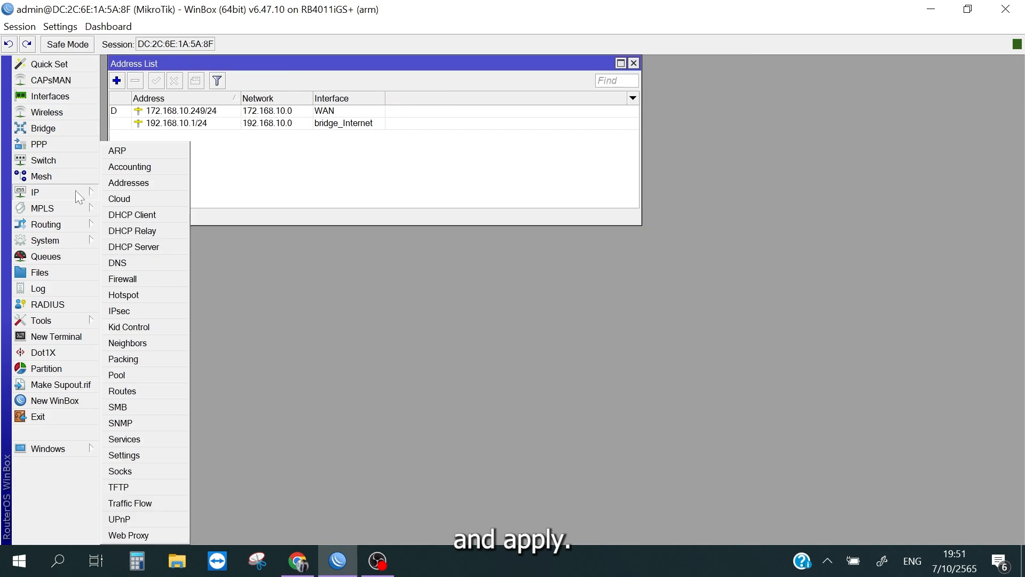
{"action": "left_click", "coordinate": [168, 245]}
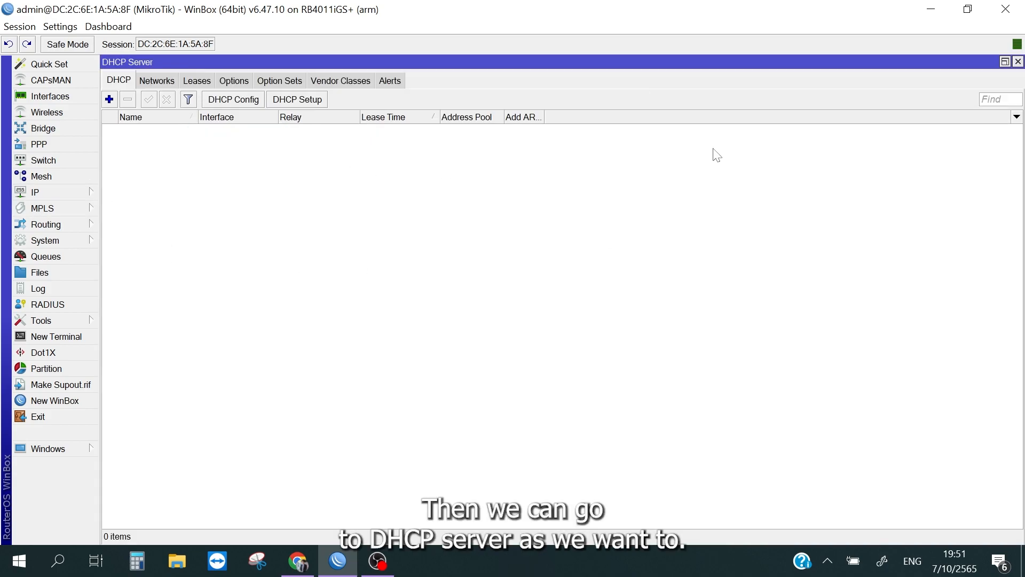
{"action": "left_click", "coordinate": [1005, 62]}
{"action": "left_click_drag", "start_coordinate": [374, 176], "coordinate": [325, 138]}
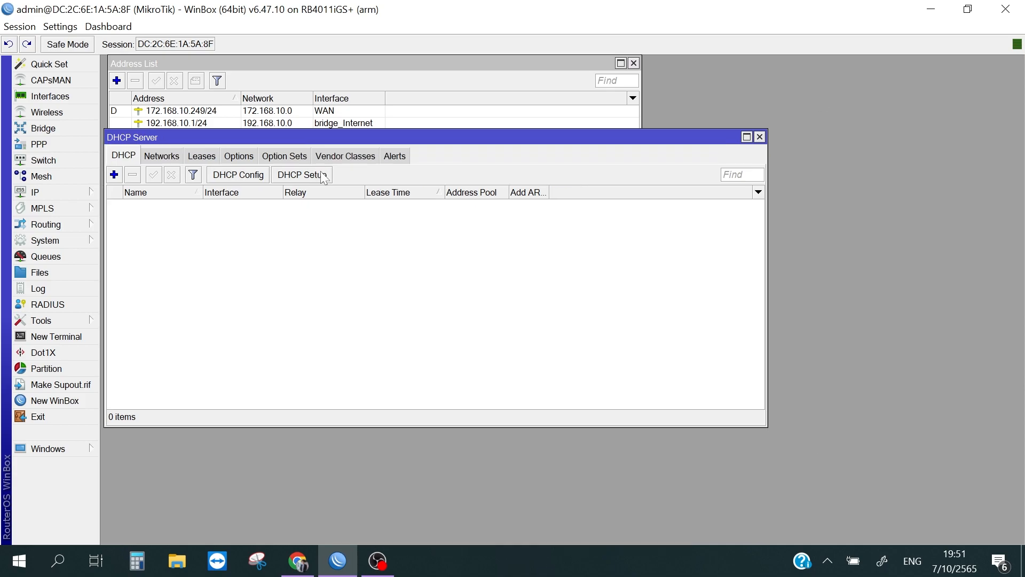
{"action": "left_click", "coordinate": [302, 175]}
{"action": "left_click", "coordinate": [608, 305]}
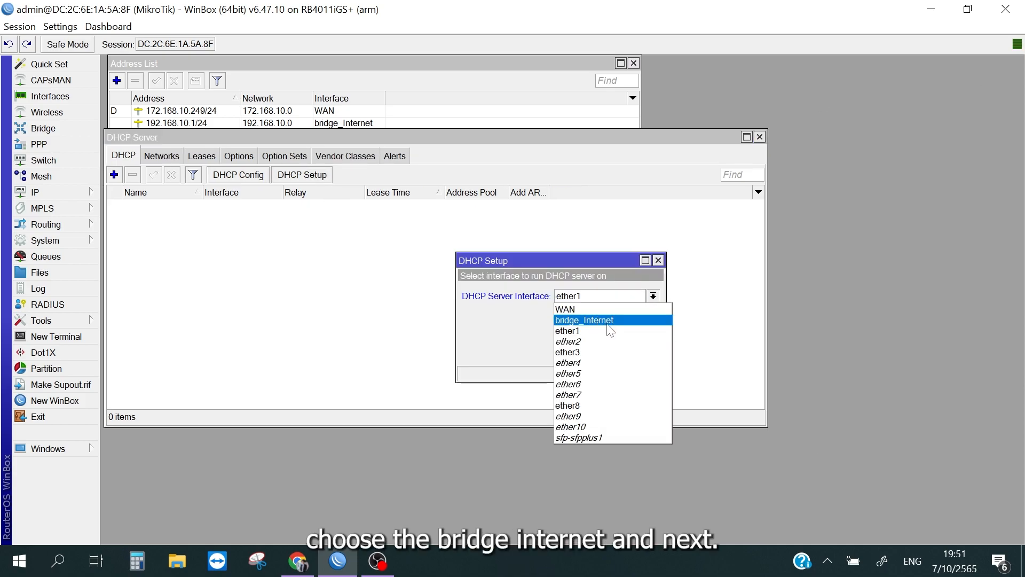
{"action": "left_click", "coordinate": [607, 321]}
{"action": "left_click", "coordinate": [614, 353]}
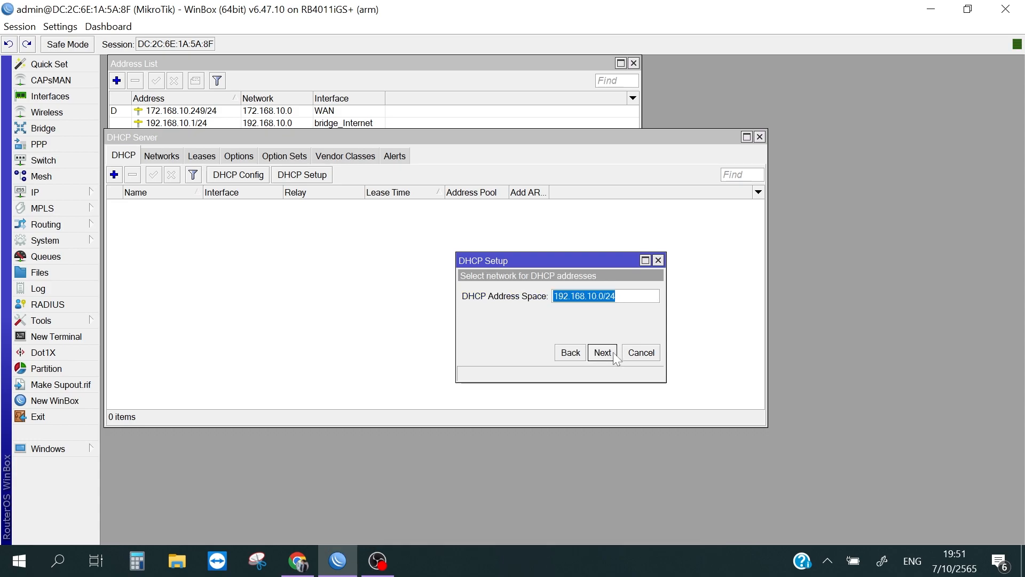
Step: Finish the DHCP server setup with address space 192.168.10.0/24, default gateway and pool, DNS server 8.8.8.8 and lease time 00:10:00
{"action": "left_click", "coordinate": [614, 353]}
{"action": "left_click", "coordinate": [614, 353]}
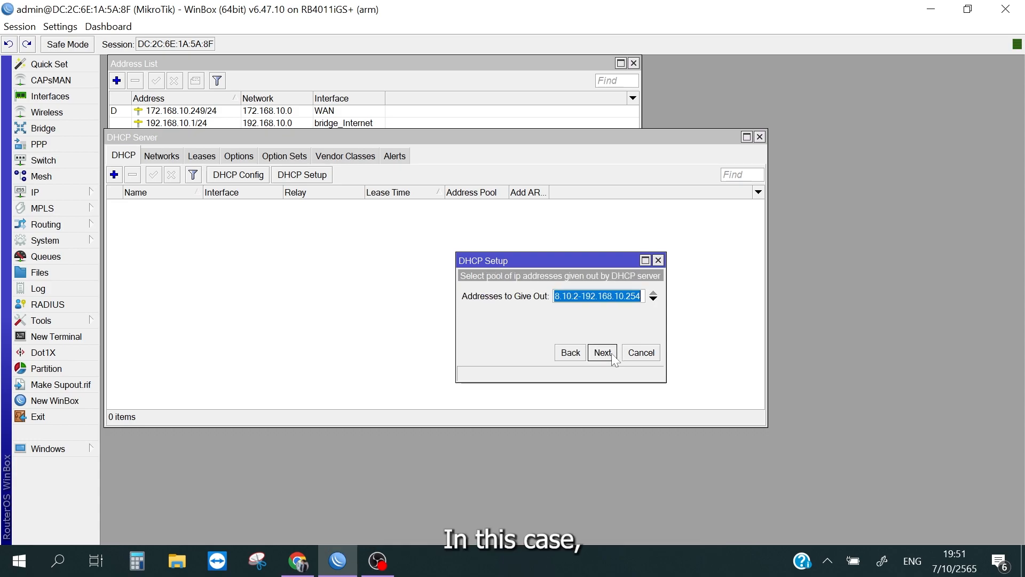
{"action": "left_click", "coordinate": [614, 353]}
{"action": "type", "text": "8.8.8.8"}
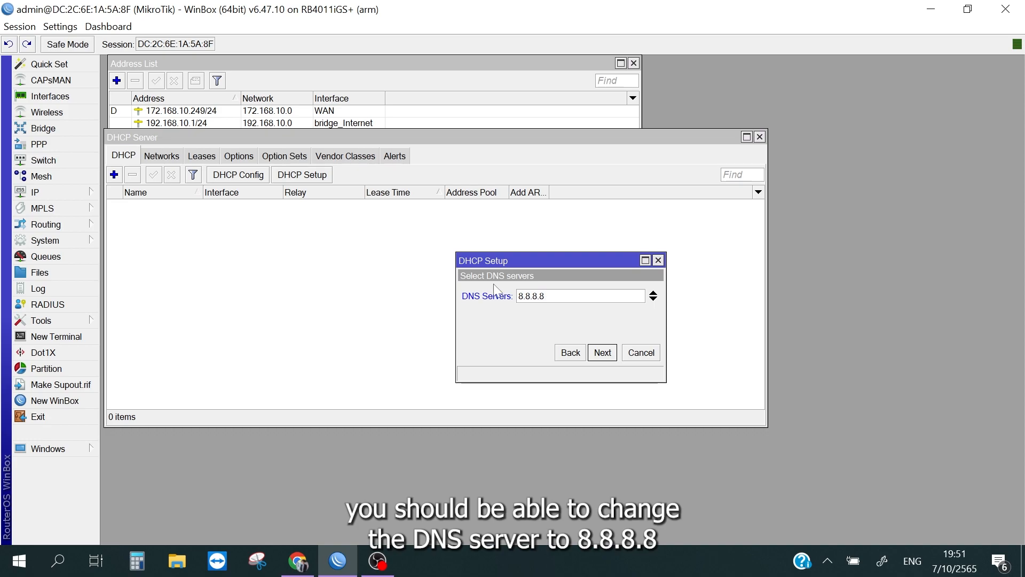
{"action": "left_click", "coordinate": [602, 351]}
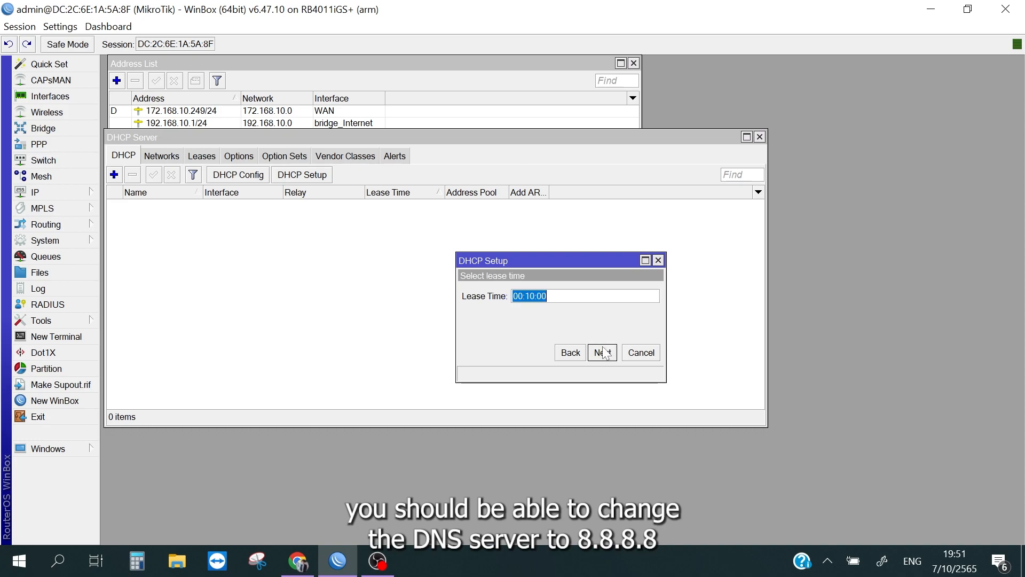
{"action": "left_click", "coordinate": [600, 351]}
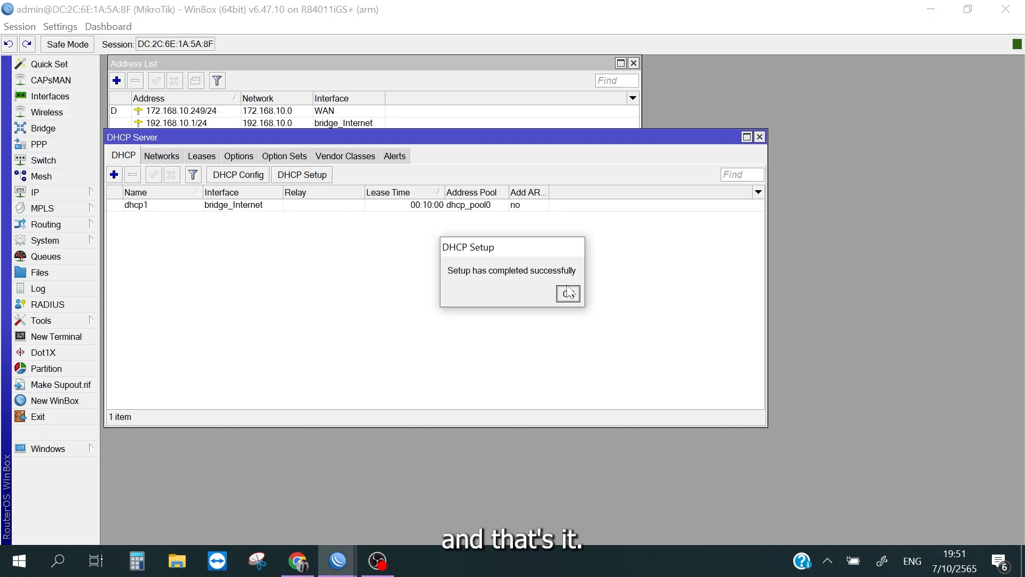
{"action": "left_click", "coordinate": [568, 293]}
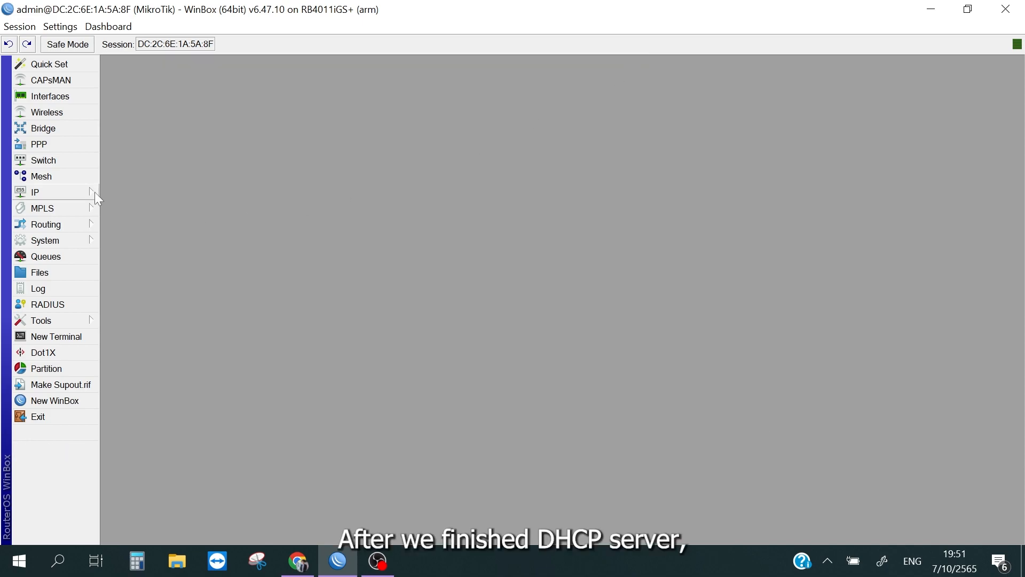
Step: Create a firewall NAT rule on the srcnat chain with source address 192.168.10.0/24
{"action": "left_click", "coordinate": [95, 191]}
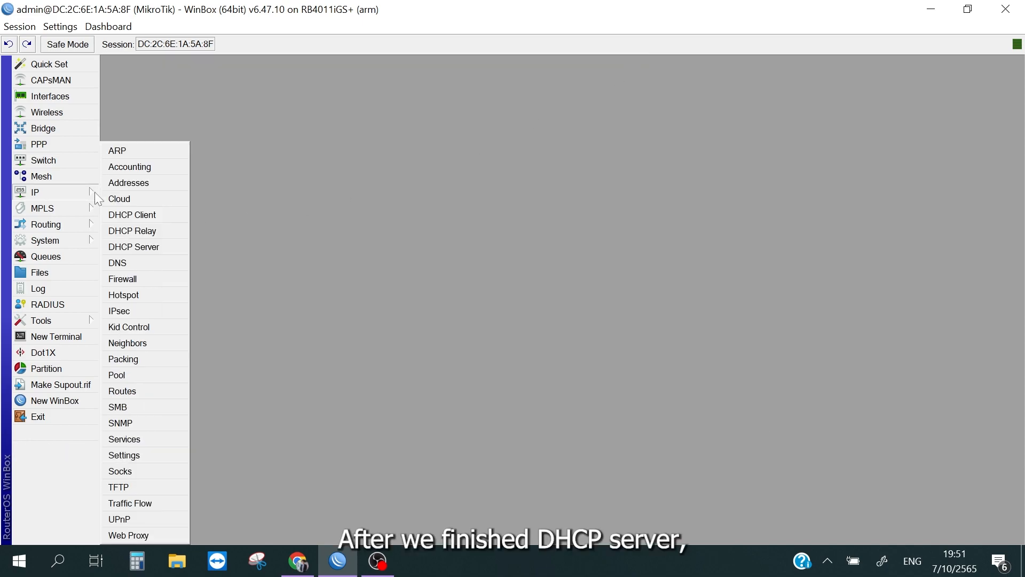
{"action": "left_click", "coordinate": [151, 282]}
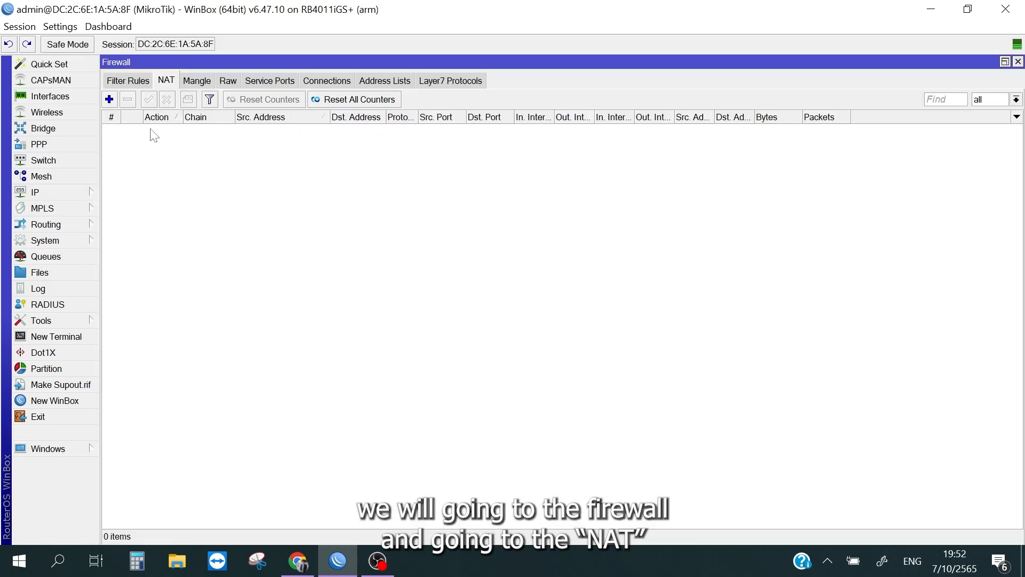
{"action": "left_click", "coordinate": [110, 100]}
{"action": "left_click", "coordinate": [528, 176]}
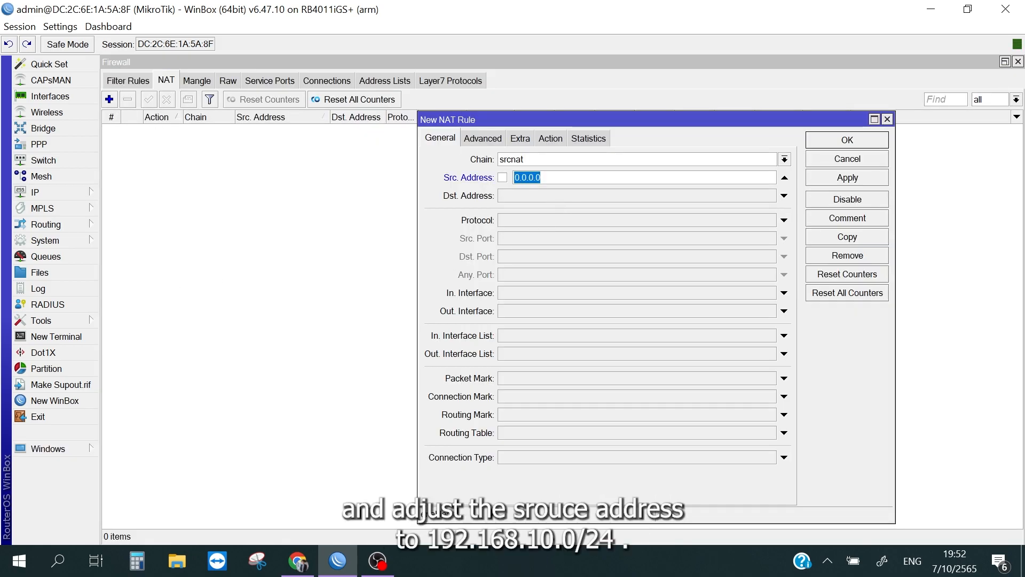
{"action": "type", "text": "192.168.10."}
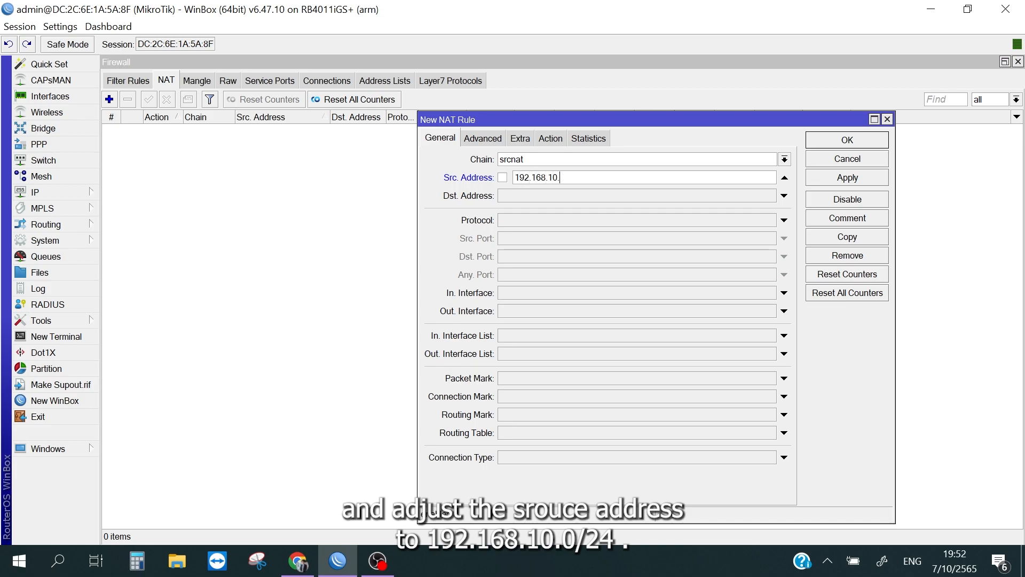
{"action": "type", "text": "0/24"}
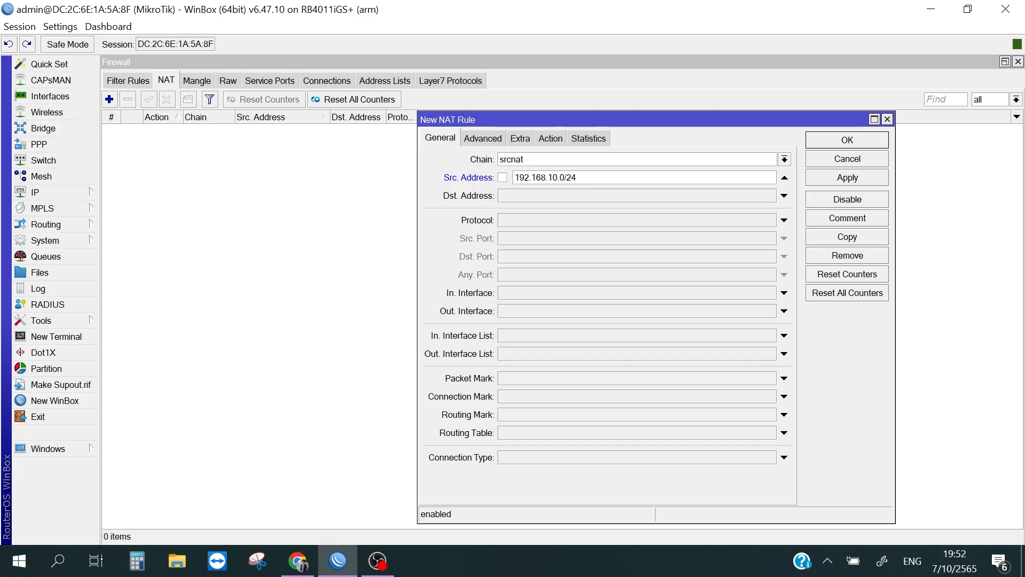
Step: Set the NAT rule's action to masquerade, save the rule and close the Firewall window
{"action": "left_click", "coordinate": [549, 147]}
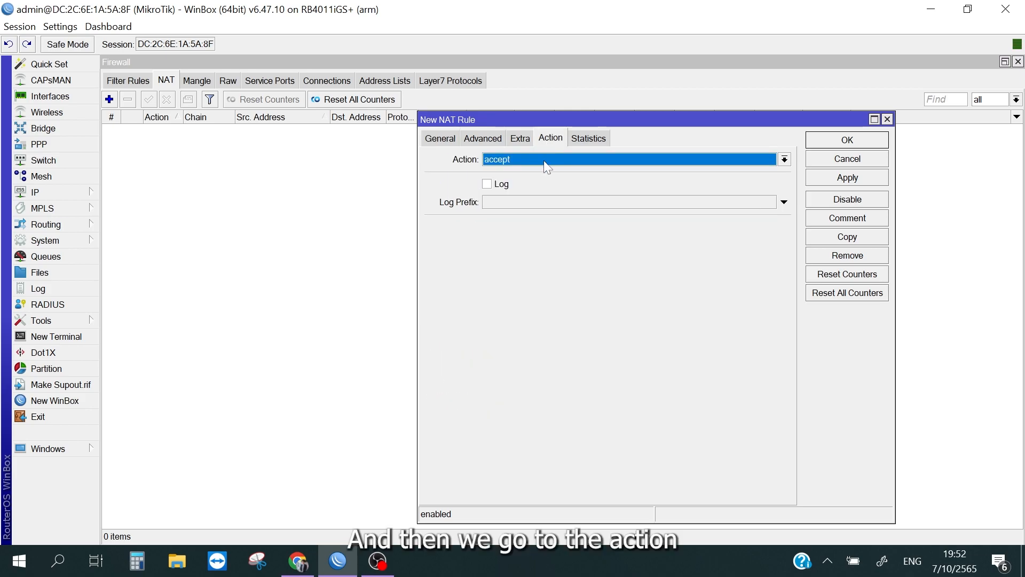
{"action": "left_click", "coordinate": [548, 167]}
{"action": "left_click", "coordinate": [532, 232]}
{"action": "left_click", "coordinate": [847, 177]}
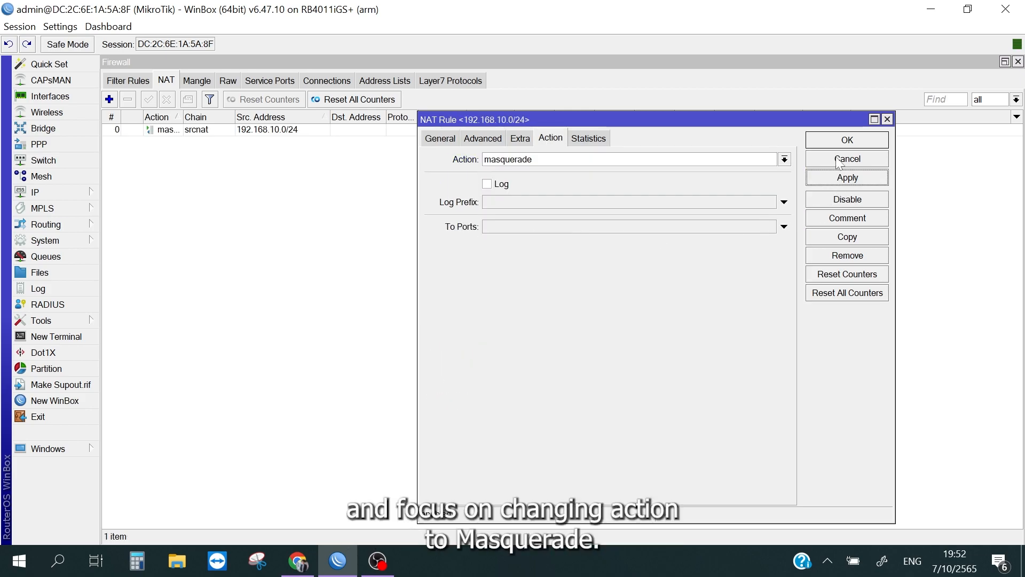
{"action": "left_click", "coordinate": [843, 144]}
{"action": "left_click", "coordinate": [1019, 61]}
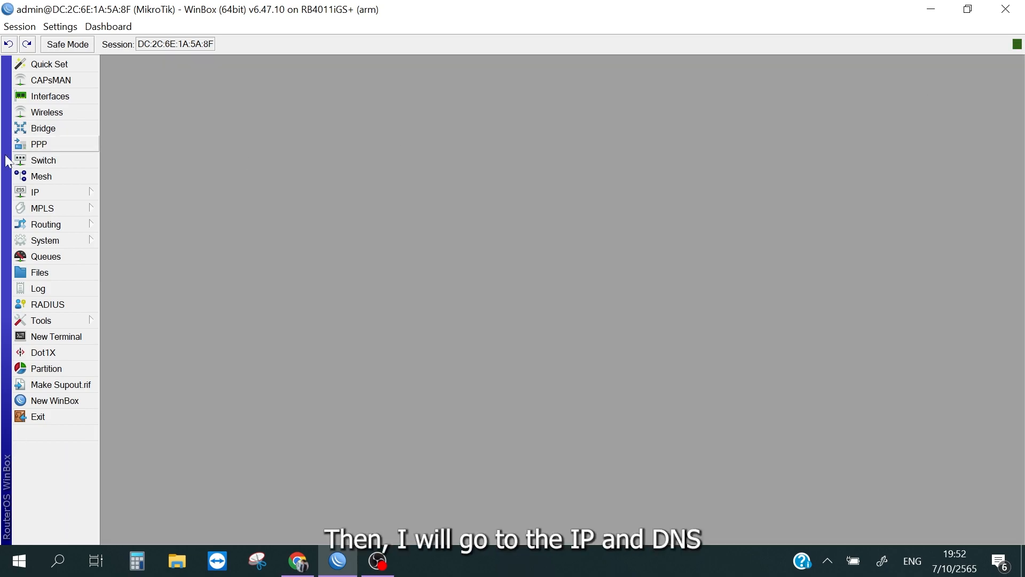
Step: Set the router's DNS servers to 8.8.8.8 and 8.8.4.4 and save the DNS settings
{"action": "left_click", "coordinate": [40, 192]}
{"action": "left_click", "coordinate": [128, 264]}
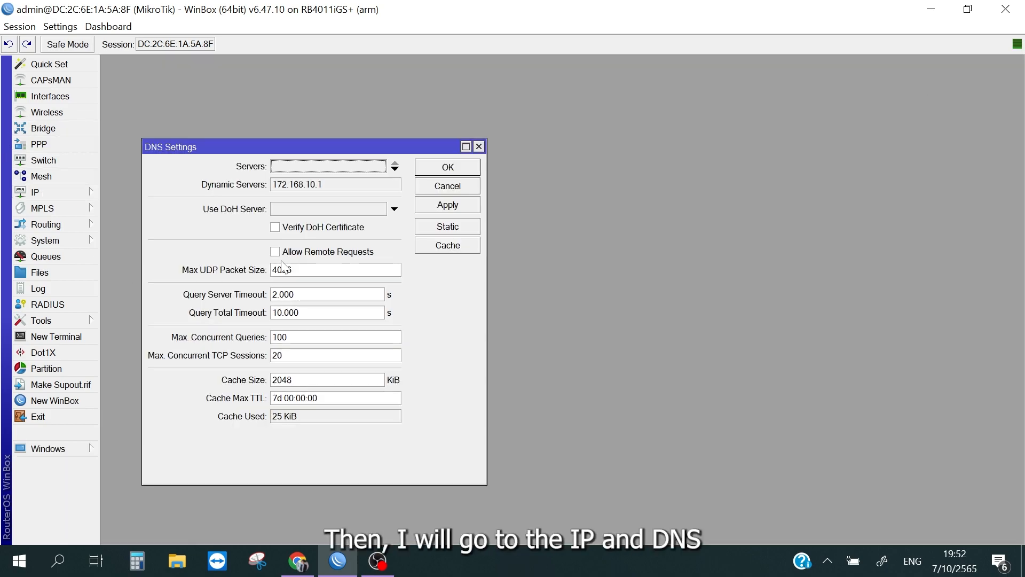
{"action": "left_click", "coordinate": [332, 167]}
{"action": "type", "text": "8.8.8.8"}
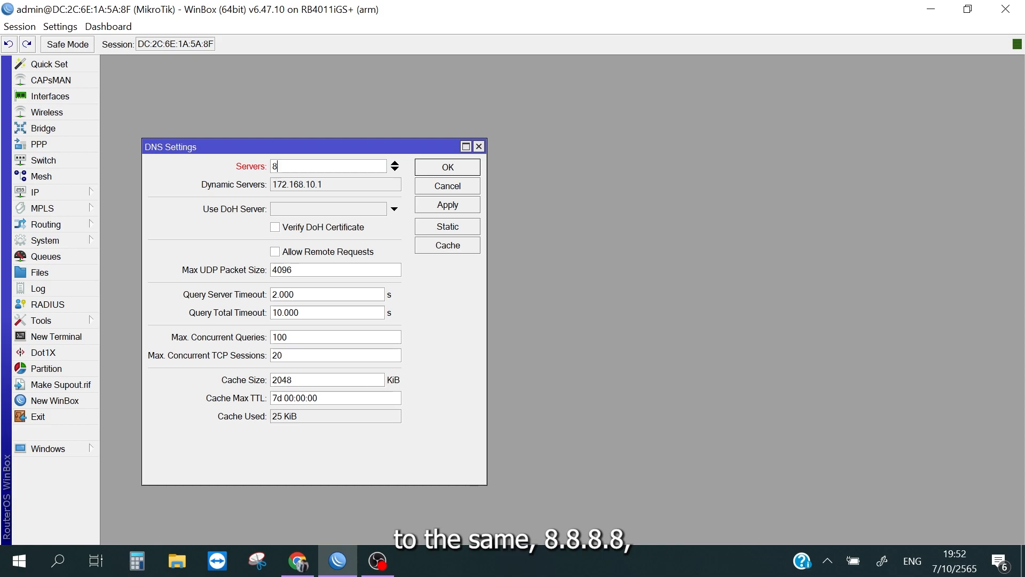
{"action": "left_click", "coordinate": [395, 170]}
{"action": "type", "text": "8."}
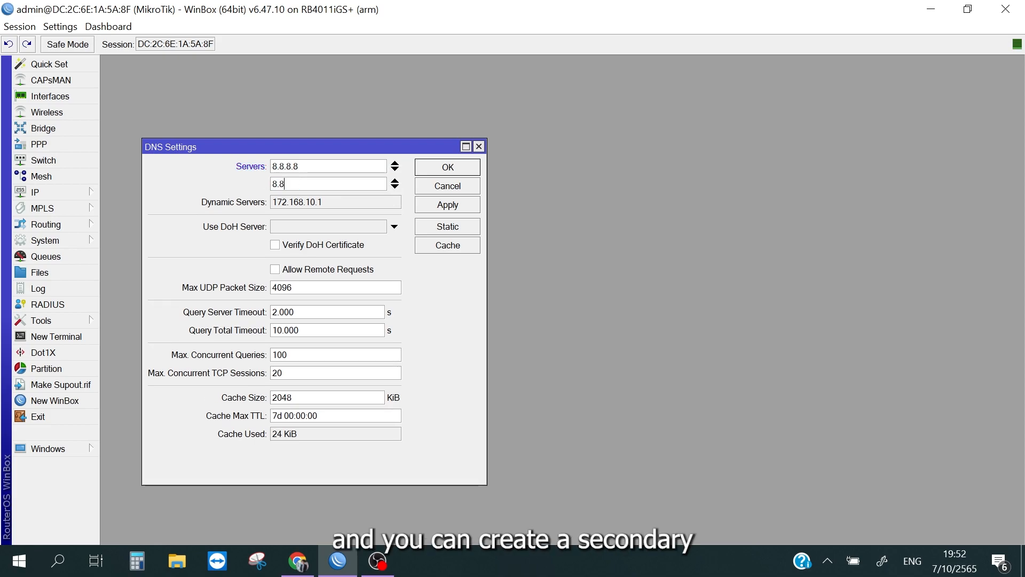
{"action": "type", "text": "8.4.4"}
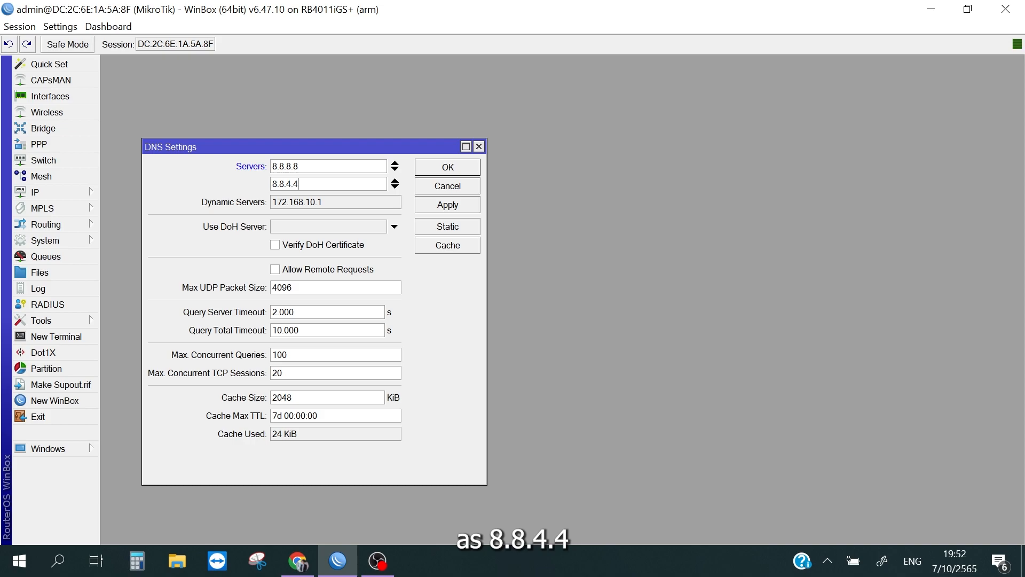
{"action": "left_click", "coordinate": [439, 204]}
{"action": "left_click", "coordinate": [458, 167]}
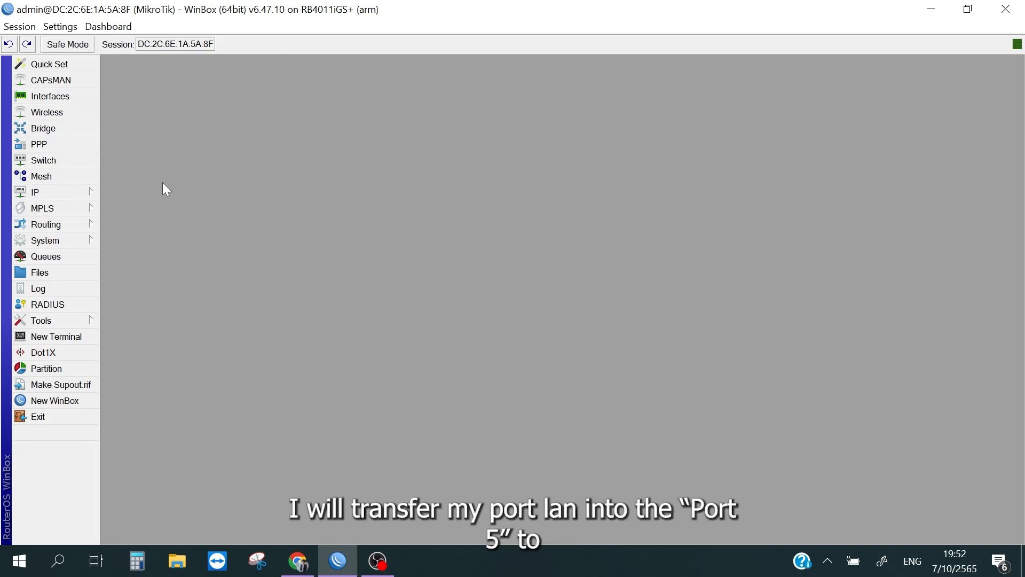
{"action": "left_click", "coordinate": [62, 195]}
{"action": "left_click", "coordinate": [310, 171]}
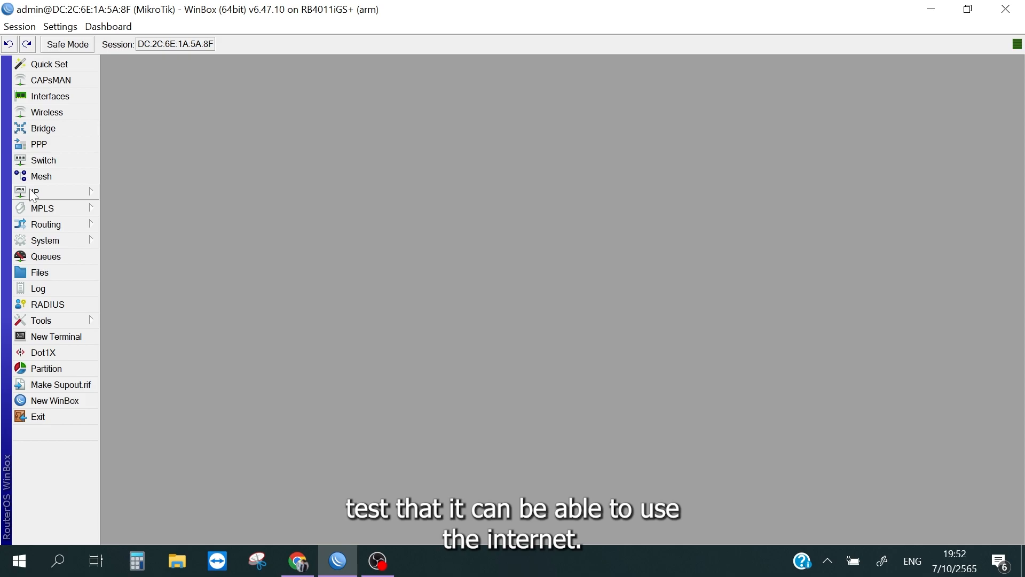
Step: Check the PC's wired network connection and open its Ethernet settings in Windows
{"action": "left_click", "coordinate": [827, 560]}
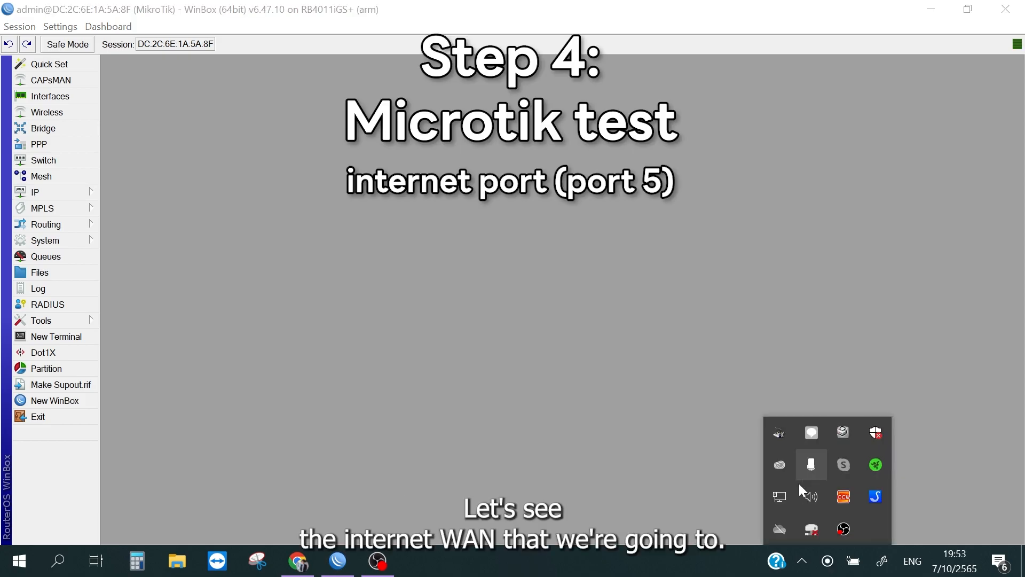
{"action": "left_click", "coordinate": [777, 502]}
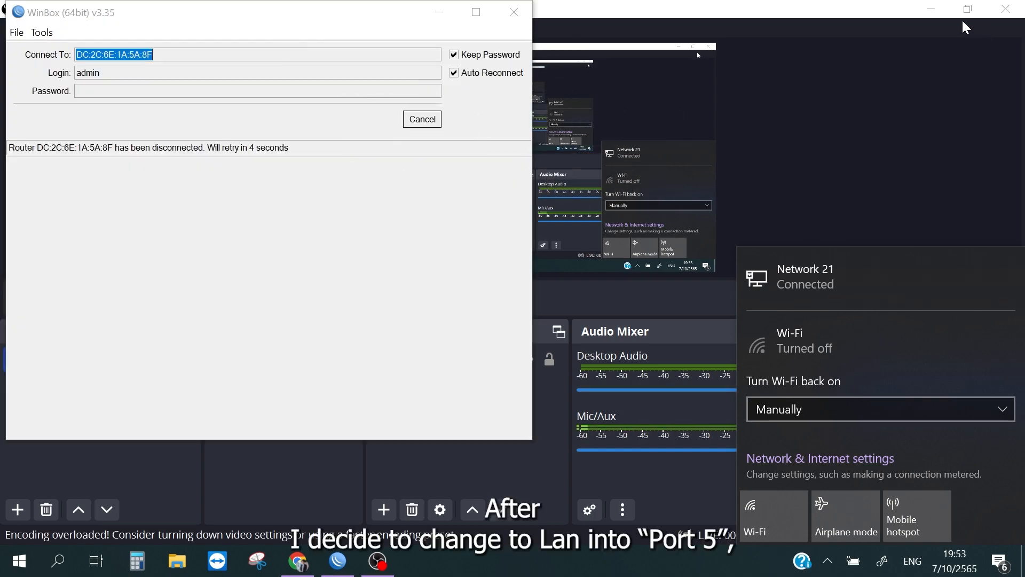
{"action": "left_click", "coordinate": [931, 9]}
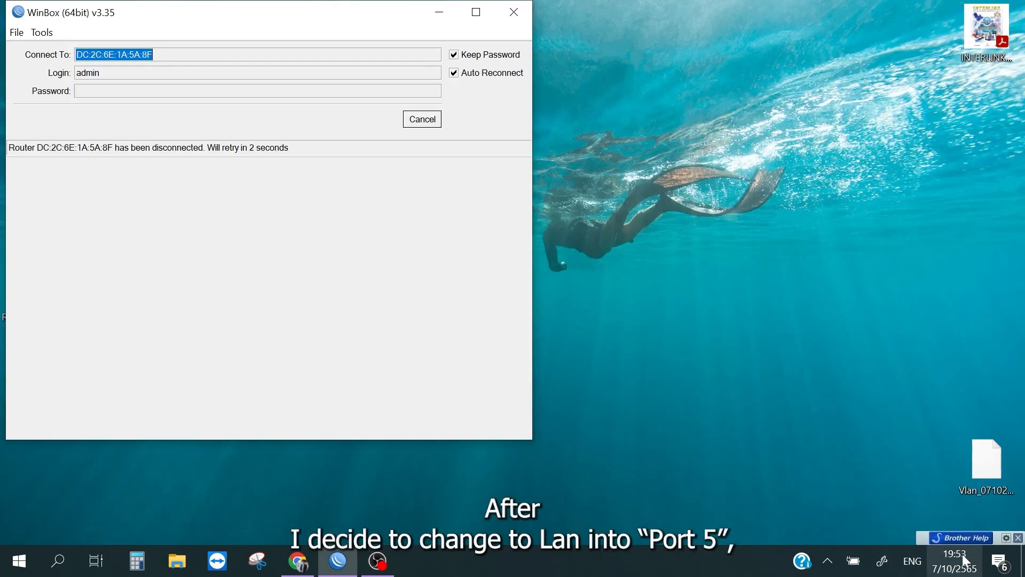
{"action": "left_click", "coordinate": [828, 560]}
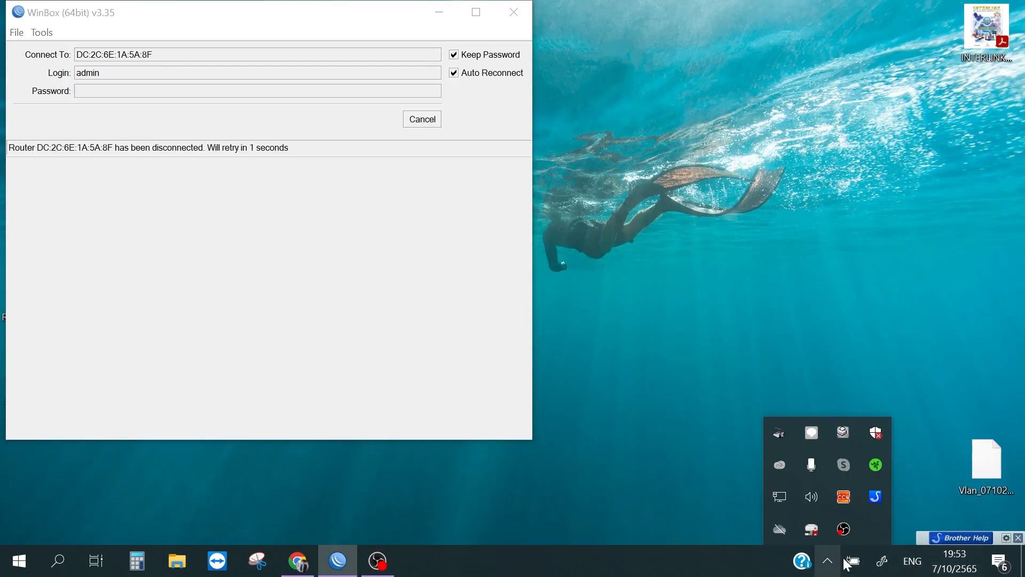
{"action": "left_click", "coordinate": [783, 498]}
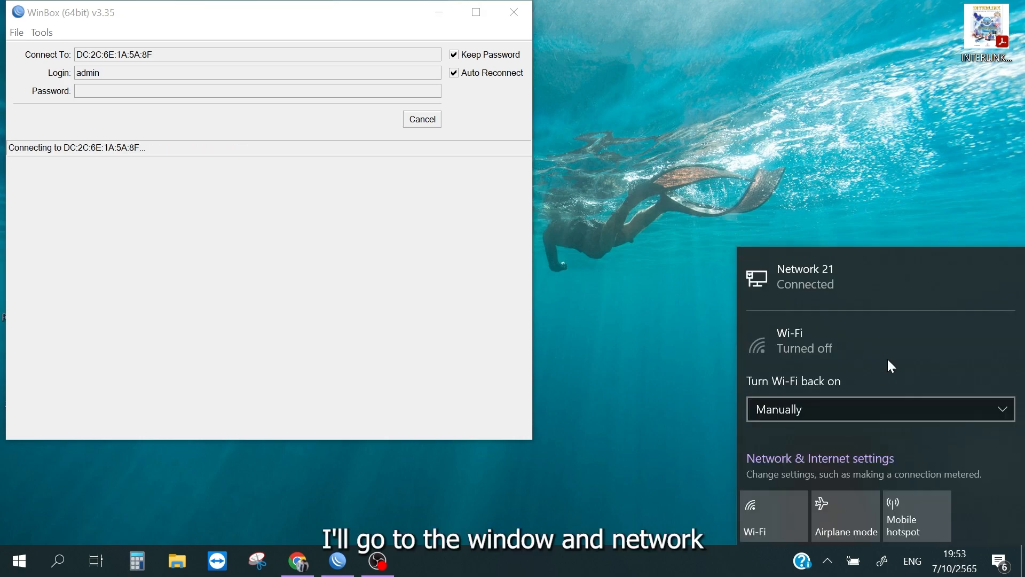
{"action": "left_click", "coordinate": [931, 283]}
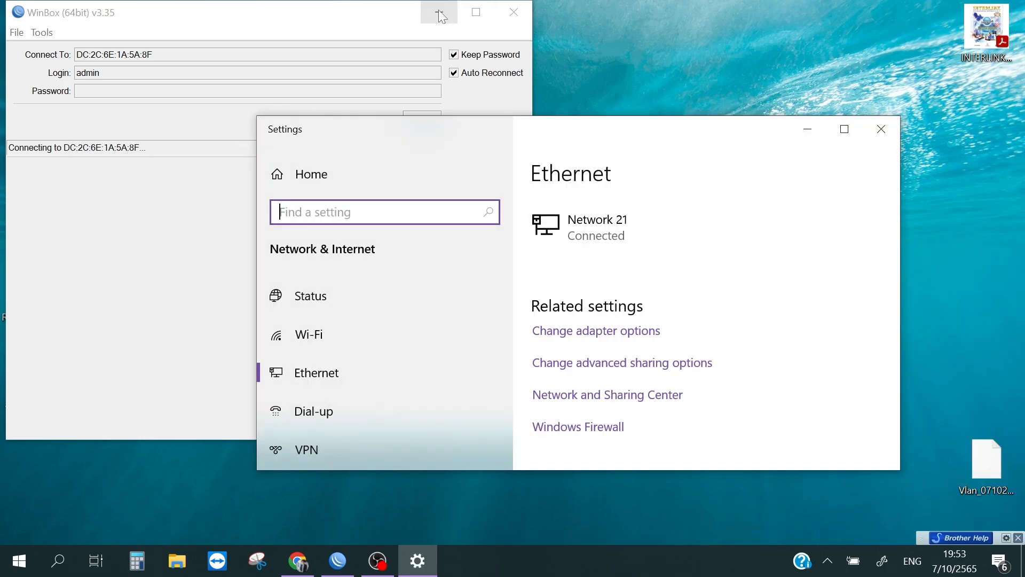
Step: Minimize WinBox, open the Windows network adapter list from the Ethernet settings, and close the Settings window
{"action": "left_click", "coordinate": [439, 13]}
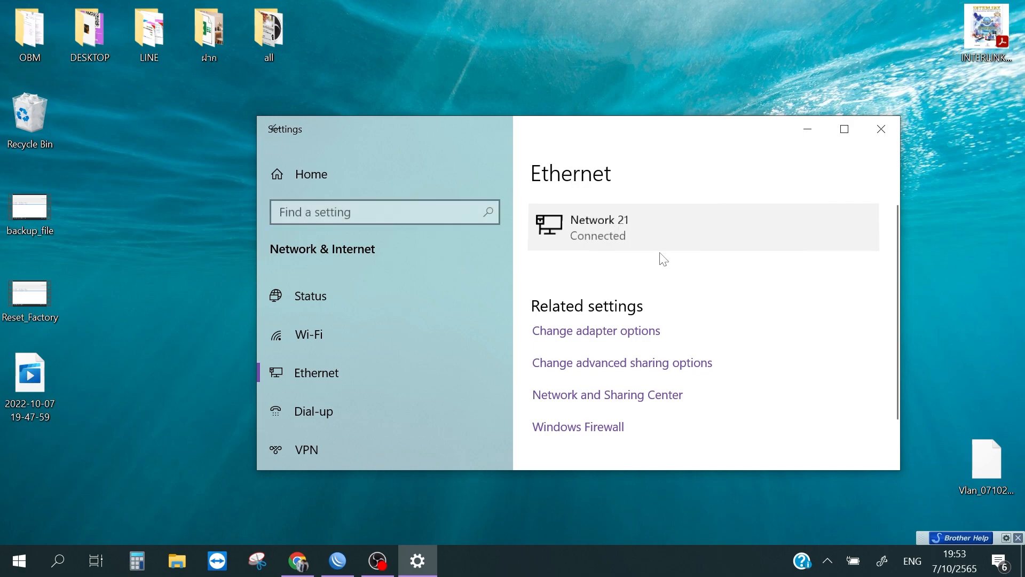
{"action": "left_click", "coordinate": [661, 253]}
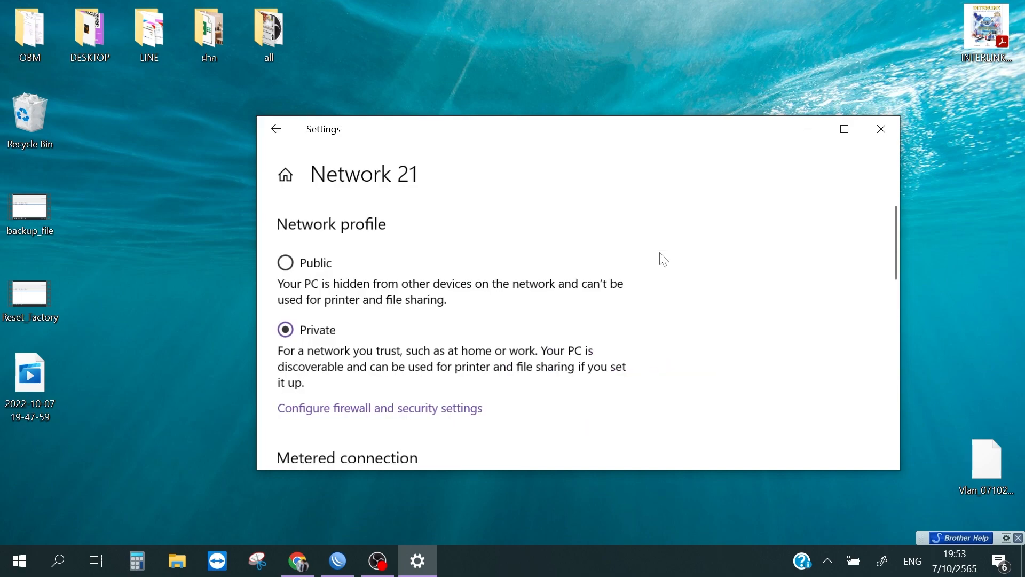
{"action": "left_click", "coordinate": [276, 134]}
{"action": "left_click", "coordinate": [596, 331]}
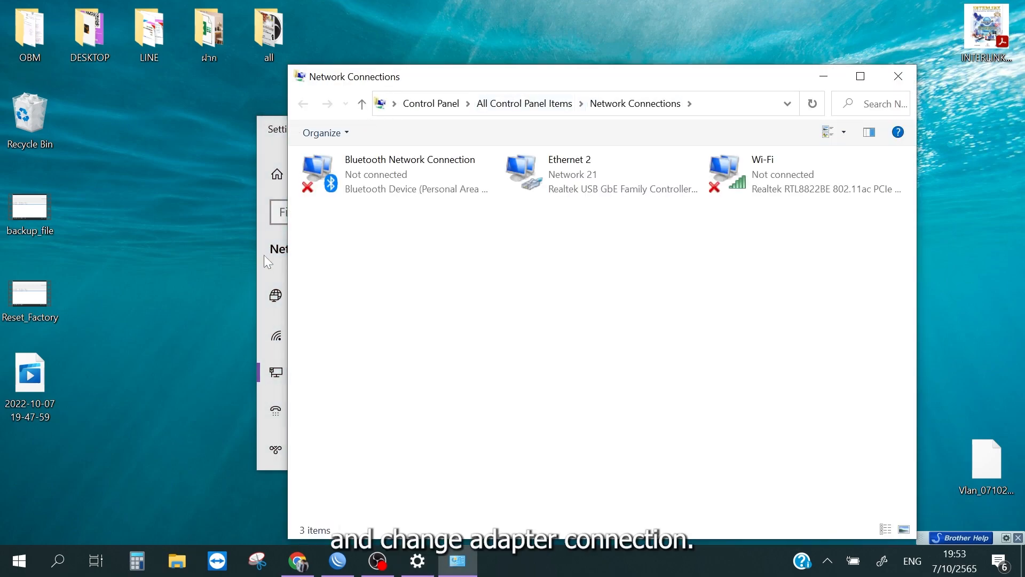
{"action": "left_click", "coordinate": [264, 255]}
{"action": "left_click", "coordinate": [882, 129]}
Step: Examine the Ethernet 2 adapter's connection details, especially its IPv4 address, and close the details and status dialogs
{"action": "double_click", "coordinate": [627, 185]}
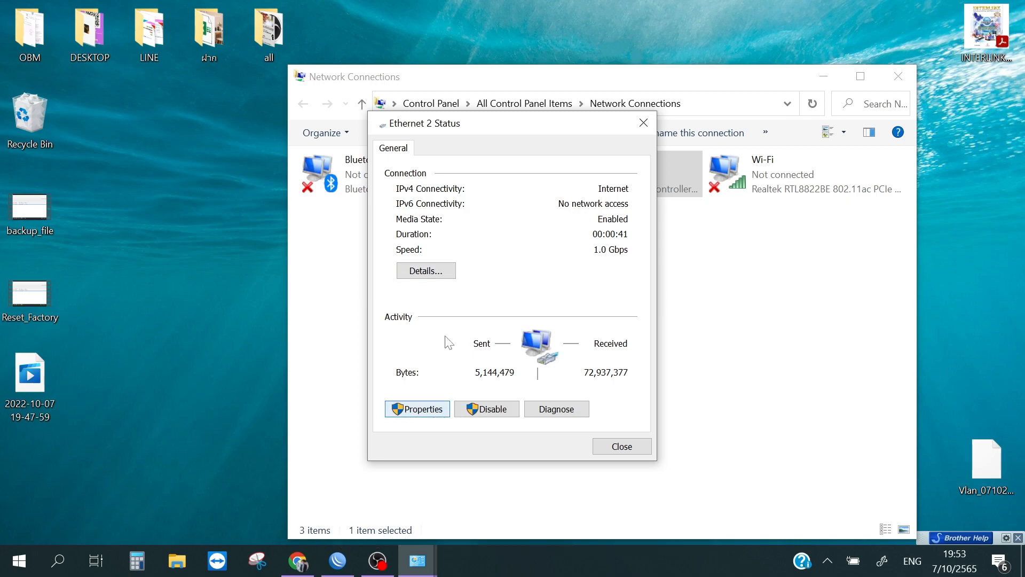
{"action": "left_click", "coordinate": [431, 272]}
{"action": "left_click", "coordinate": [551, 264]}
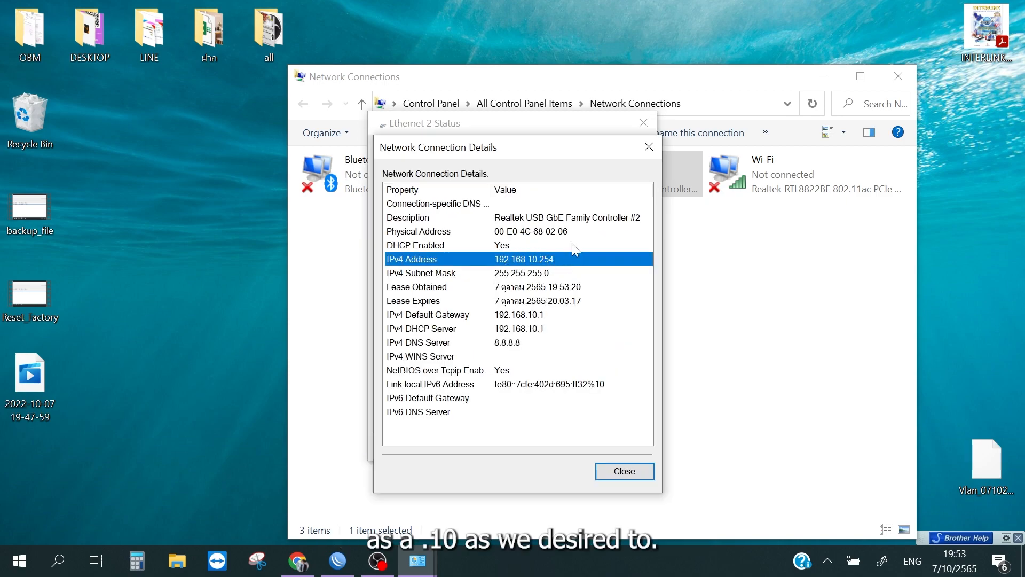
{"action": "left_click", "coordinate": [649, 147]}
{"action": "left_click", "coordinate": [643, 123]}
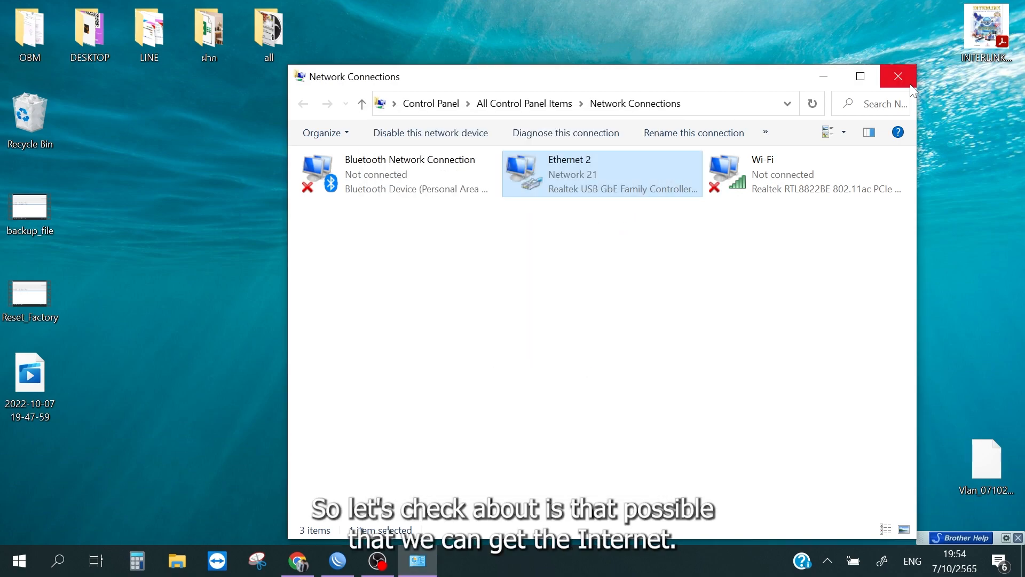
Step: Close the Network Connections window, switch to Chrome and load the Google home page in a new tab
{"action": "left_click", "coordinate": [898, 76]}
{"action": "left_click", "coordinate": [298, 561]}
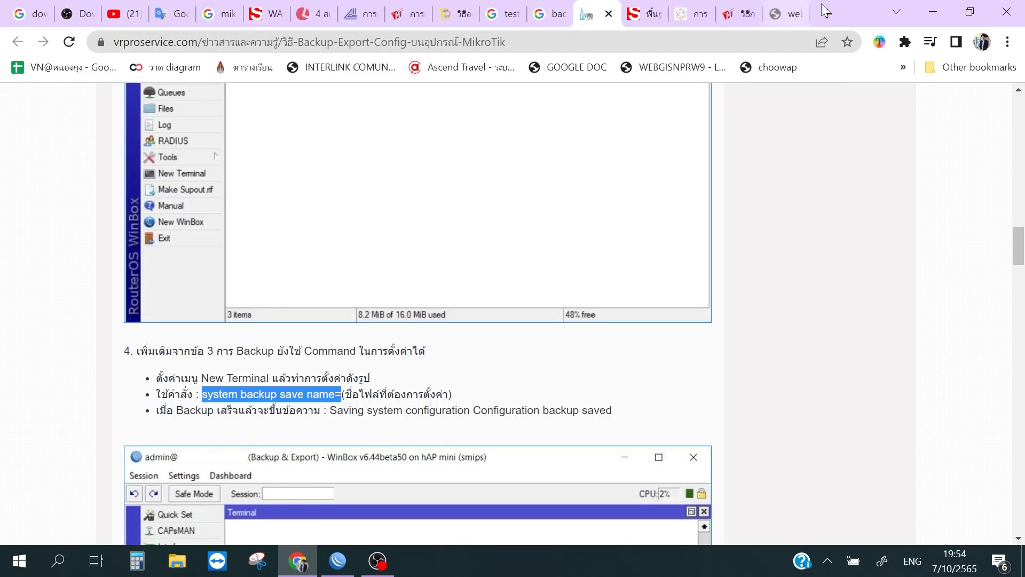
{"action": "left_click", "coordinate": [828, 14]}
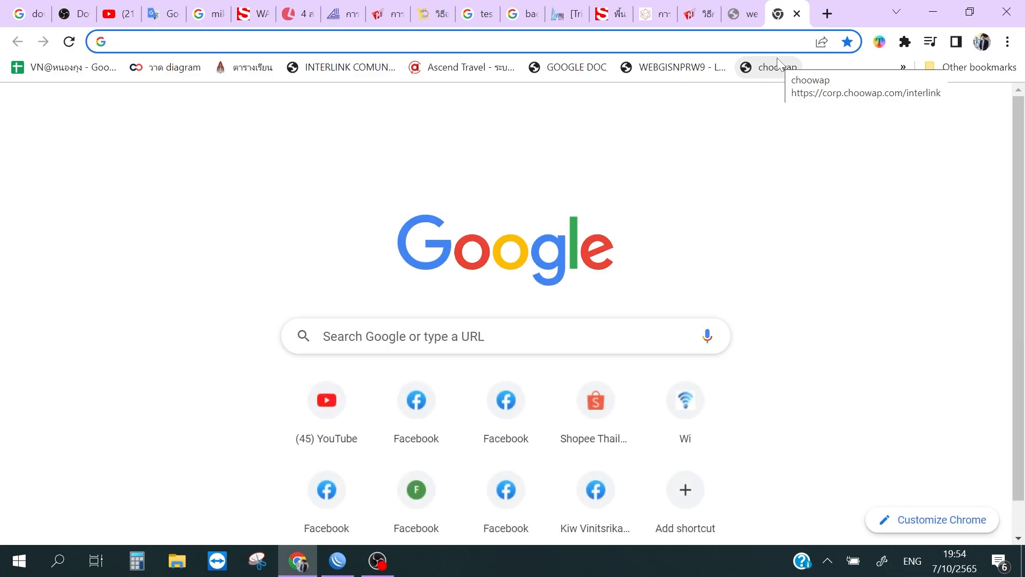
{"action": "type", "text": "google"}
{"action": "key", "text": "Return"}
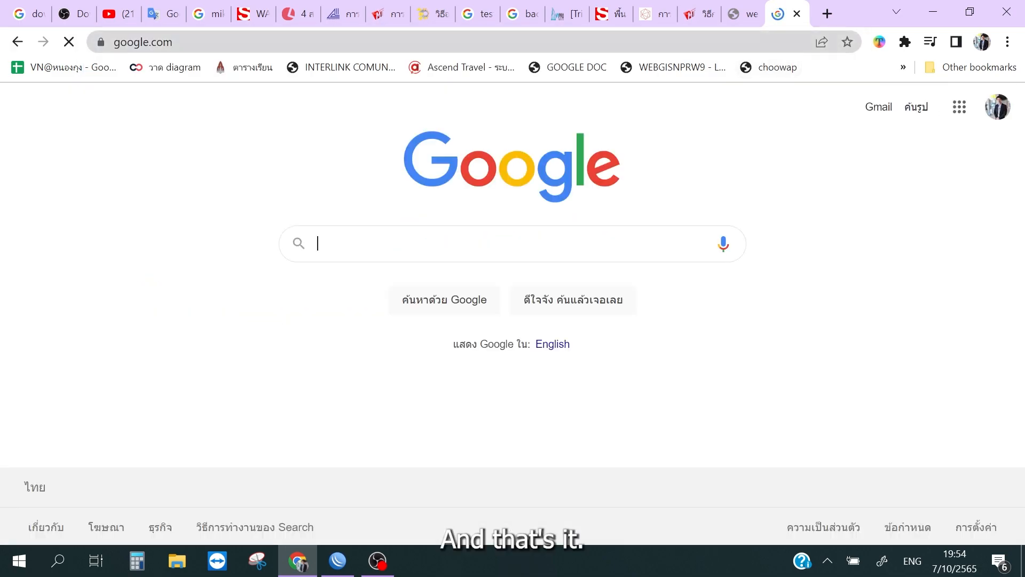
Step: Search Google for "test speed" to test internet access through the router
{"action": "left_click", "coordinate": [503, 251]}
{"action": "type", "text": "tes"}
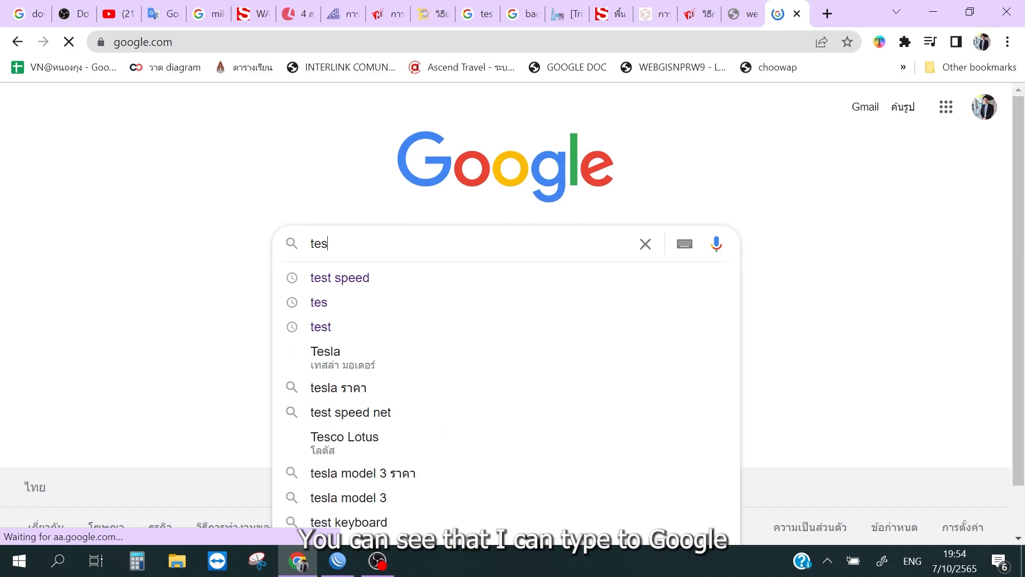
{"action": "left_click", "coordinate": [421, 278]}
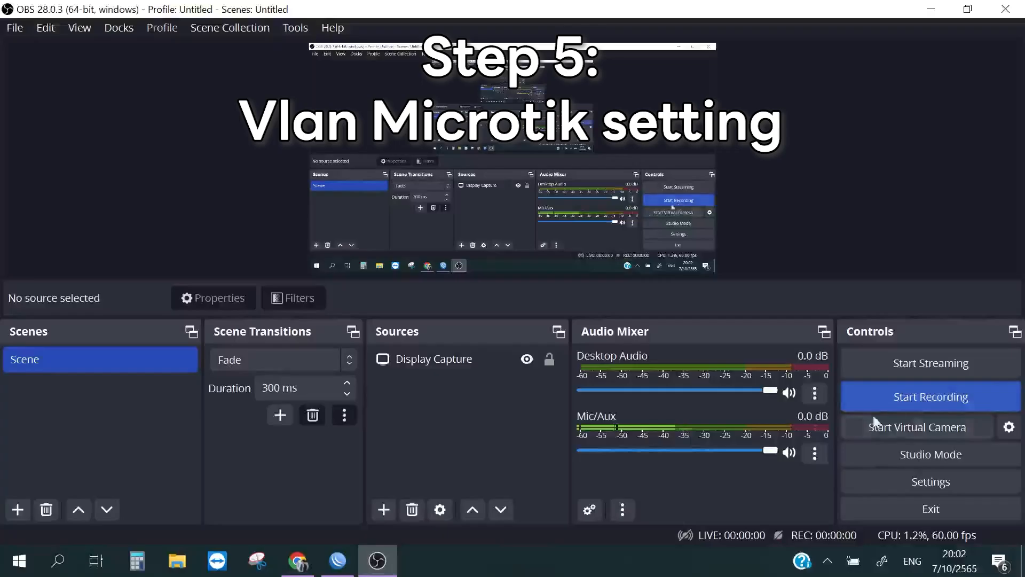
{"action": "left_click", "coordinate": [911, 394]}
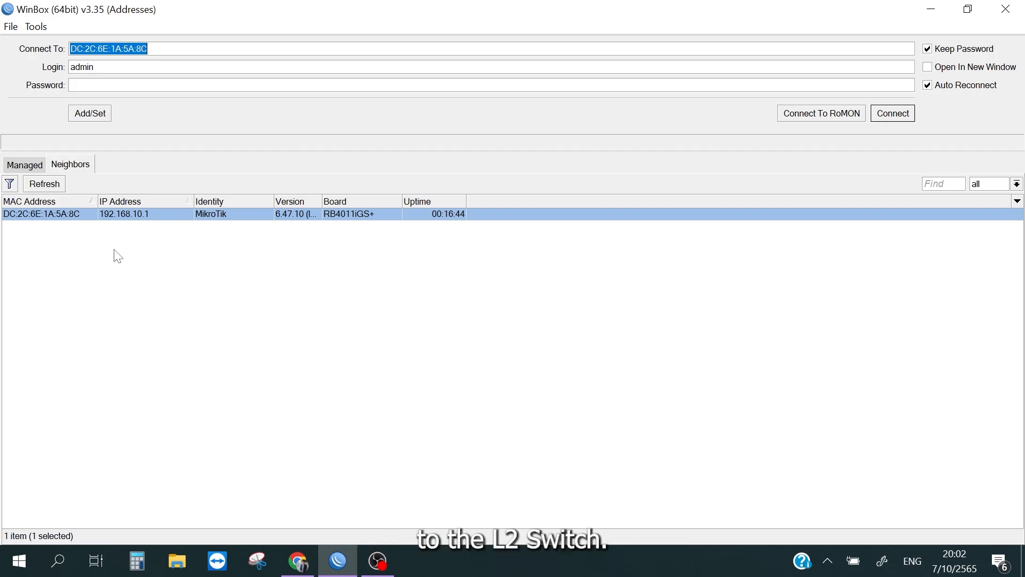
Step: Connect to the RB4011iGS+ router in WinBox and create a bridge named bridge-Vlan
{"action": "double_click", "coordinate": [90, 214]}
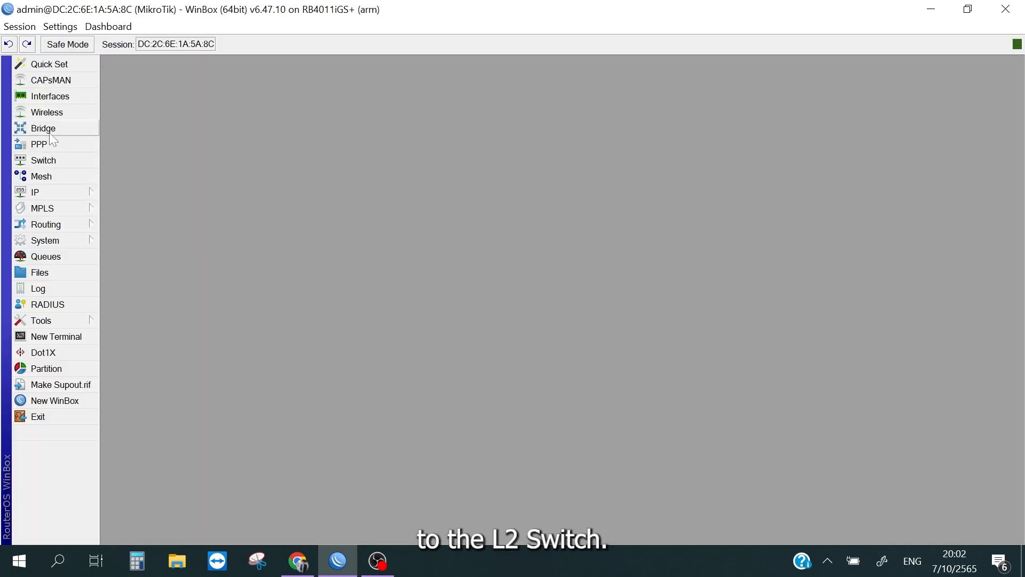
{"action": "left_click", "coordinate": [48, 131]}
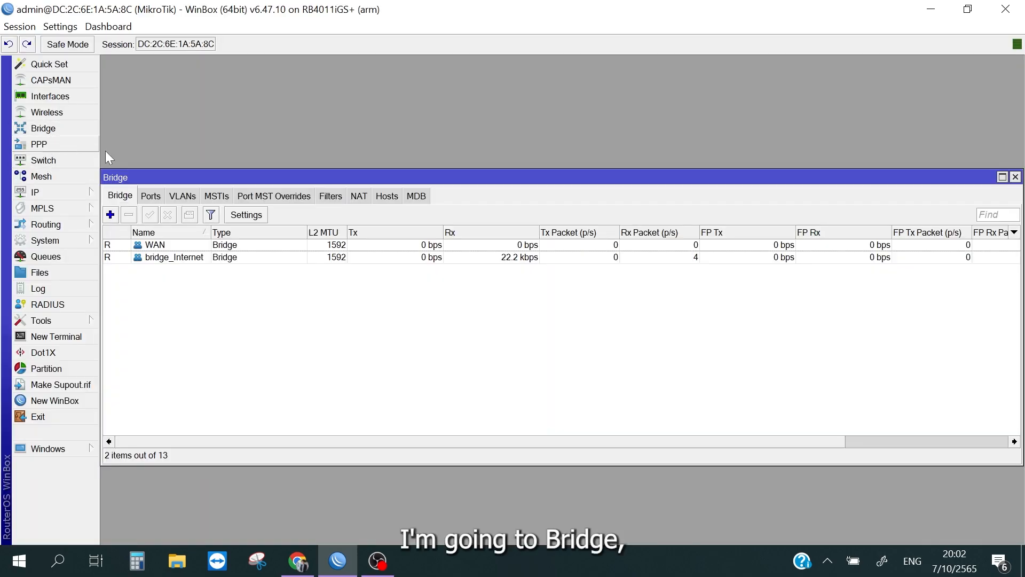
{"action": "left_click", "coordinate": [111, 214]}
{"action": "type", "text": "bridge-Vlan"}
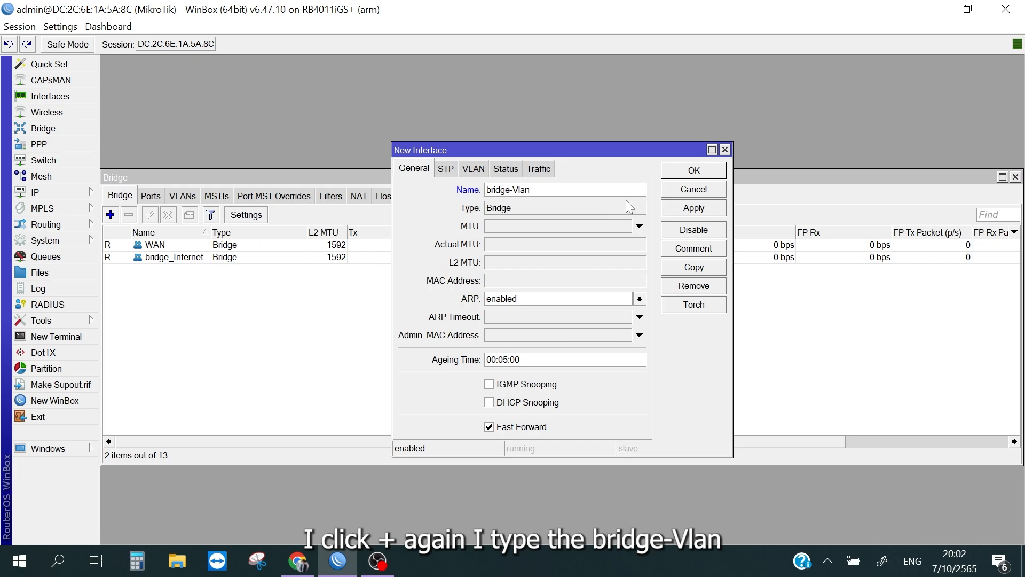
{"action": "left_click", "coordinate": [689, 207]}
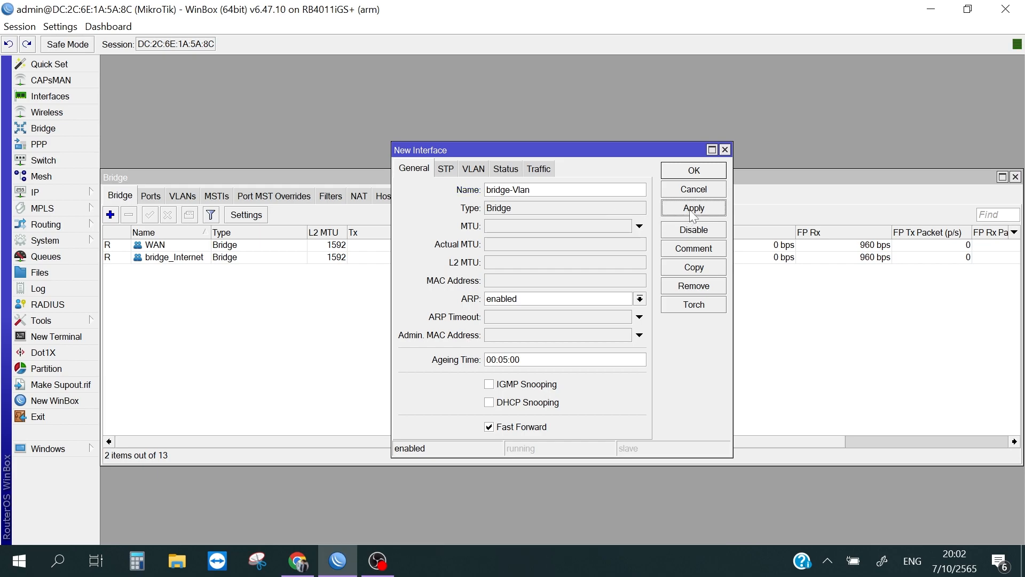
{"action": "left_click", "coordinate": [725, 150]}
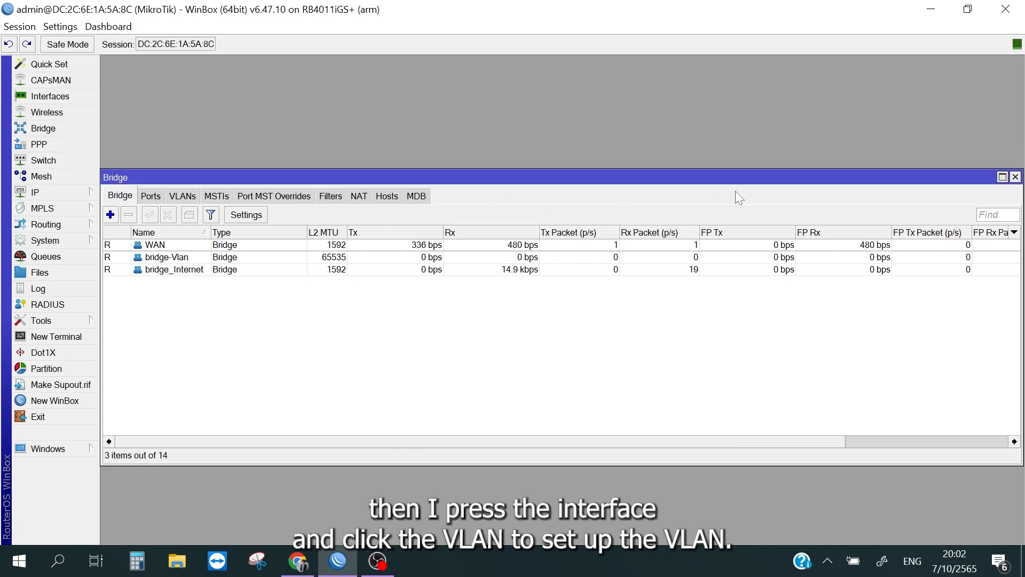
Step: Create a VLAN interface named vlan2 with VLAN ID 2 on the bridge-Vlan interface
{"action": "left_click", "coordinate": [53, 96]}
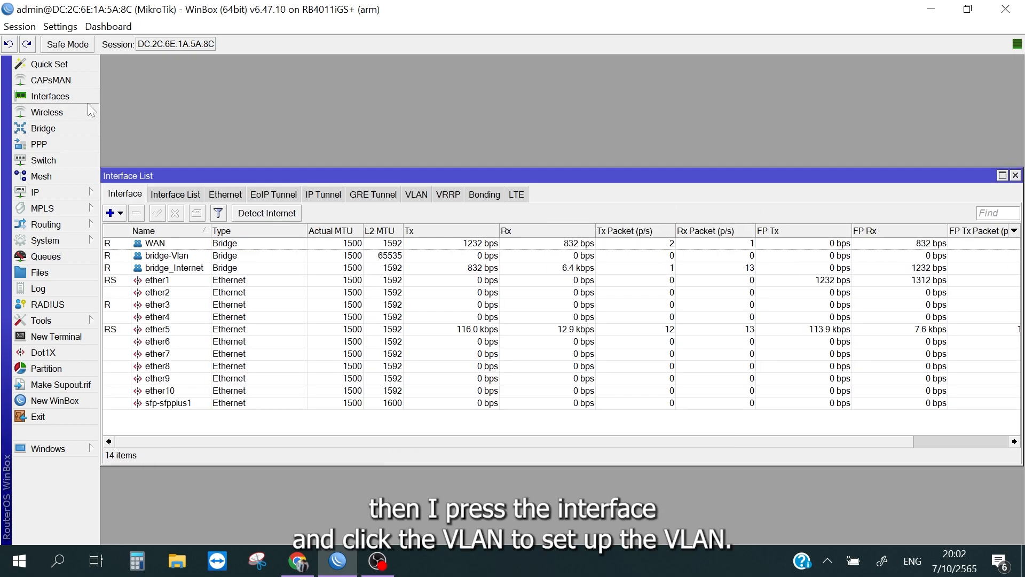
{"action": "left_click", "coordinate": [416, 194]}
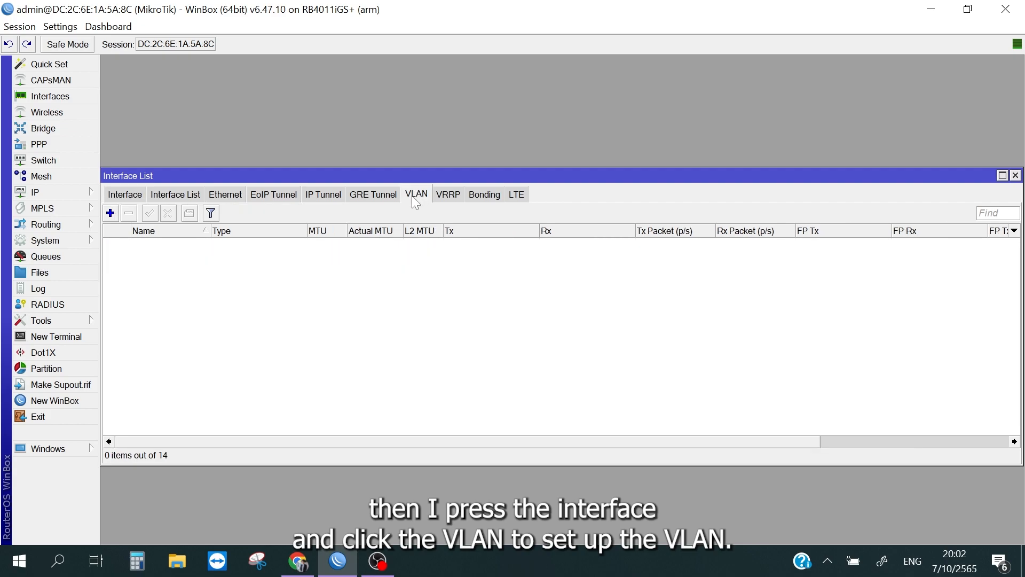
{"action": "left_click", "coordinate": [111, 213]}
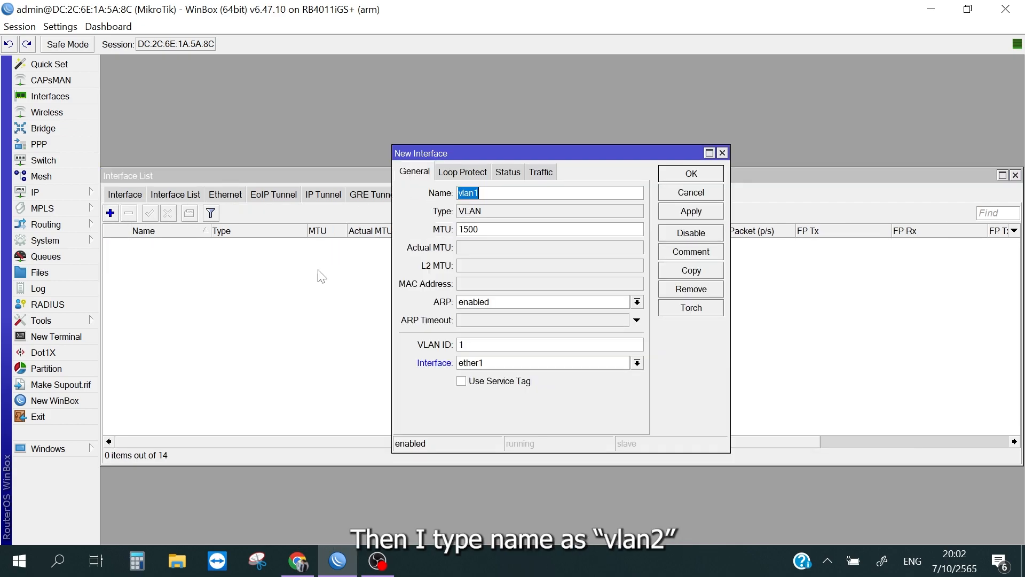
{"action": "left_click", "coordinate": [513, 194]}
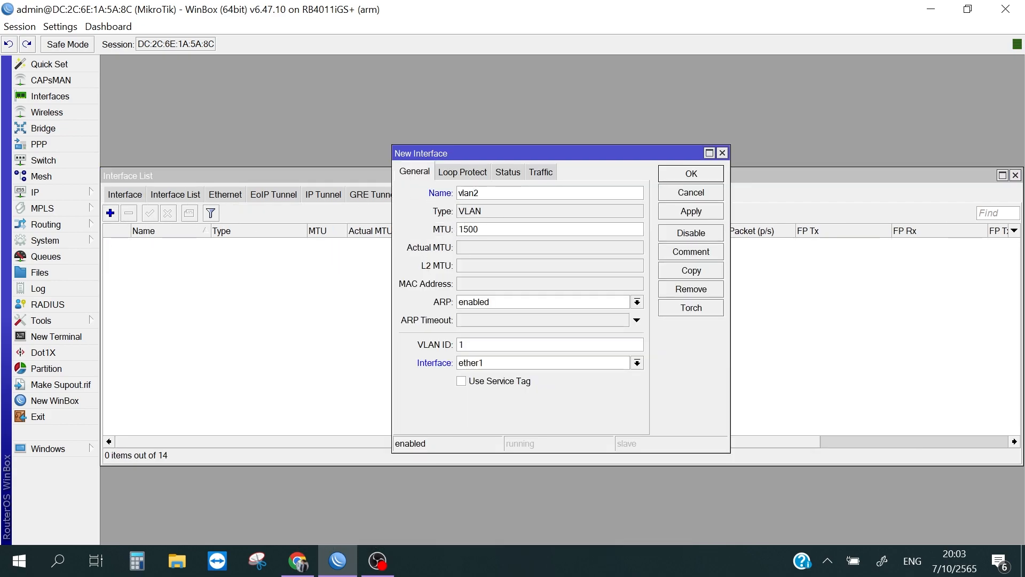
{"action": "left_click", "coordinate": [521, 346]}
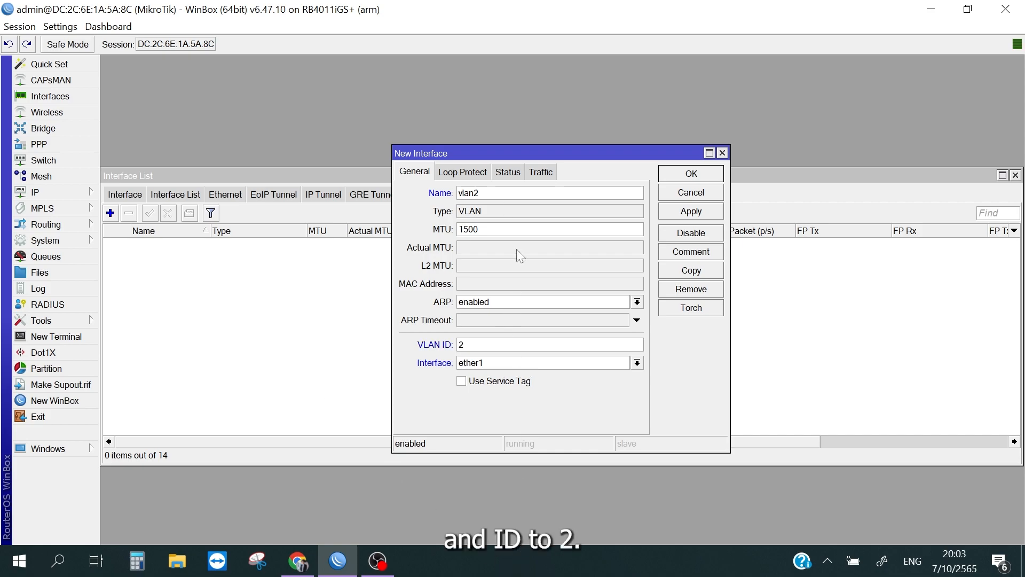
{"action": "type", "text": "2"}
{"action": "left_click", "coordinate": [491, 365]}
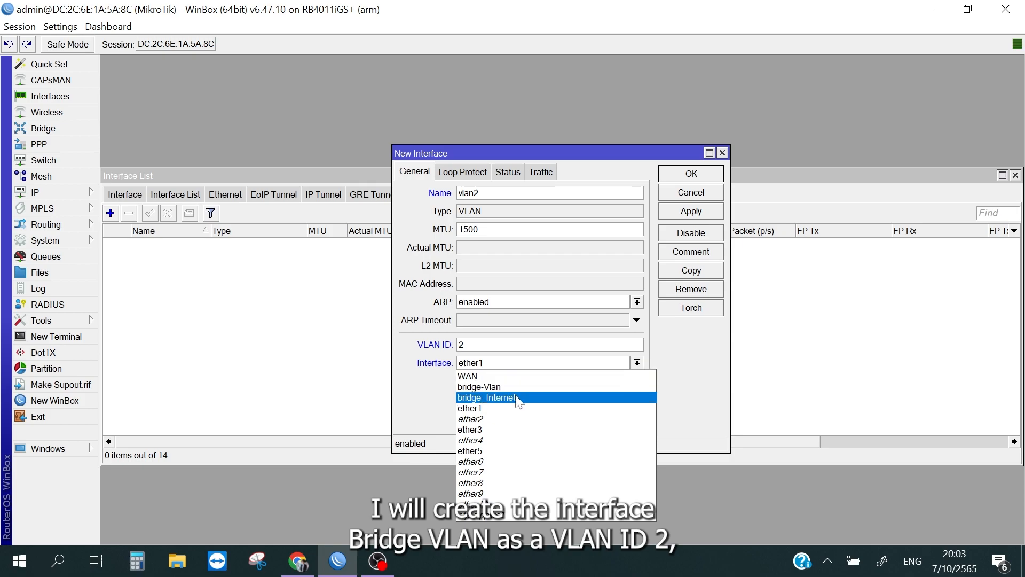
{"action": "left_click", "coordinate": [527, 387]}
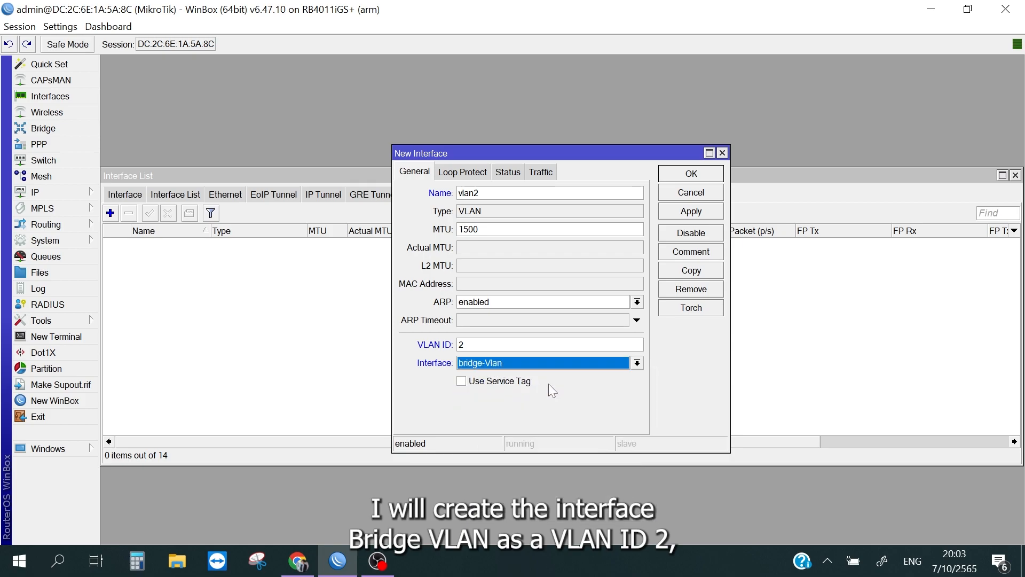
{"action": "left_click", "coordinate": [691, 211]}
{"action": "left_click", "coordinate": [692, 174]}
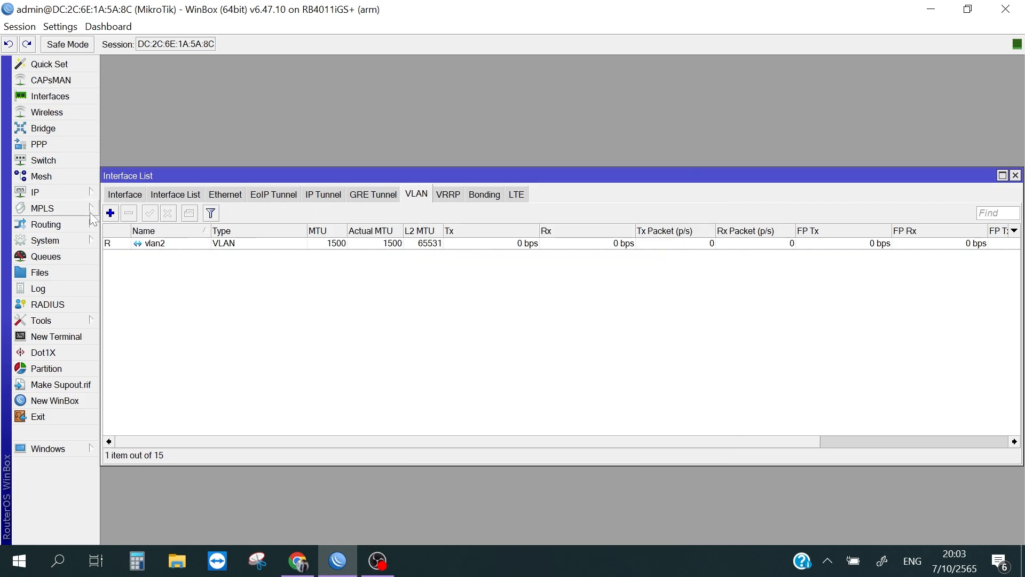
Step: Add a VLAN interface named vlan3 with VLAN ID 3 on bridge-Vlan
{"action": "left_click", "coordinate": [111, 213]}
{"action": "type", "text": "vlan3"}
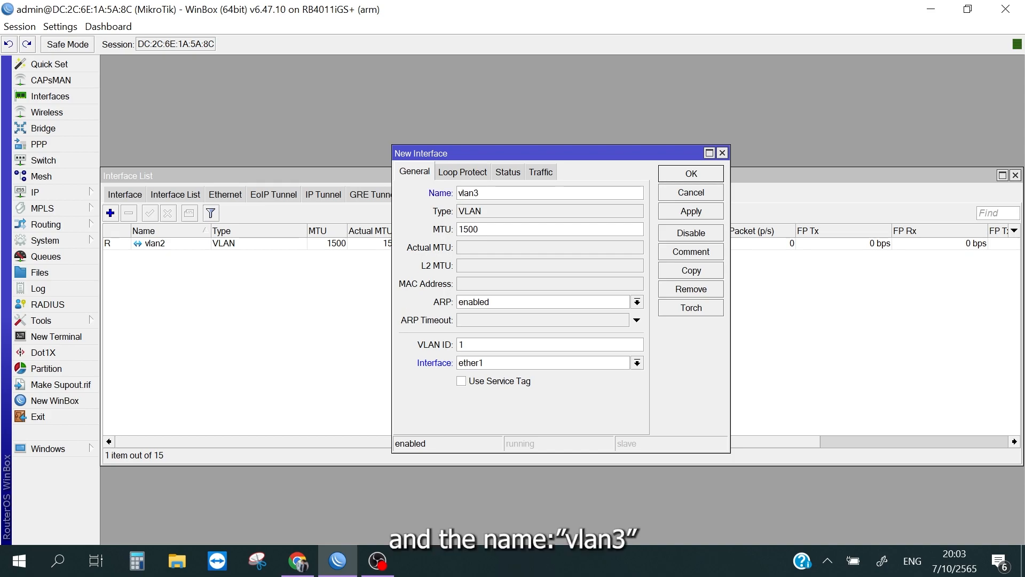
{"action": "left_click_drag", "start_coordinate": [471, 345], "coordinate": [418, 350]}
{"action": "type", "text": "3"}
{"action": "left_click", "coordinate": [523, 365]}
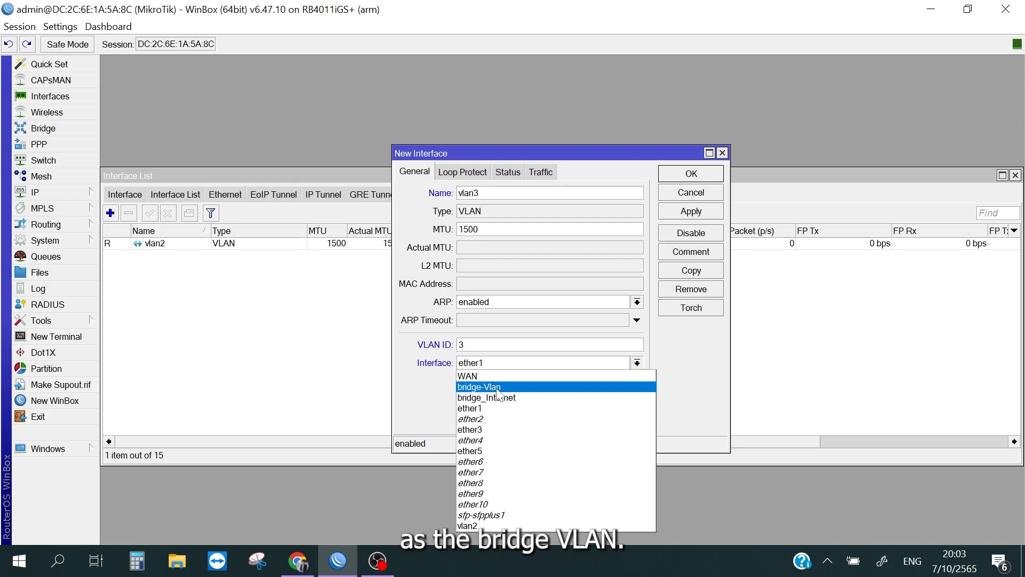
{"action": "left_click", "coordinate": [497, 387]}
{"action": "left_click", "coordinate": [694, 213]}
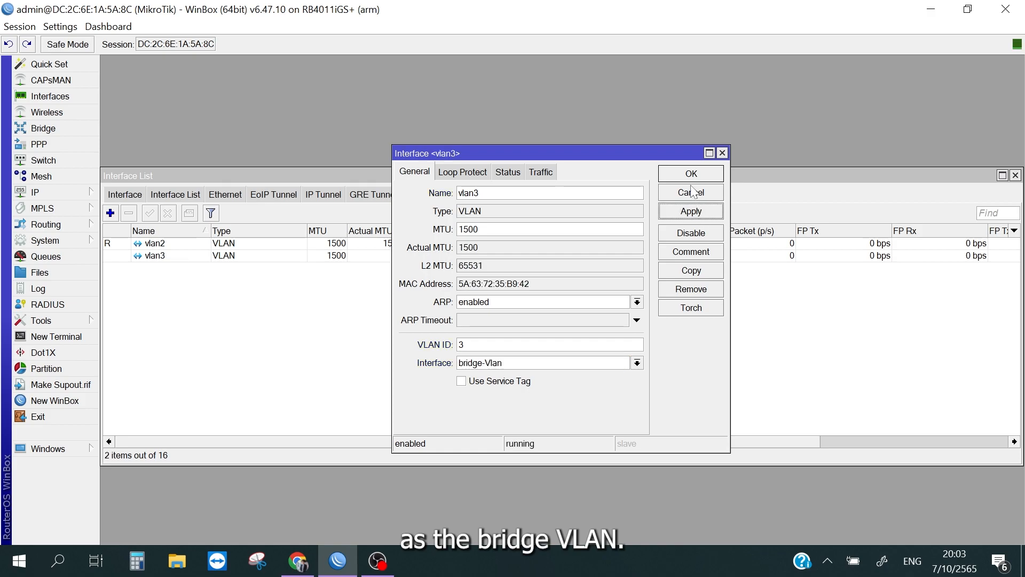
{"action": "left_click", "coordinate": [691, 188]}
Step: Review bridge-Vlan and its VLANs in the full interface list, and rename vlan2 as vlan2-data
{"action": "left_click", "coordinate": [128, 195]}
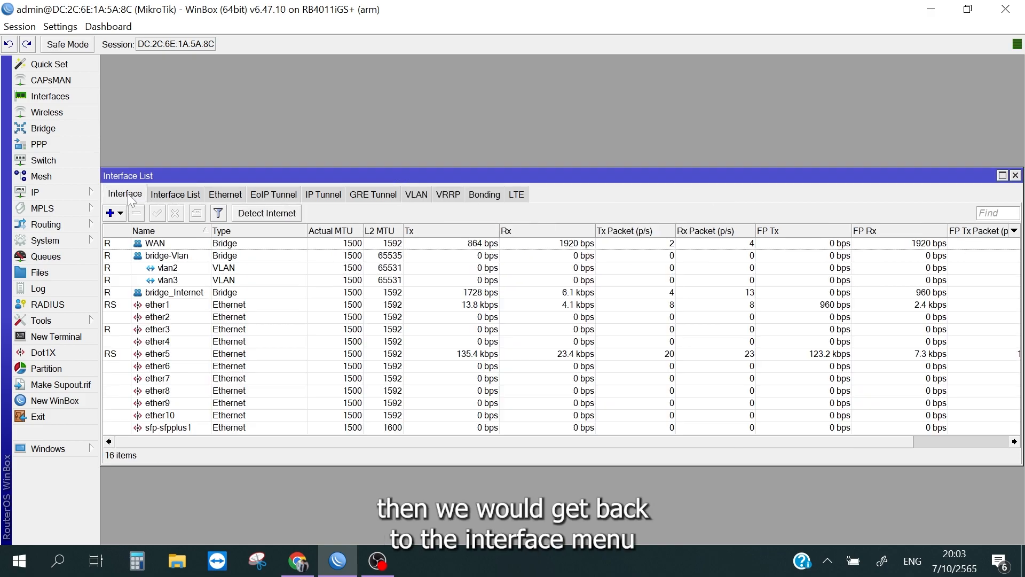
{"action": "left_click", "coordinate": [187, 256]}
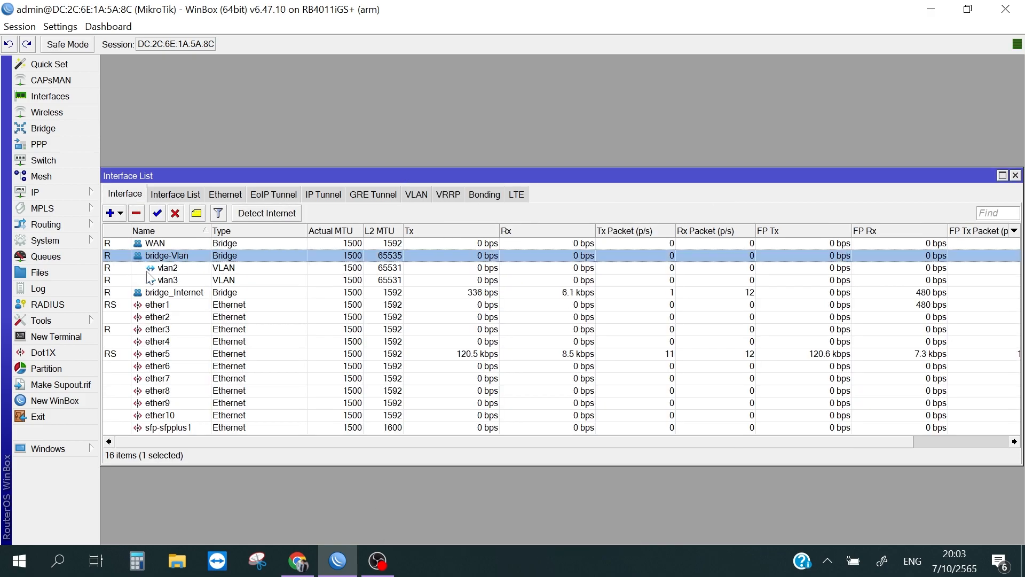
{"action": "left_click", "coordinate": [176, 271]}
{"action": "left_click", "coordinate": [194, 278]}
{"action": "left_click", "coordinate": [199, 273]}
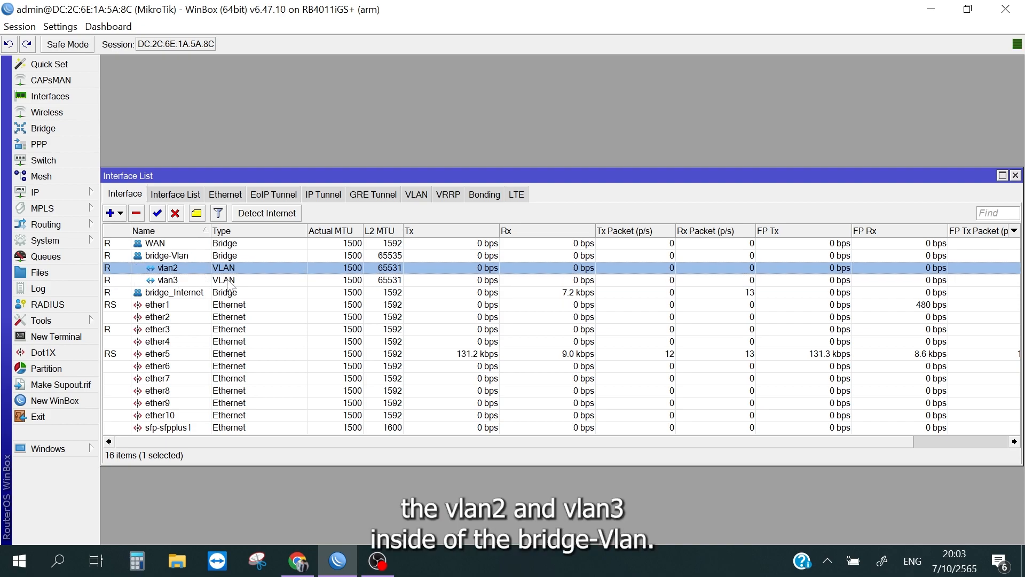
{"action": "left_click", "coordinate": [416, 196]}
{"action": "left_click", "coordinate": [303, 244]}
{"action": "double_click", "coordinate": [302, 244]}
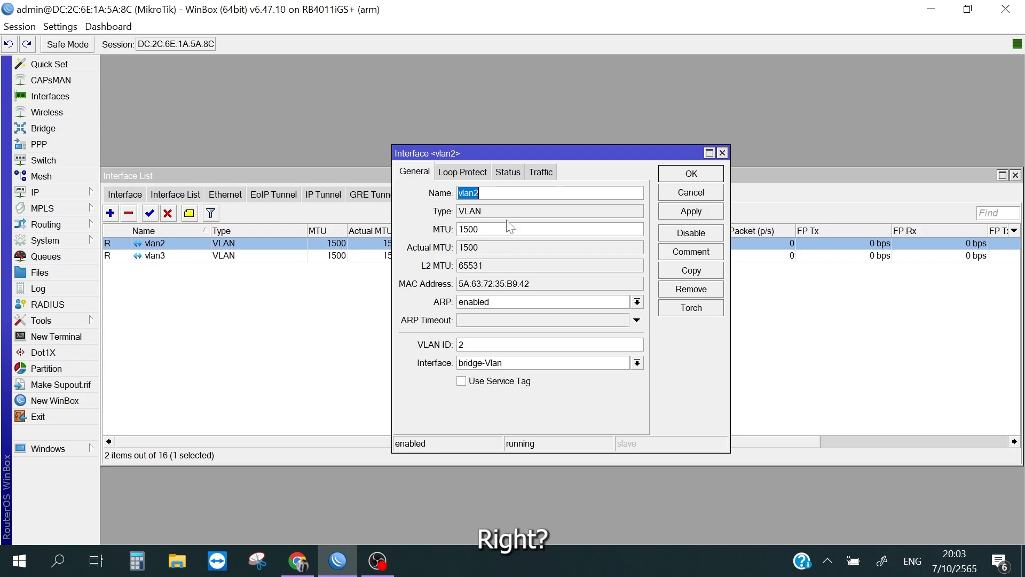
{"action": "key", "text": "End"}
{"action": "type", "text": "-data"}
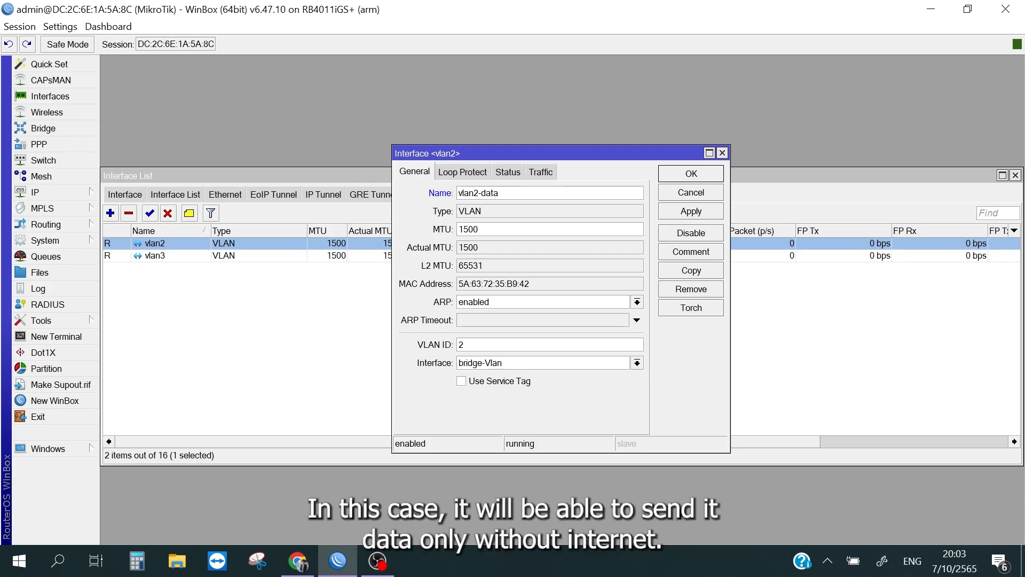
{"action": "left_click", "coordinate": [691, 211]}
{"action": "left_click", "coordinate": [691, 173]}
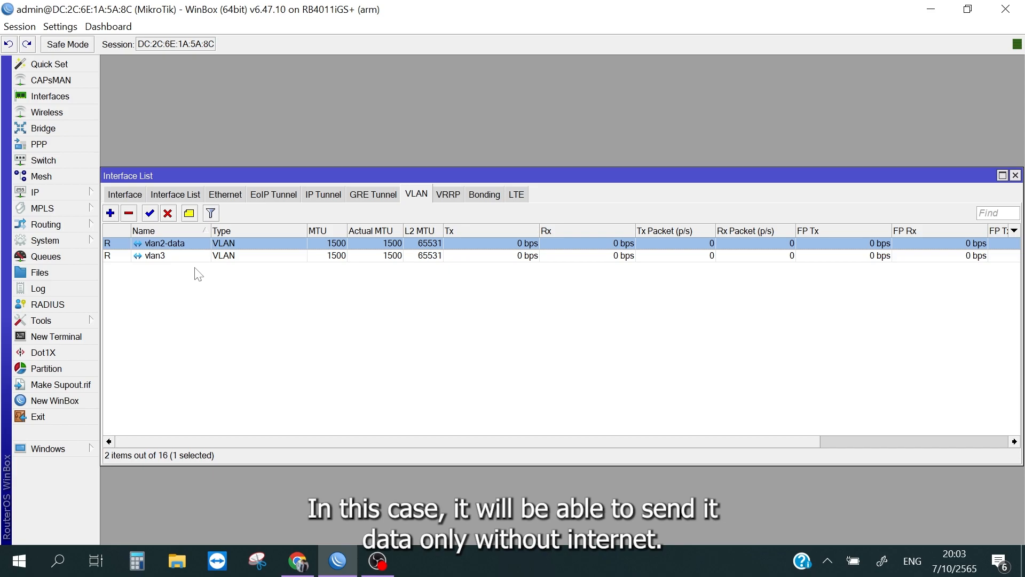
Step: Rename the vlan3 interface as vlan3-Internet and apply the change
{"action": "double_click", "coordinate": [241, 257]}
{"action": "left_click", "coordinate": [488, 192]}
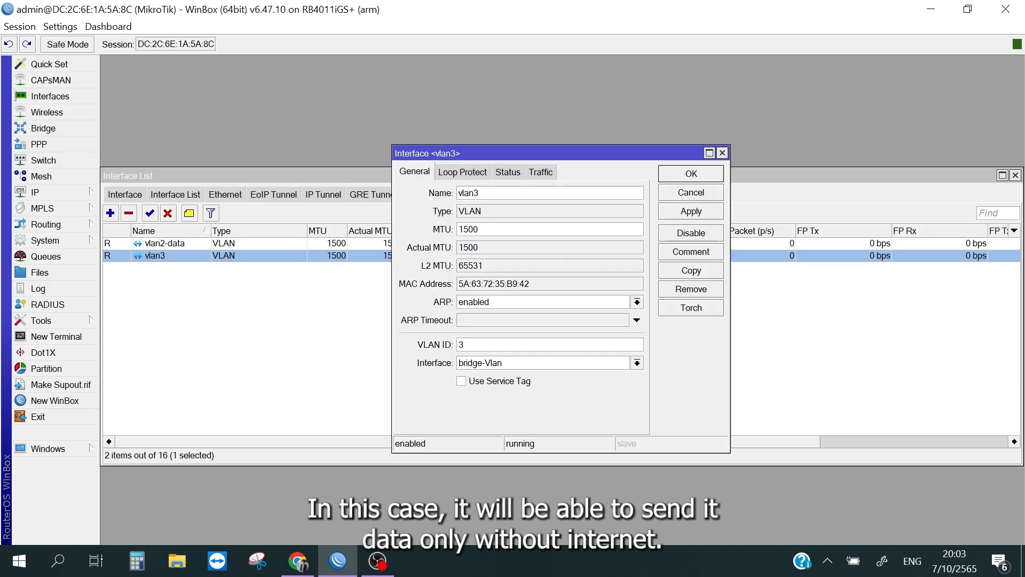
{"action": "type", "text": "-Internet"}
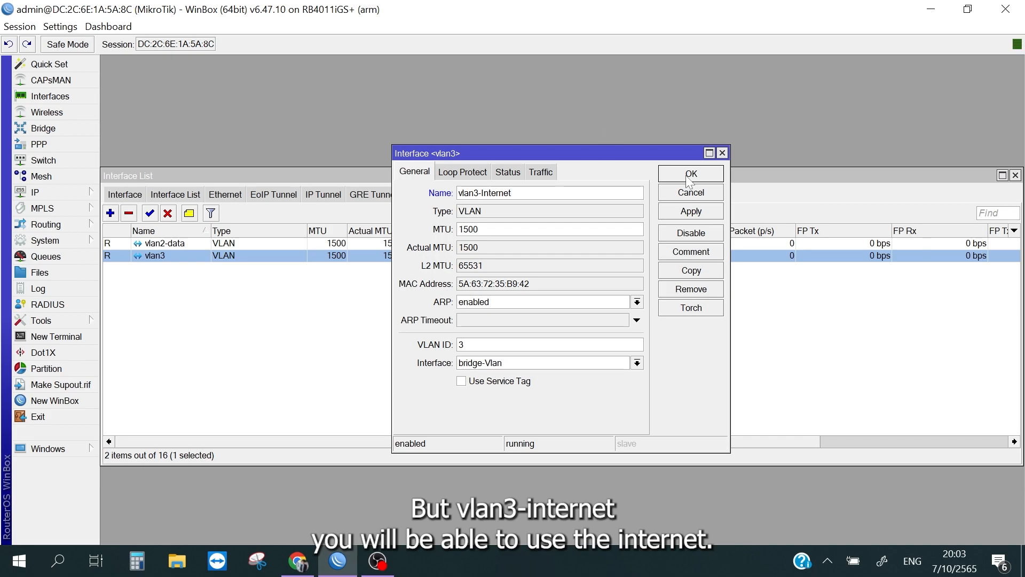
{"action": "left_click", "coordinate": [674, 212]}
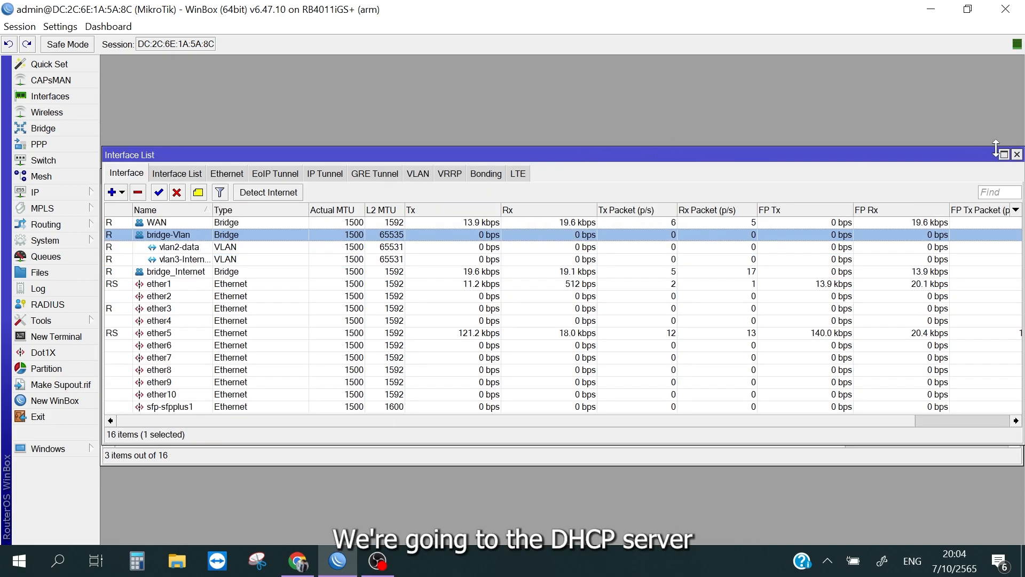
Step: Add the IP address 192.168.20.1/24 to the vlan2-data interface in the router's address list
{"action": "left_click", "coordinate": [1017, 155]}
{"action": "left_click", "coordinate": [1015, 177]}
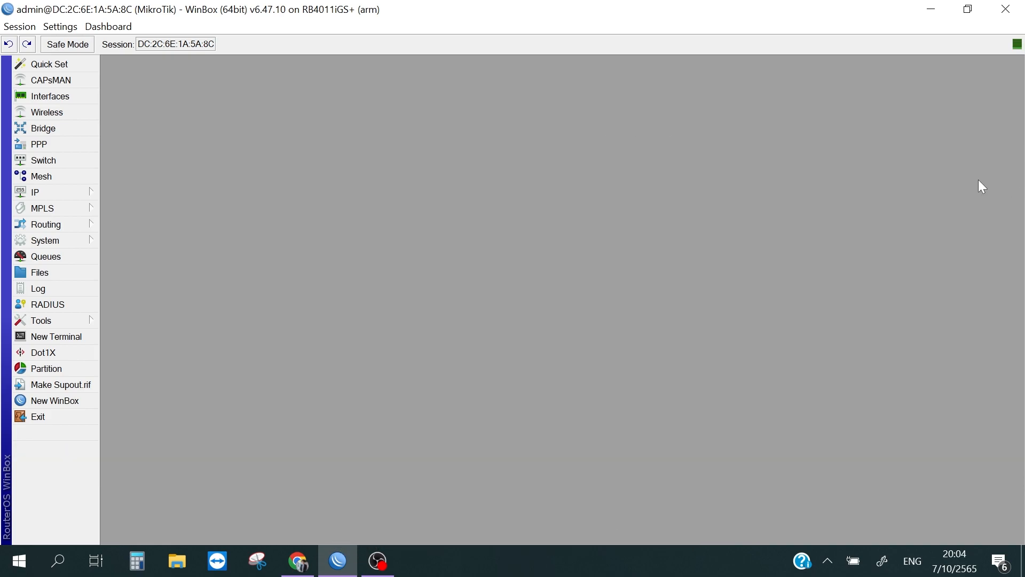
{"action": "left_click", "coordinate": [65, 188]}
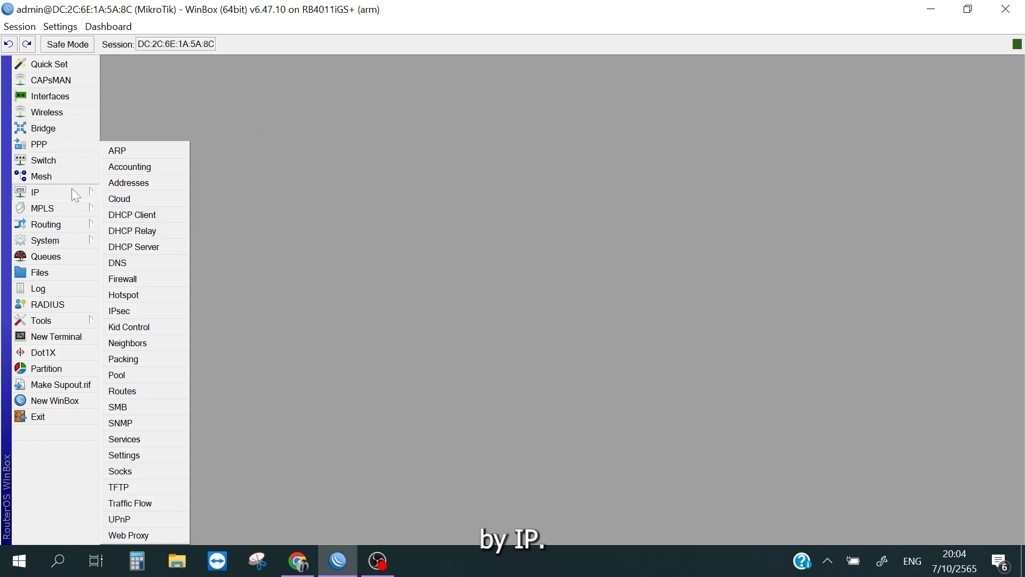
{"action": "left_click", "coordinate": [139, 185]}
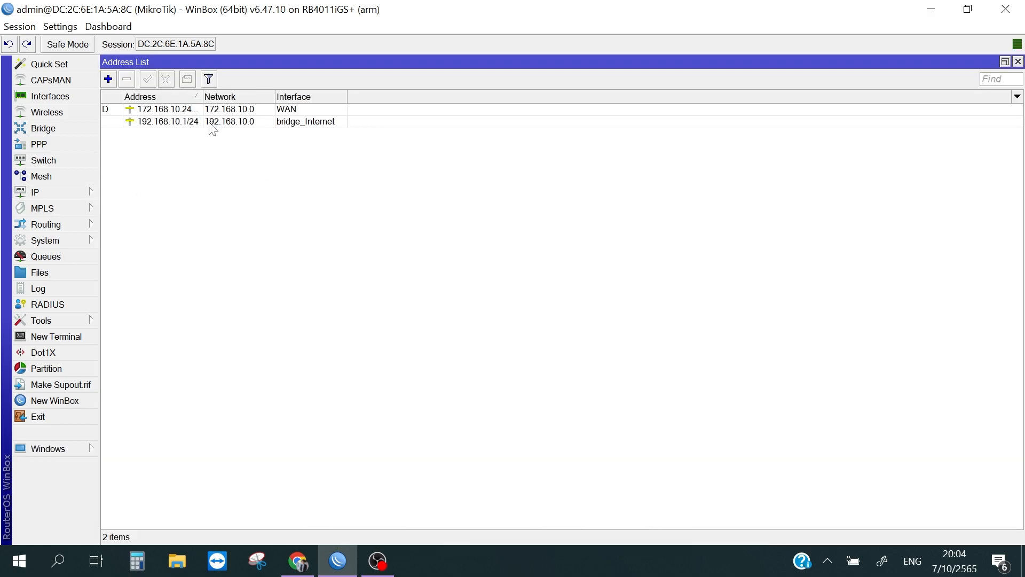
{"action": "left_click", "coordinate": [111, 79]}
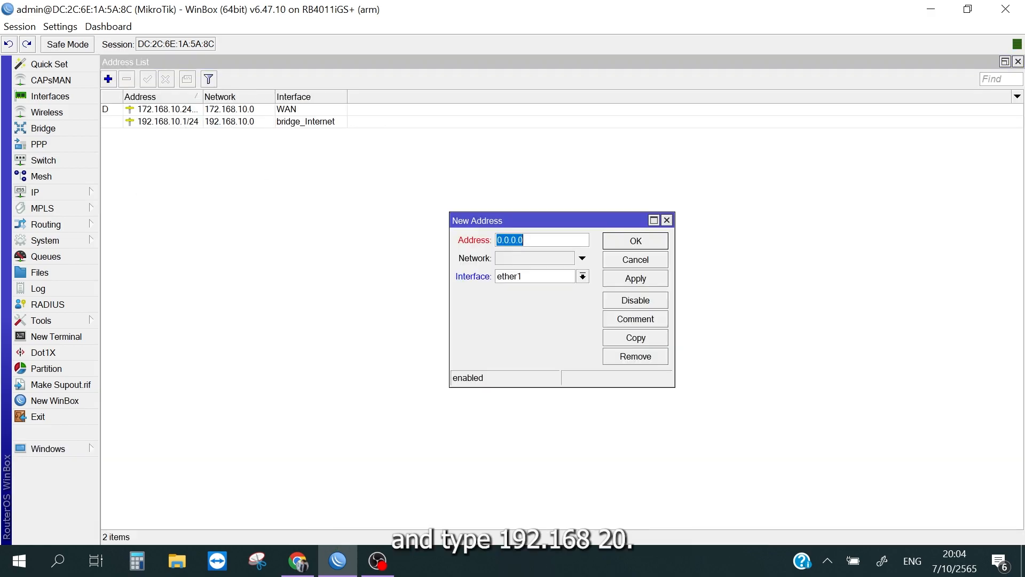
{"action": "type", "text": "192.168"}
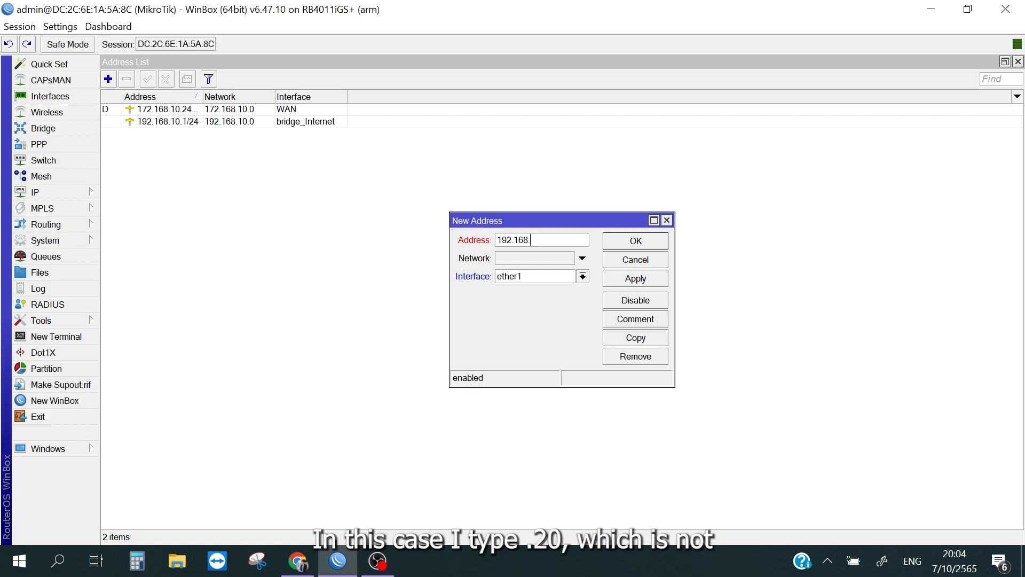
{"action": "type", "text": "."}
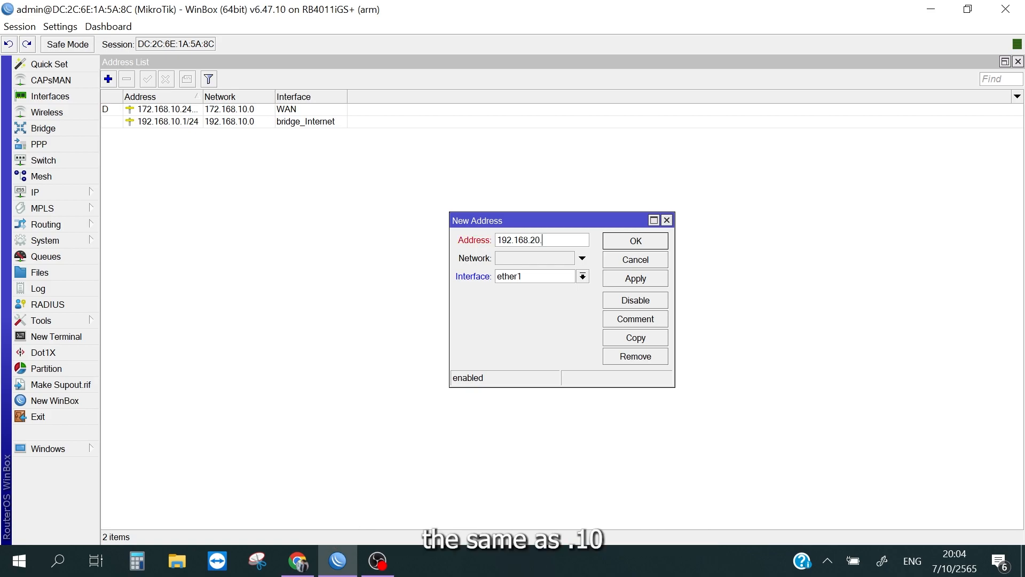
{"action": "type", "text": "1/24"}
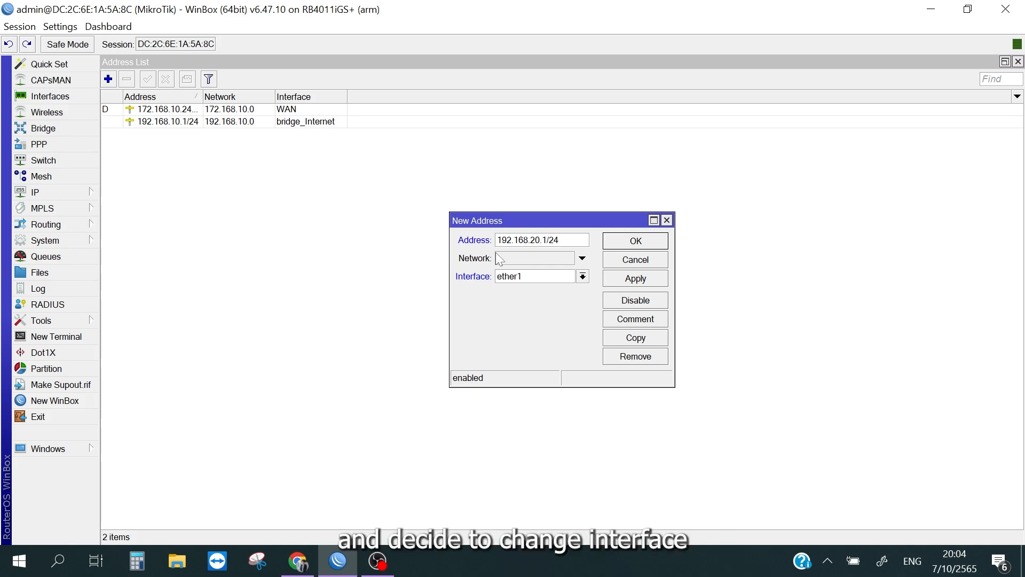
{"action": "left_click", "coordinate": [582, 276]}
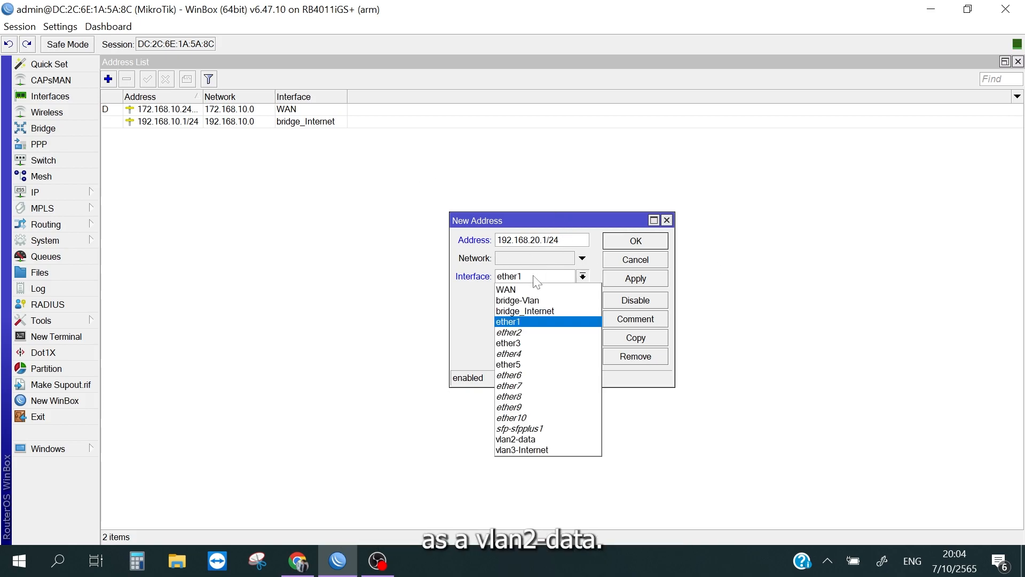
{"action": "left_click", "coordinate": [534, 434]}
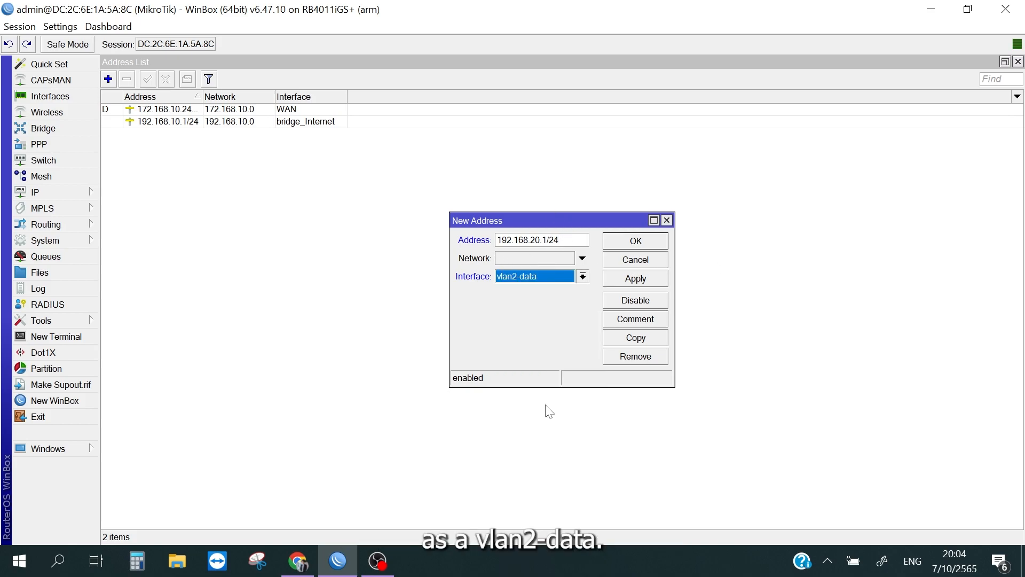
{"action": "left_click", "coordinate": [618, 278]}
{"action": "left_click", "coordinate": [638, 240]}
Step: Add the IP address 192.168.30.1/24 to the vlan3-Internet interface and close the address list
{"action": "left_click", "coordinate": [108, 79]}
{"action": "type", "text": "192."}
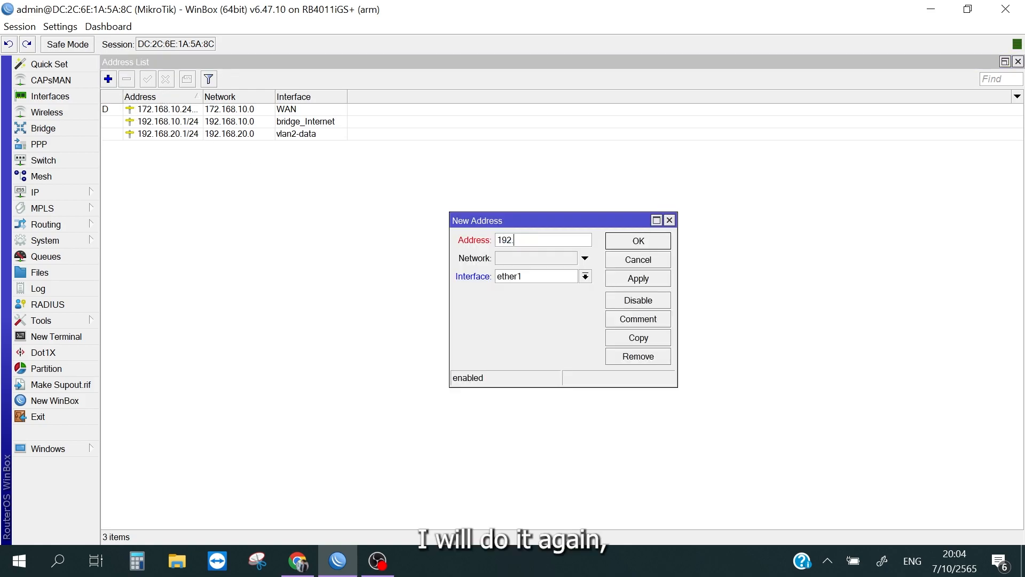
{"action": "type", "text": "168.30.1/24"}
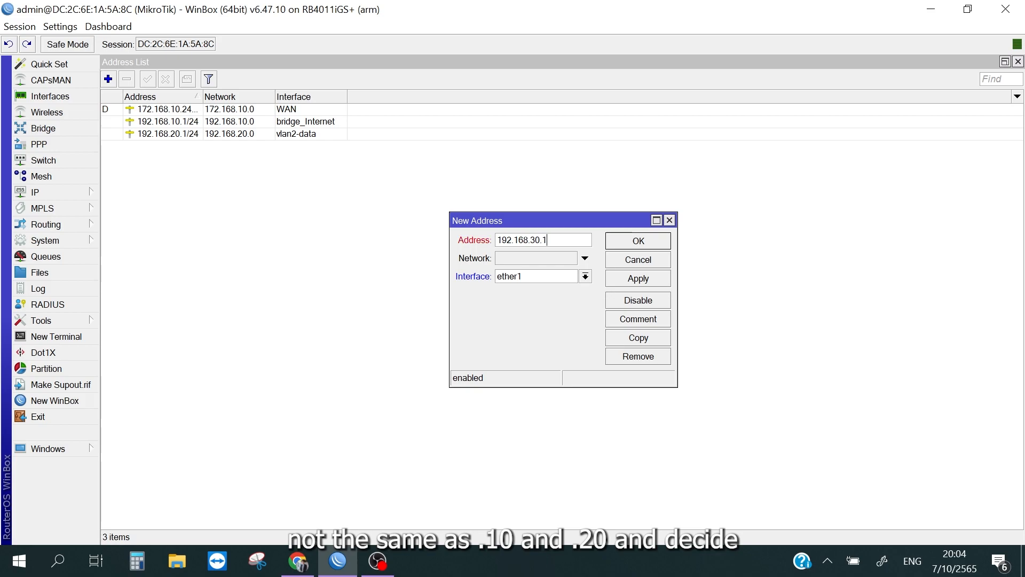
{"action": "left_click", "coordinate": [534, 276]}
{"action": "left_click", "coordinate": [534, 449]}
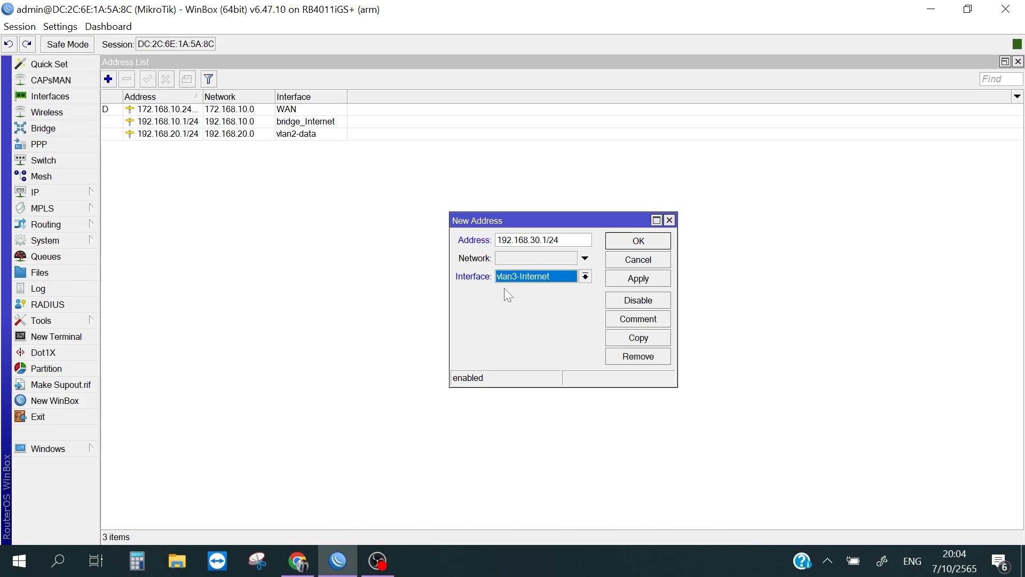
{"action": "left_click", "coordinate": [638, 278]}
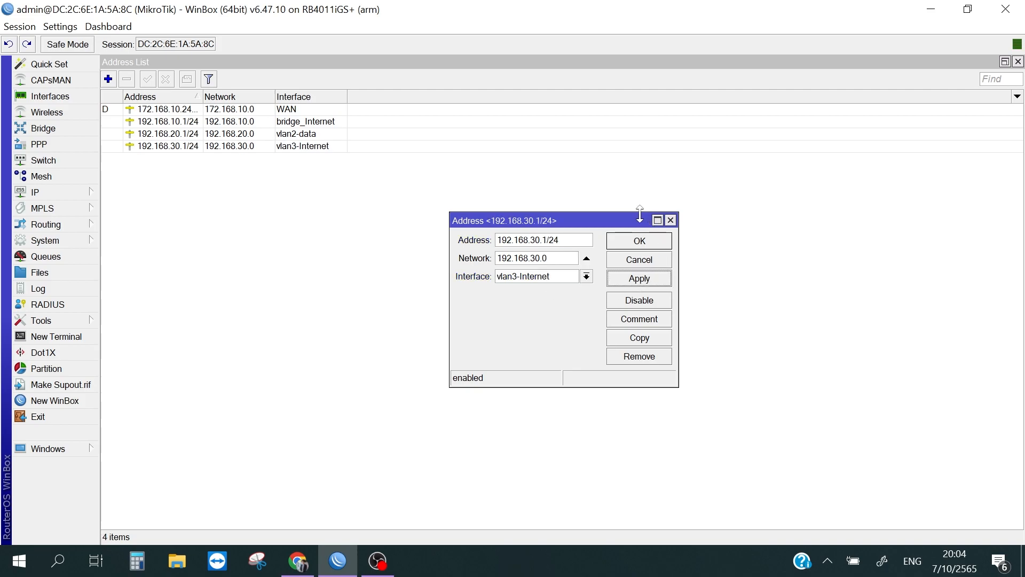
{"action": "left_click", "coordinate": [629, 241]}
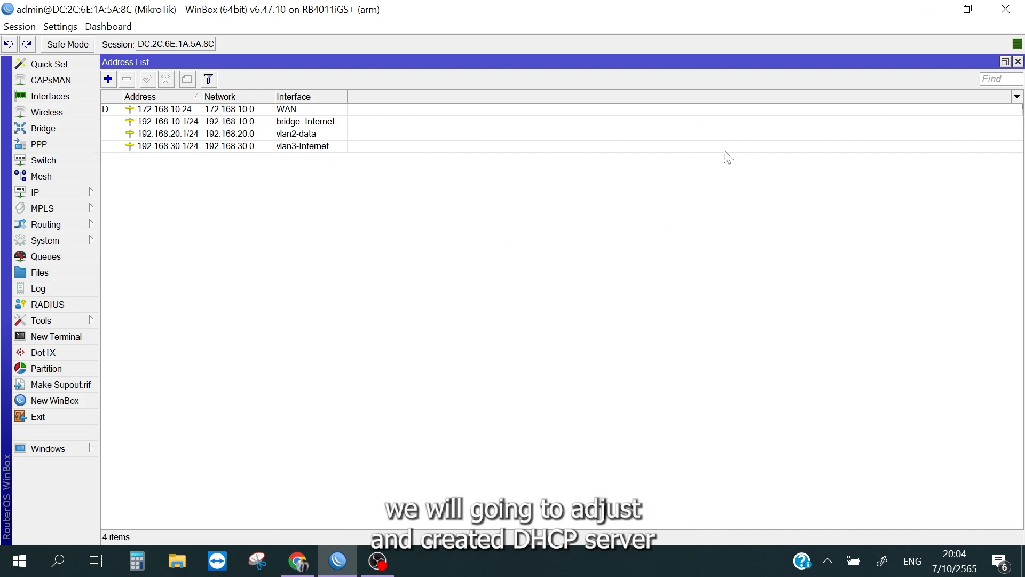
{"action": "left_click", "coordinate": [1018, 61]}
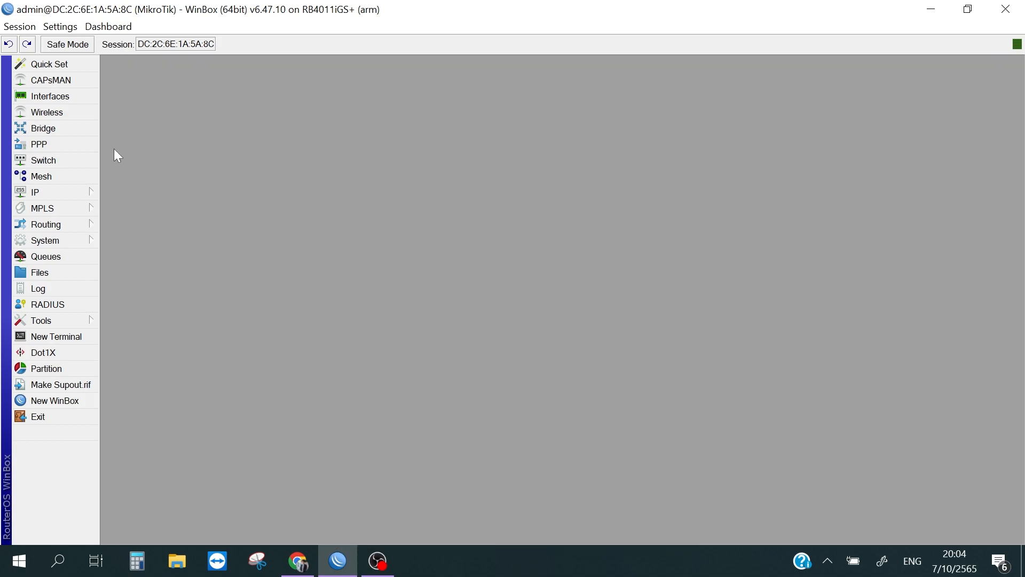
Step: Start the DHCP server setup on vlan2-data, accepting the 192.168.20.0/24 address space and the proposed gateway and address pool
{"action": "left_click", "coordinate": [74, 191]}
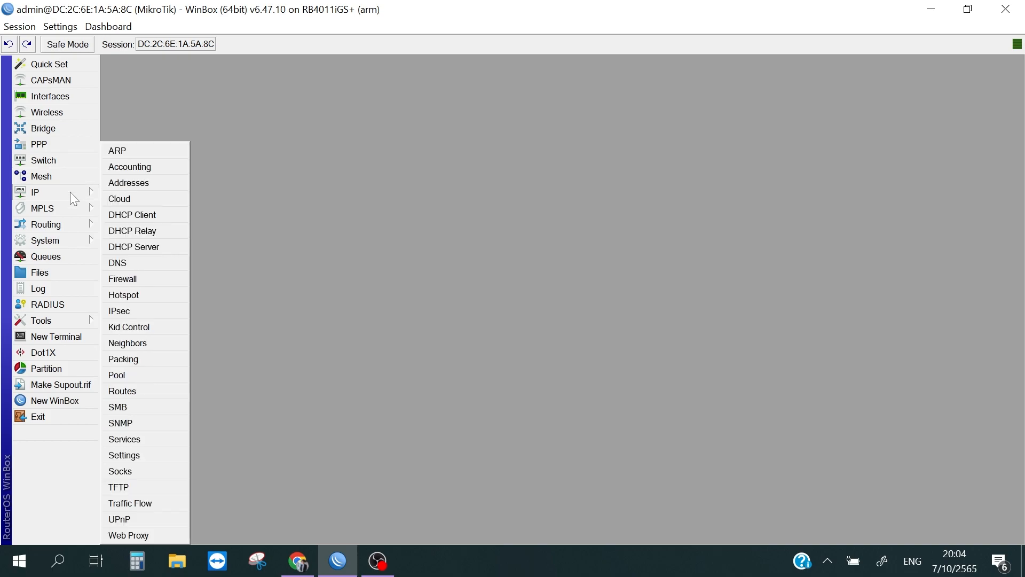
{"action": "left_click", "coordinate": [167, 244]}
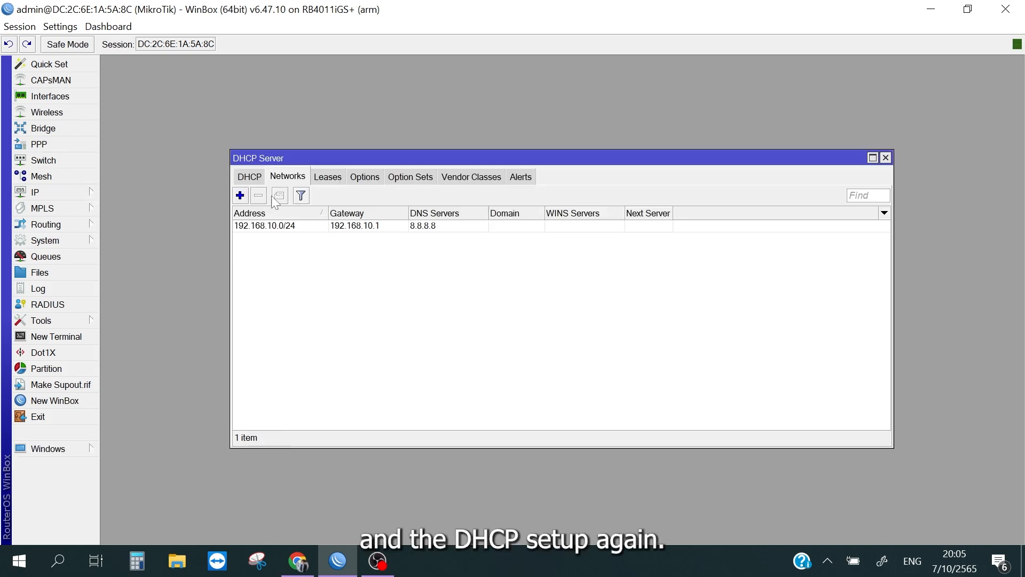
{"action": "left_click", "coordinate": [246, 182]}
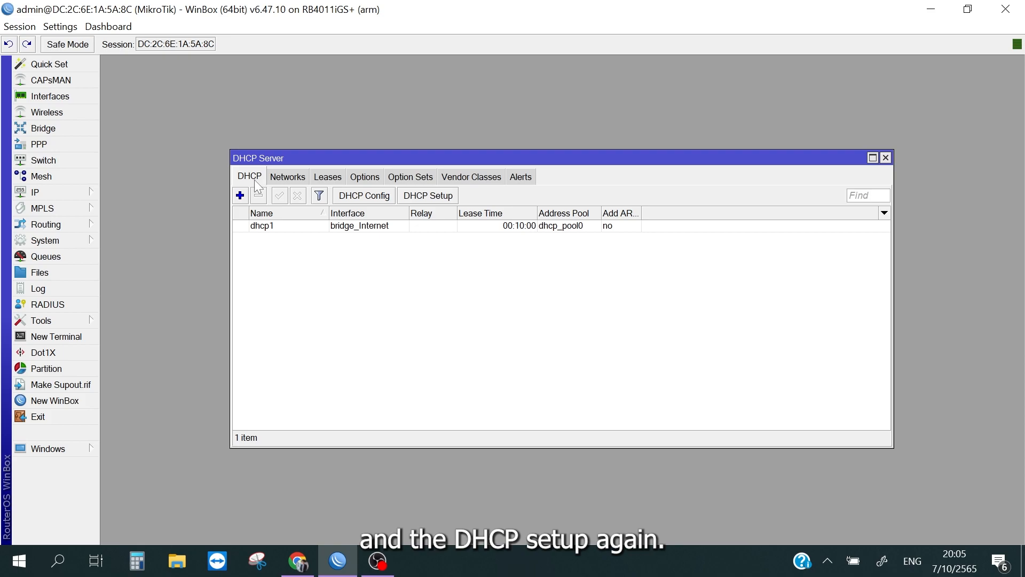
{"action": "left_click", "coordinate": [427, 196]}
{"action": "left_click", "coordinate": [582, 296]}
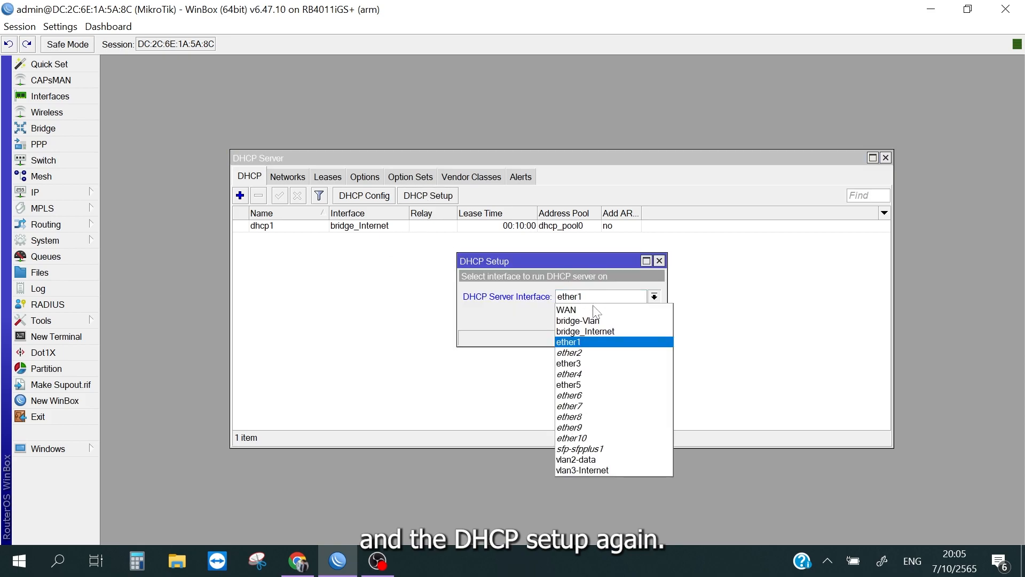
{"action": "left_click", "coordinate": [620, 466]}
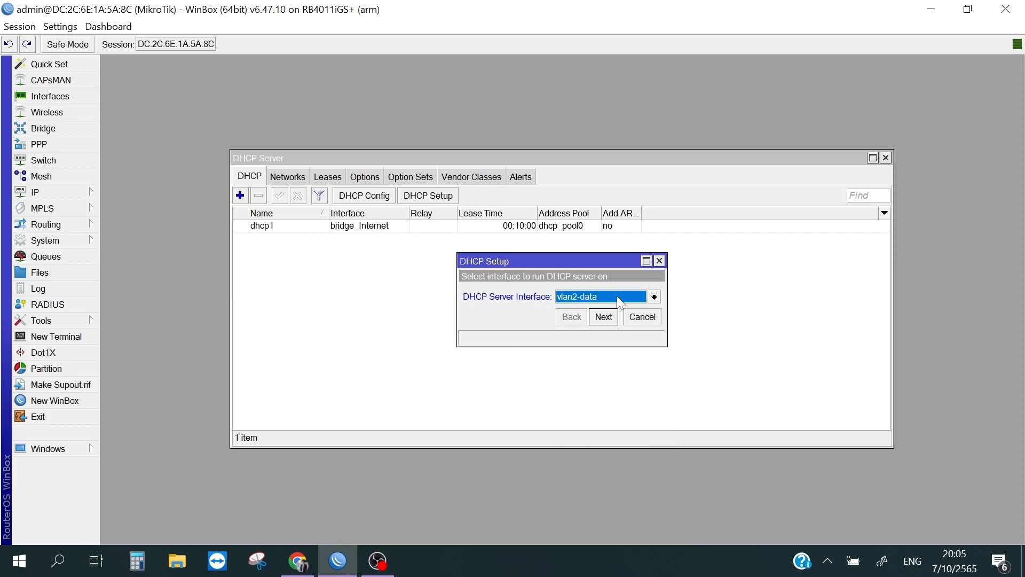
{"action": "left_click", "coordinate": [603, 316]}
{"action": "left_click", "coordinate": [604, 316]}
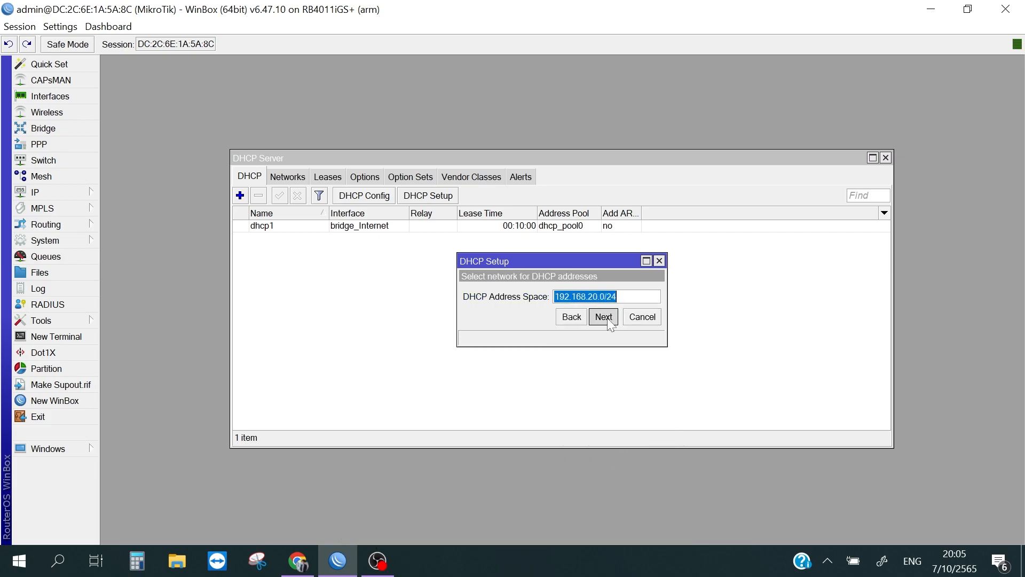
{"action": "left_click", "coordinate": [604, 317]}
{"action": "left_click", "coordinate": [603, 316]}
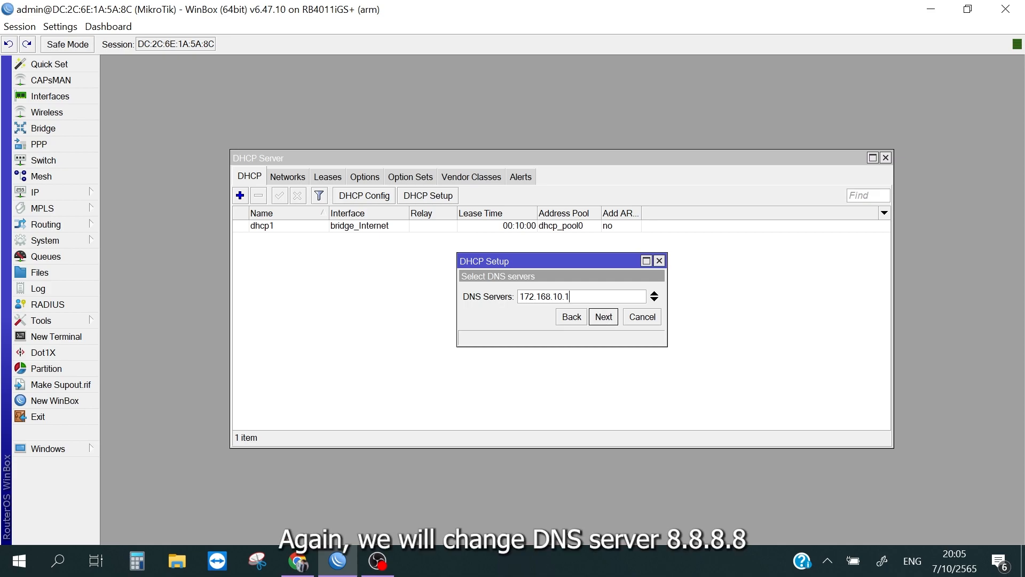
Step: Set the DNS server to 8.8.8.8 and complete the vlan2-data DHCP setup with the proposed lease time
{"action": "key", "text": "ctrl+a"}
{"action": "type", "text": "8.8.8.8"}
{"action": "left_click", "coordinate": [604, 317]}
{"action": "left_click", "coordinate": [604, 317]}
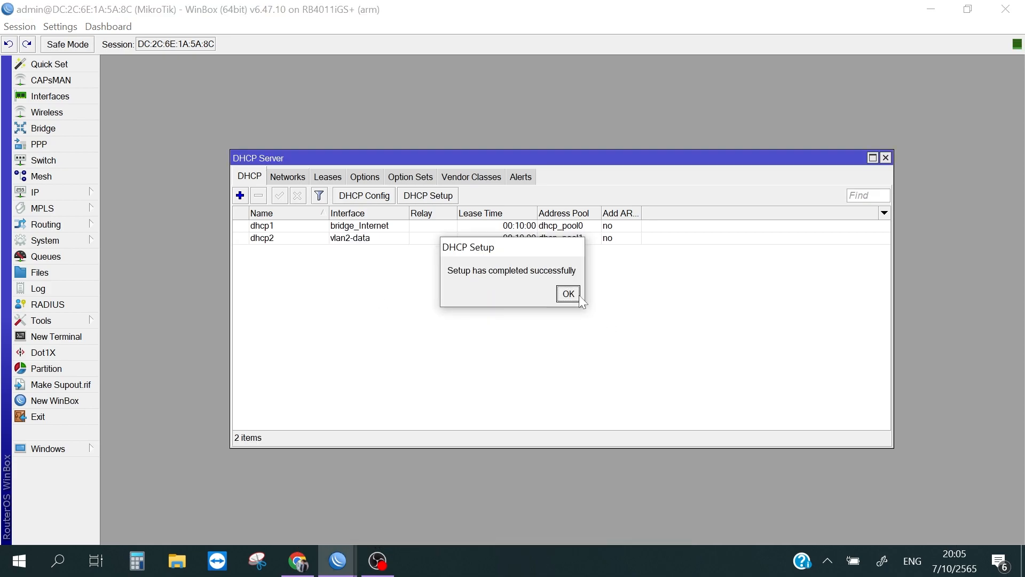
{"action": "left_click", "coordinate": [568, 293]}
Step: Run the DHCP server setup on vlan3-Internet, giving out addresses up to 192.168.30.254 and accepting the proposed settings
{"action": "left_click", "coordinate": [240, 196]}
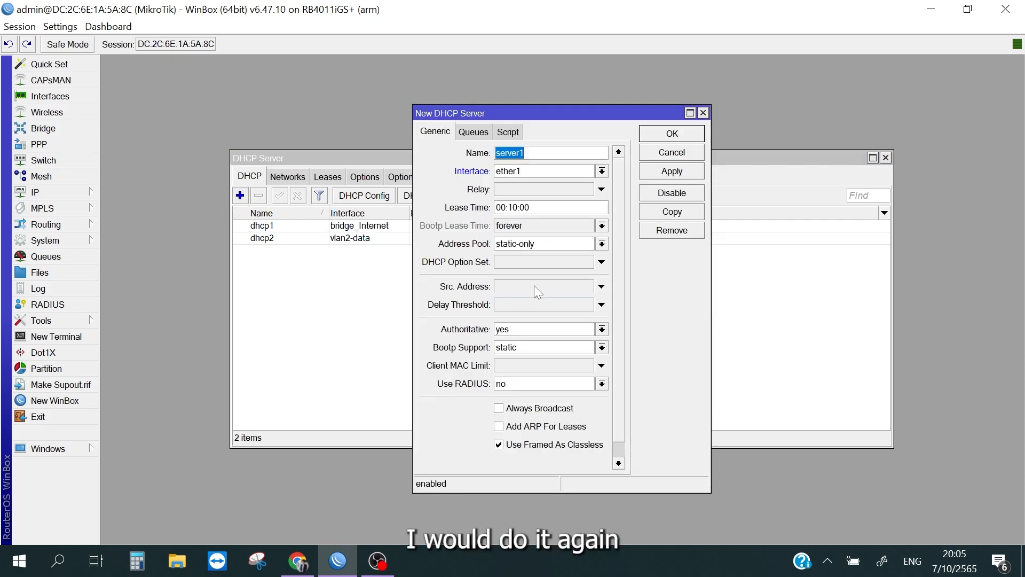
{"action": "left_click", "coordinate": [703, 112]}
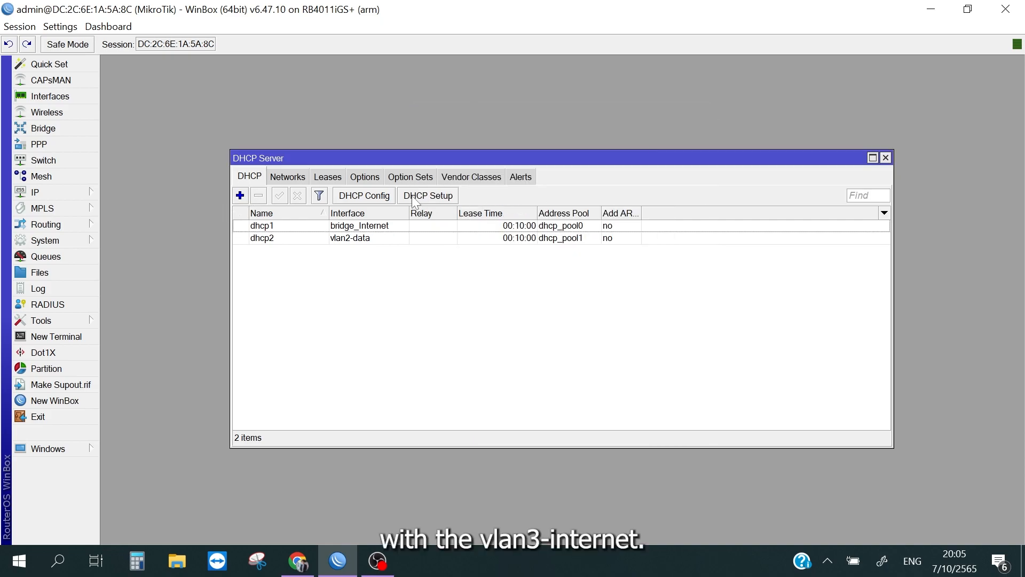
{"action": "left_click", "coordinate": [422, 195]}
{"action": "left_click", "coordinate": [590, 298]}
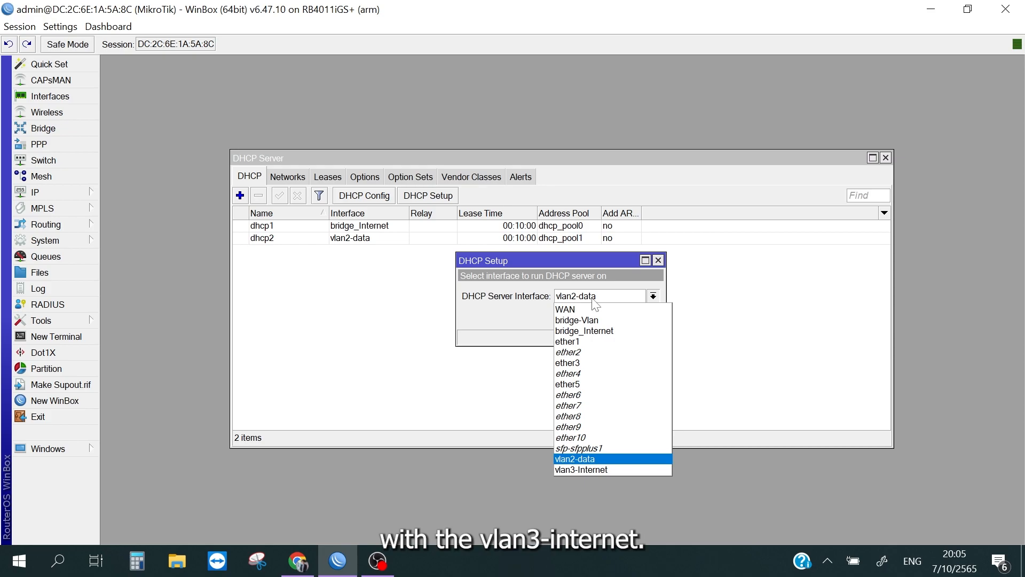
{"action": "left_click", "coordinate": [581, 469]}
{"action": "left_click", "coordinate": [598, 318]}
{"action": "left_click", "coordinate": [598, 318]}
{"action": "left_click", "coordinate": [598, 318]}
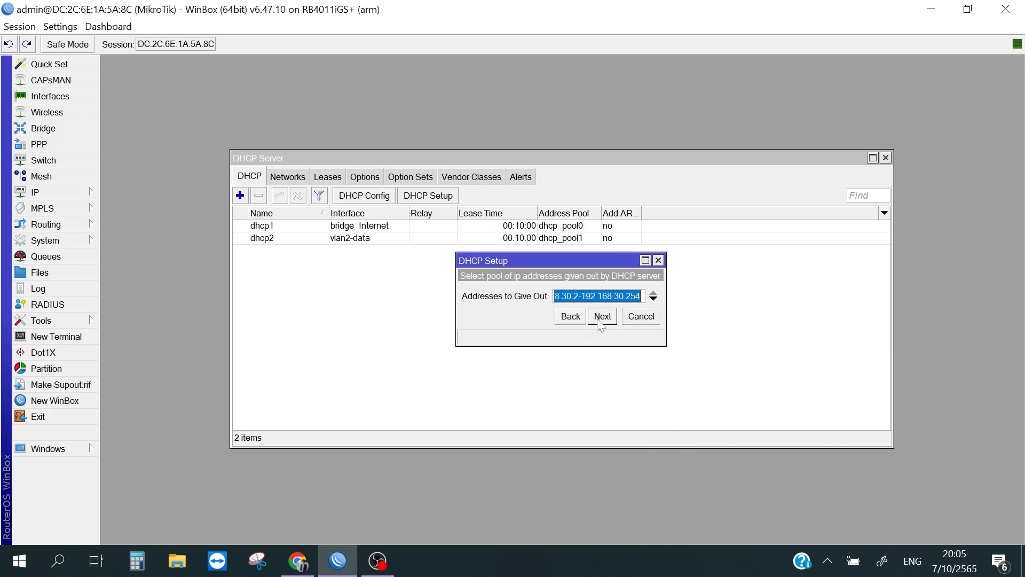
{"action": "left_click", "coordinate": [598, 318]}
{"action": "left_click", "coordinate": [598, 318]}
{"action": "left_click", "coordinate": [598, 319]}
Step: Check the vlan3-Internet DHCP server's settings, and review the vlan3-Internet entry in the IP address list
{"action": "double_click", "coordinate": [315, 220]}
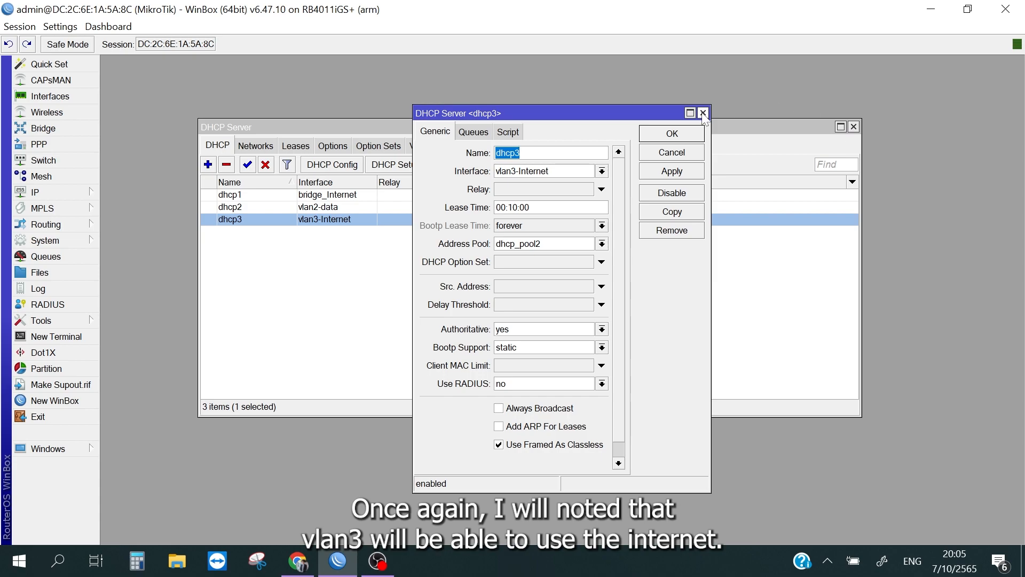
{"action": "left_click", "coordinate": [703, 113]}
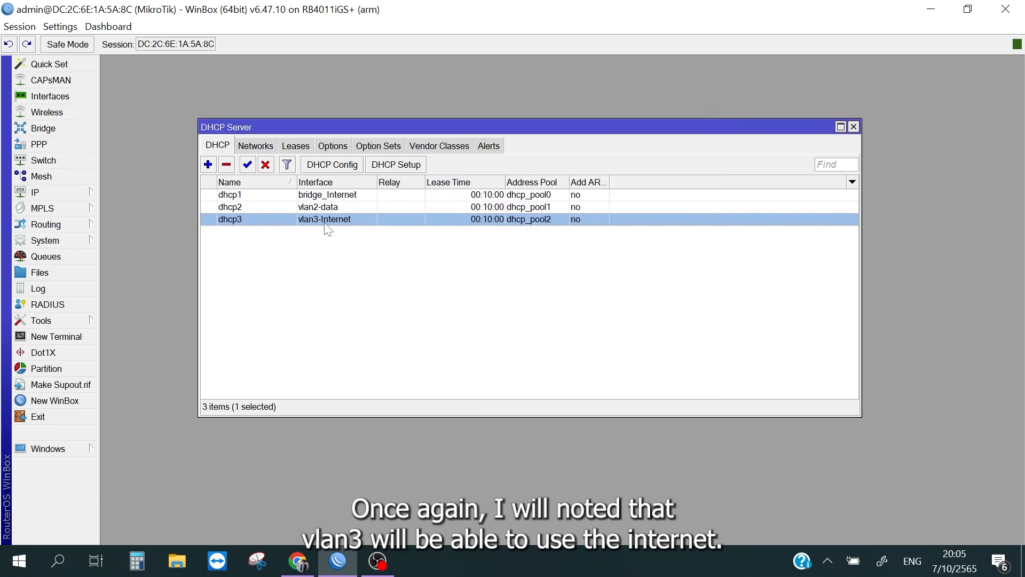
{"action": "left_click", "coordinate": [854, 127]}
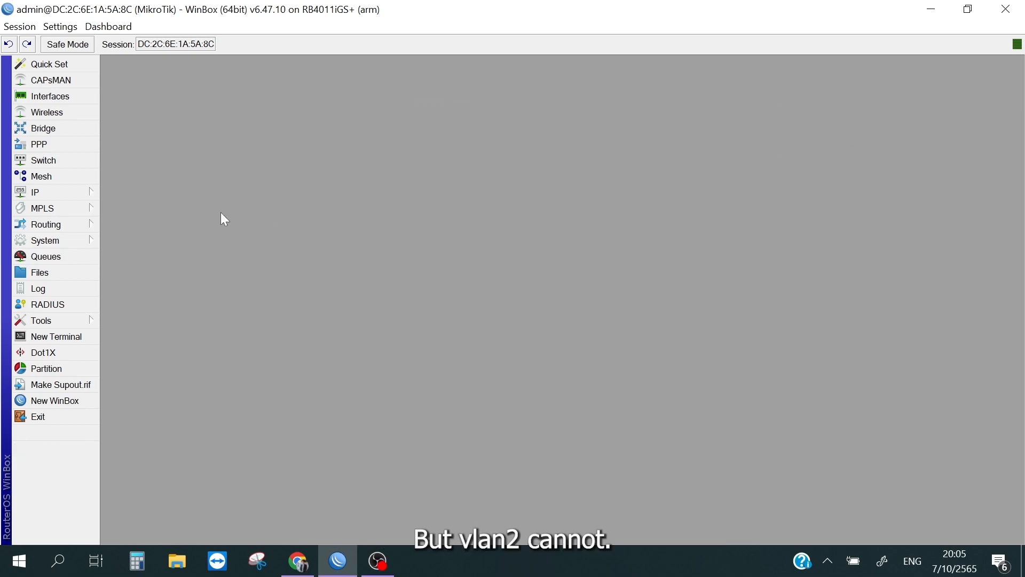
{"action": "left_click", "coordinate": [70, 194]}
{"action": "left_click", "coordinate": [66, 190]}
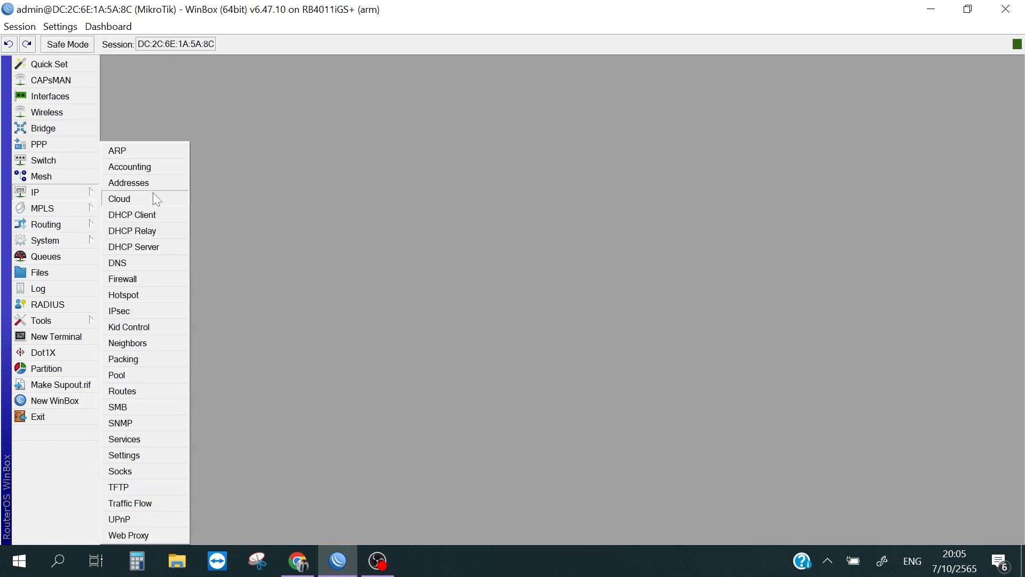
{"action": "left_click", "coordinate": [157, 182]}
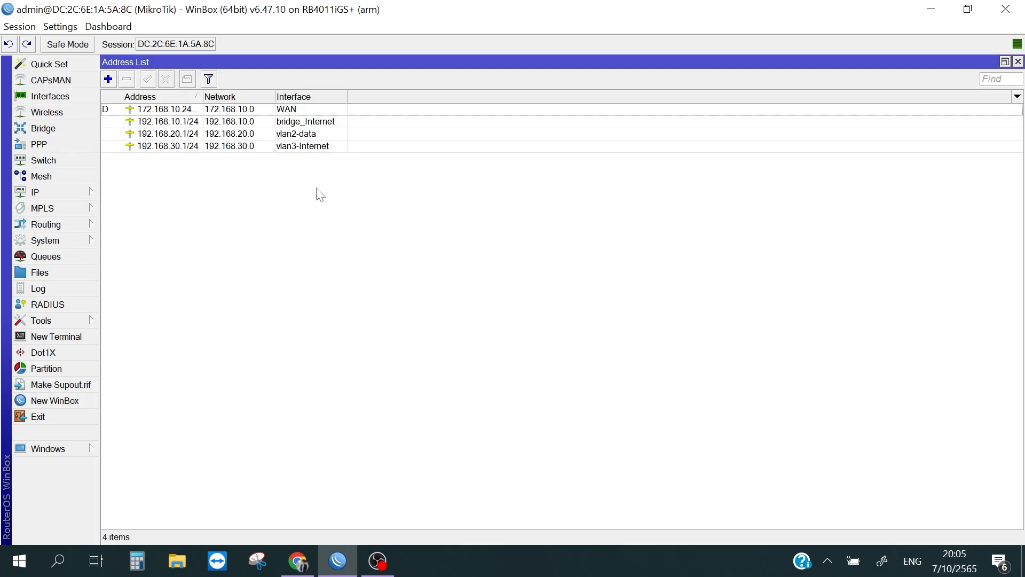
{"action": "left_click", "coordinate": [296, 148]}
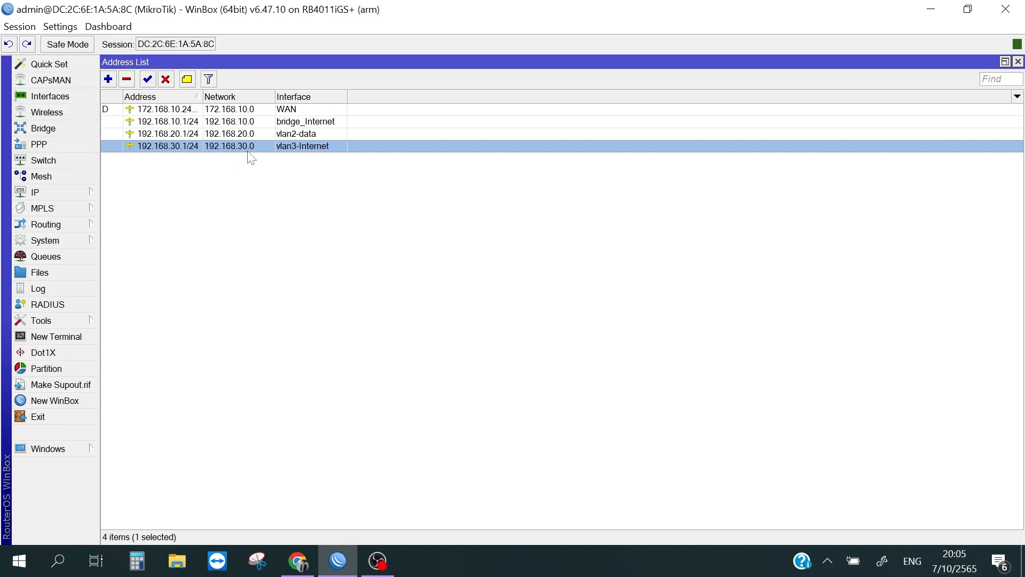
{"action": "left_click", "coordinate": [276, 273]}
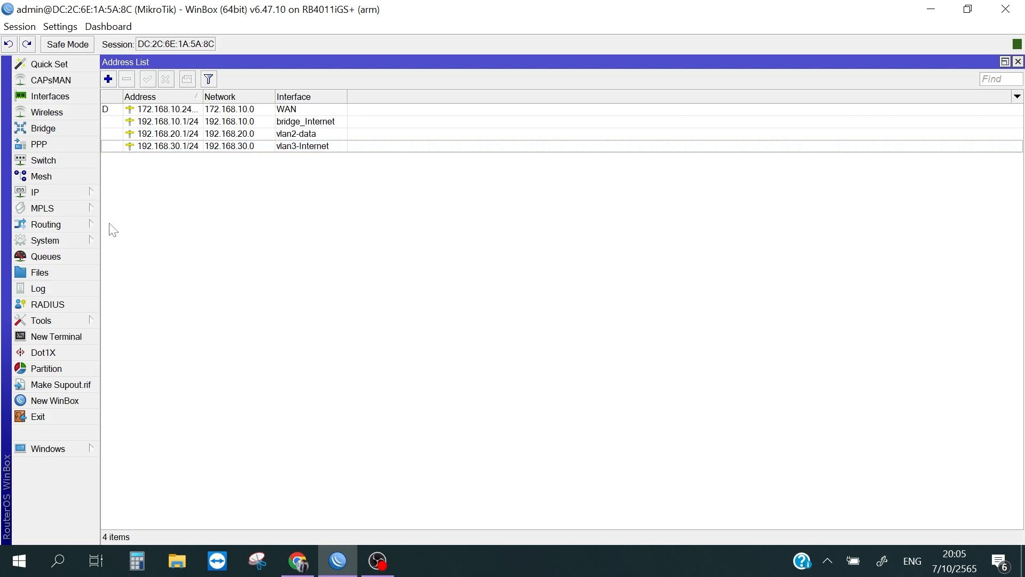
Step: Start a new firewall NAT rule and set its action to masquerade
{"action": "left_click", "coordinate": [77, 194]}
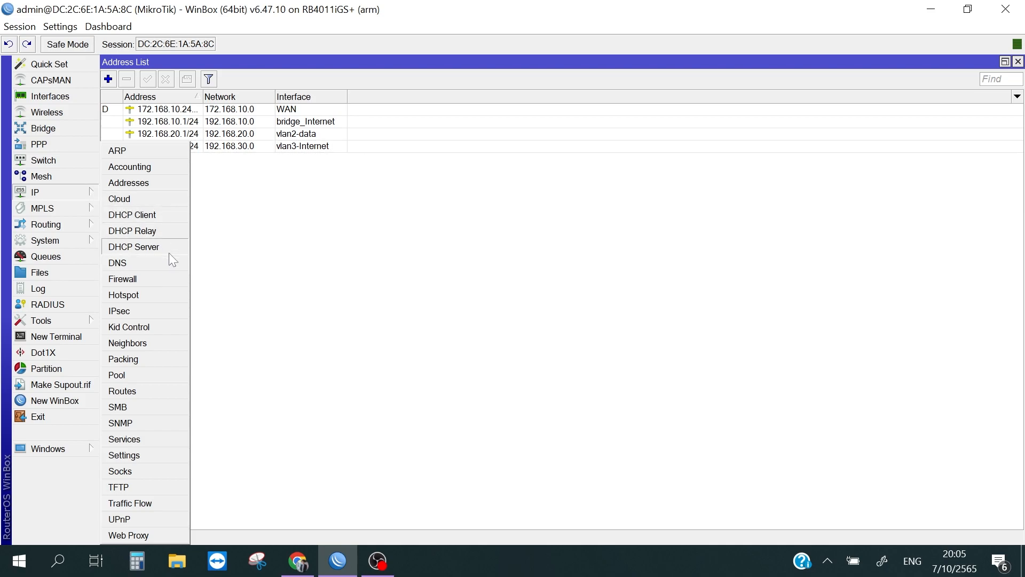
{"action": "left_click", "coordinate": [47, 208]}
{"action": "left_click", "coordinate": [49, 193]}
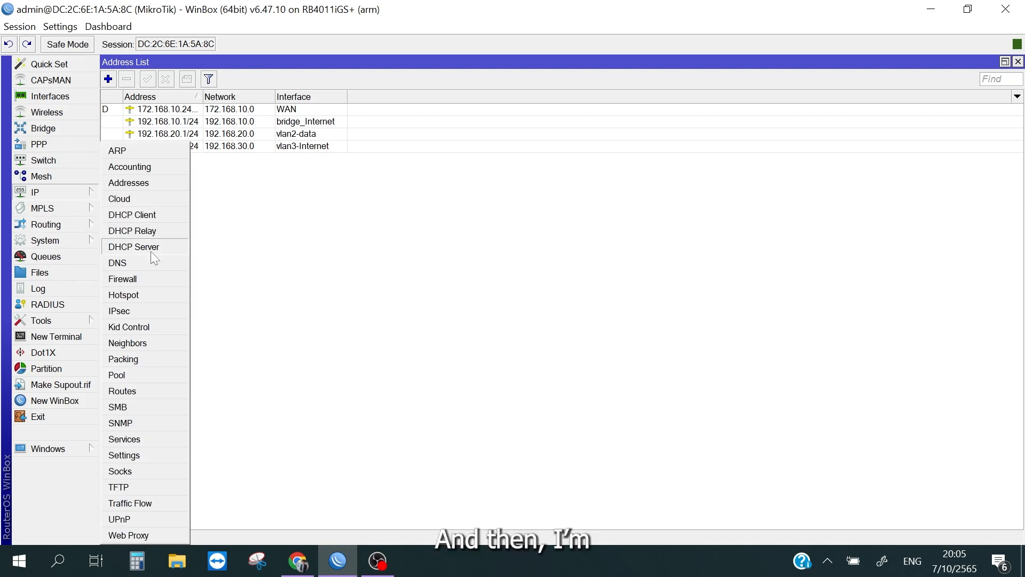
{"action": "left_click", "coordinate": [151, 278]}
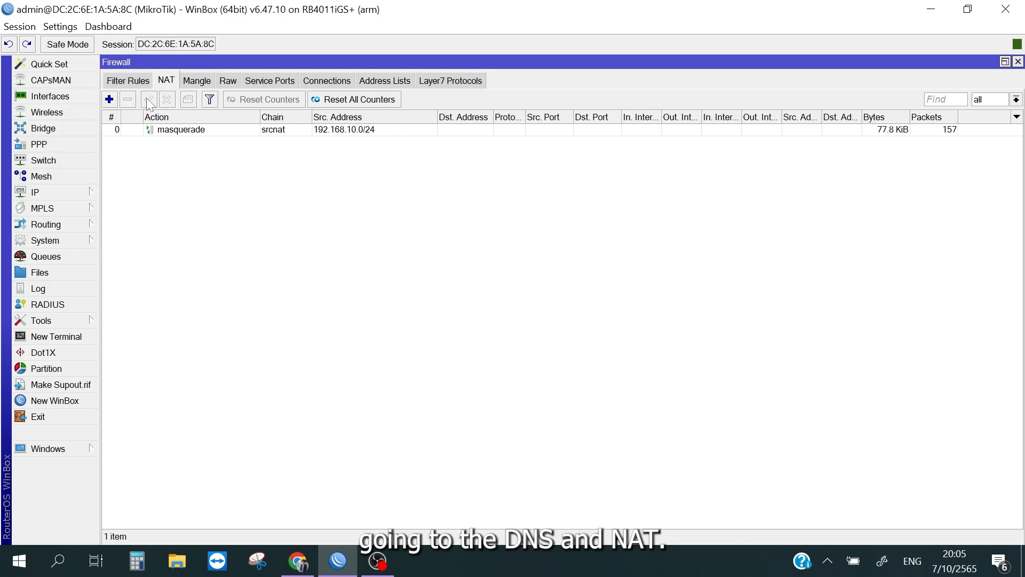
{"action": "left_click", "coordinate": [110, 103]}
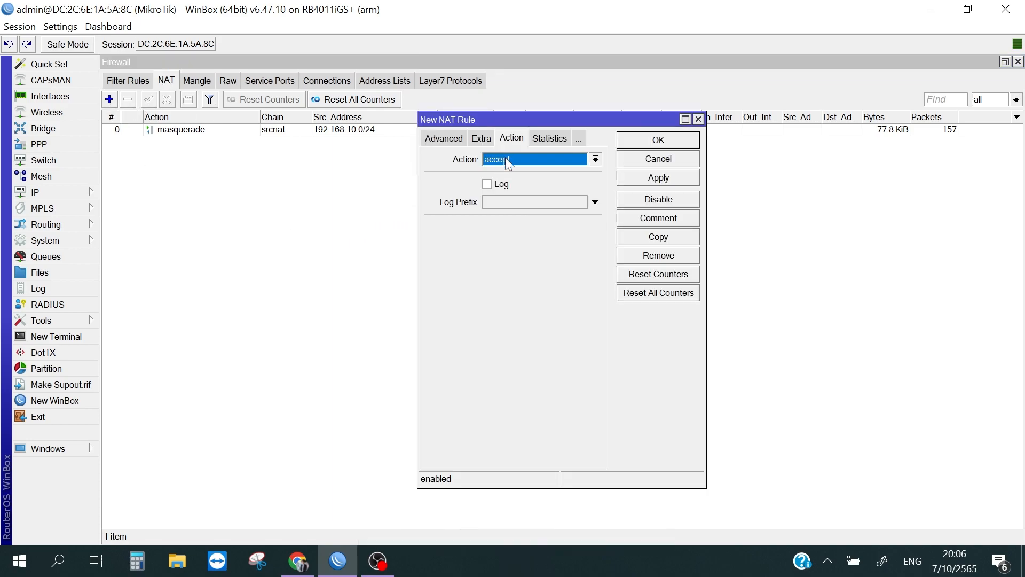
{"action": "left_click", "coordinate": [520, 159]}
{"action": "left_click", "coordinate": [521, 159]}
{"action": "left_click", "coordinate": [519, 156]}
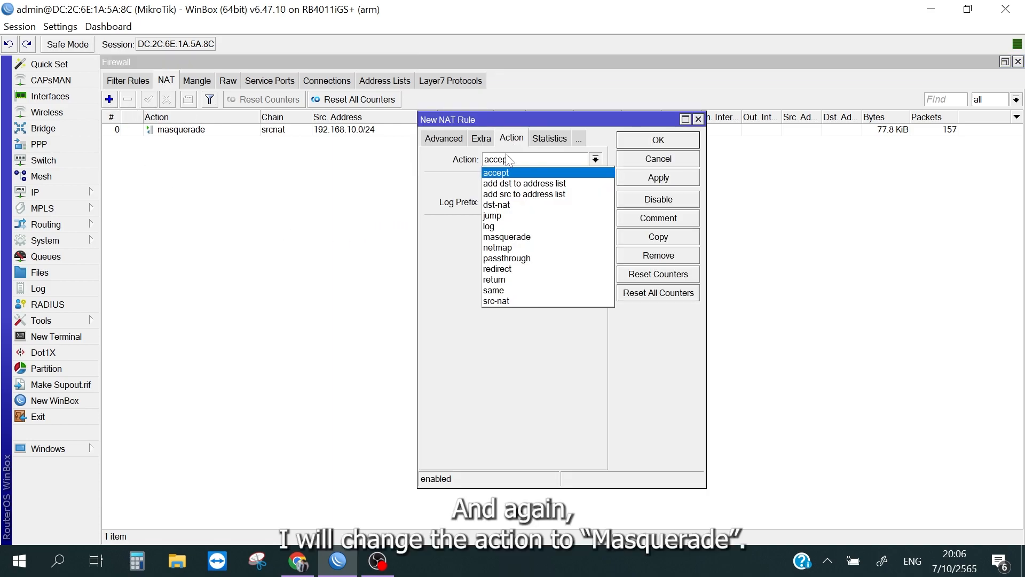
{"action": "left_click", "coordinate": [505, 237]}
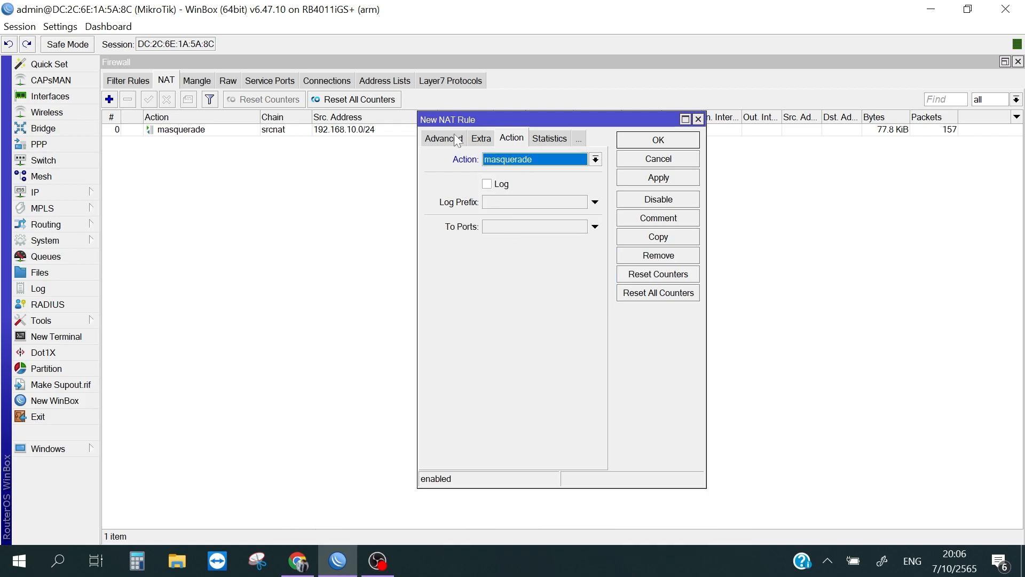
Step: Set the masquerade rule's source address to 192.168.30.0/24 on the srcnat chain and apply the rule
{"action": "left_click", "coordinate": [442, 139]}
{"action": "left_click", "coordinate": [439, 139]}
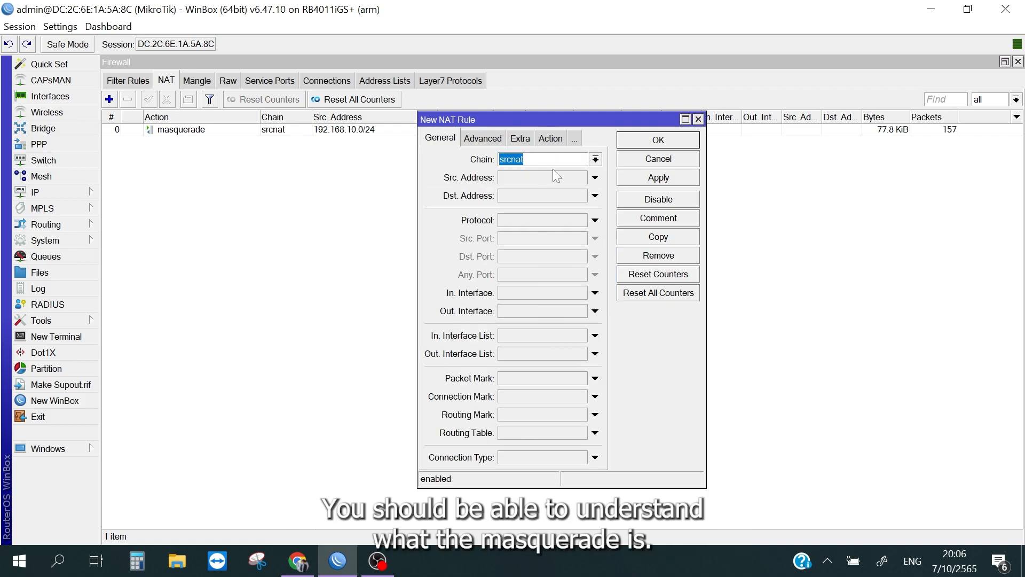
{"action": "left_click", "coordinate": [547, 178]}
{"action": "type", "text": "19"}
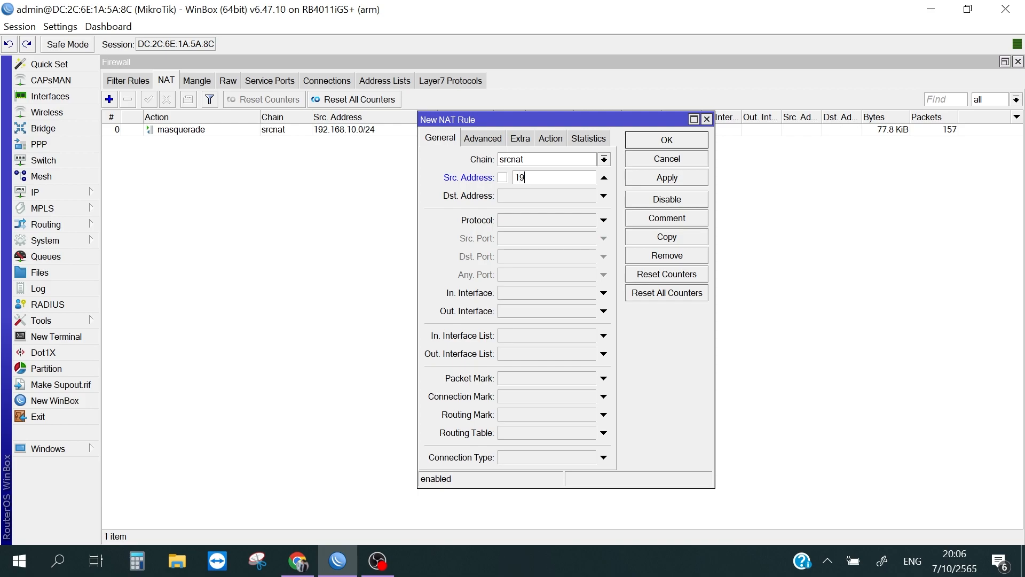
{"action": "type", "text": "2.168.30.0/24"}
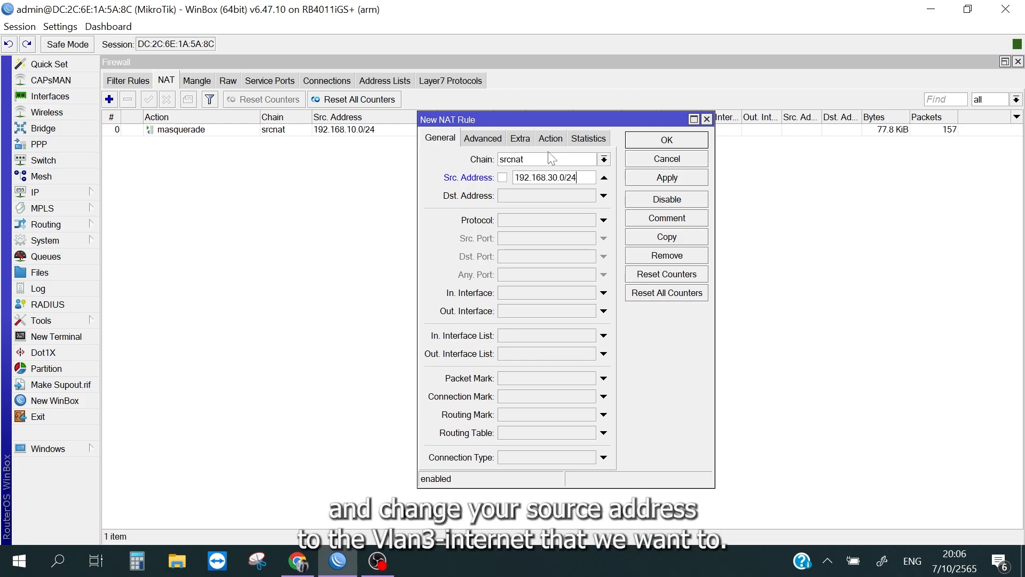
{"action": "left_click", "coordinate": [664, 179]}
{"action": "left_click", "coordinate": [707, 119]}
Step: Add the comment "Vlan3-internet" to the NAT rule for 192.168.30.0/24
{"action": "left_click", "coordinate": [222, 142]}
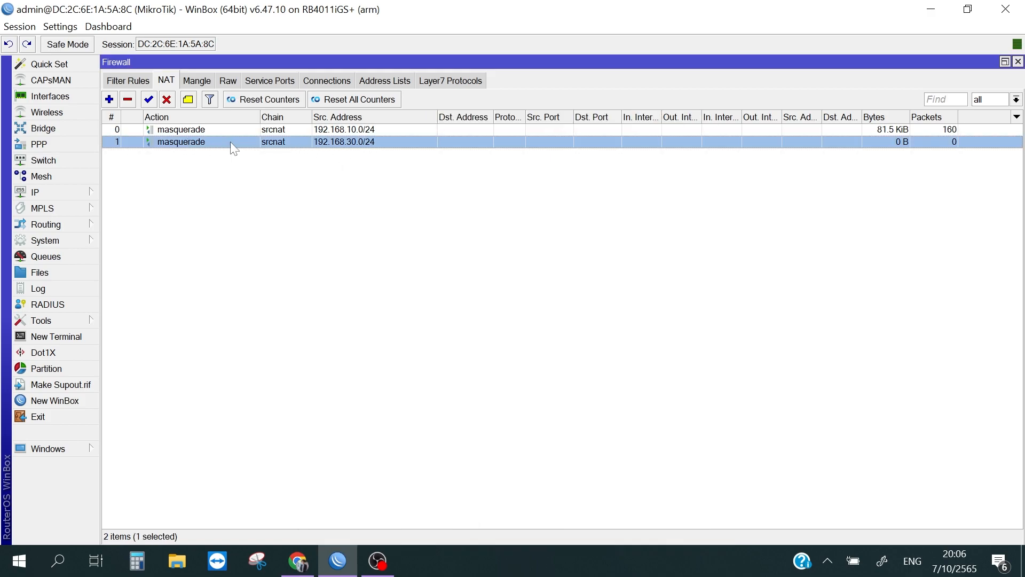
{"action": "right_click", "coordinate": [230, 142]}
{"action": "left_click", "coordinate": [284, 350]}
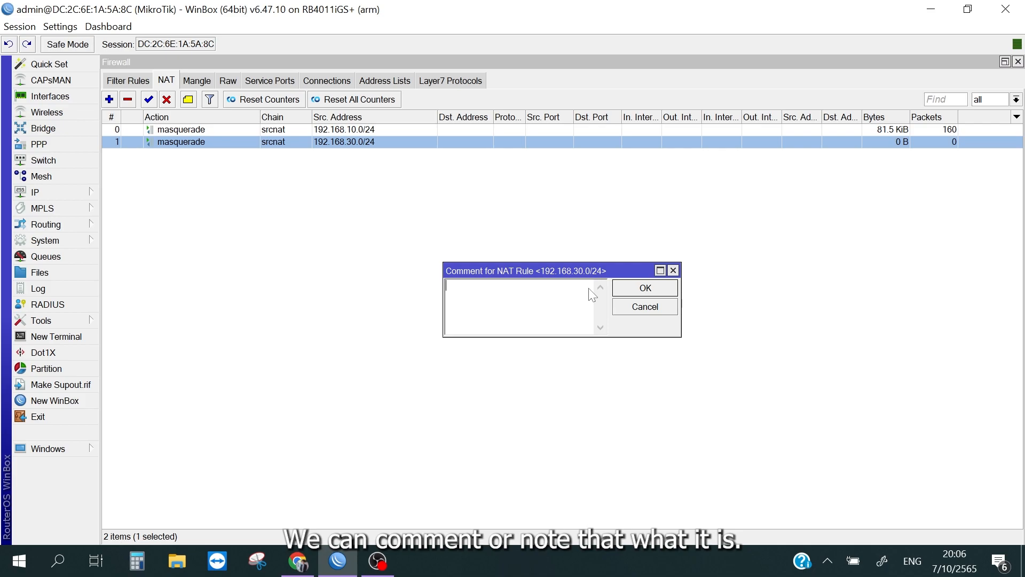
{"action": "type", "text": "VAL"}
{"action": "left_click", "coordinate": [657, 291]}
Step: Add the comment "Internet" to the NAT rule for 192.168.10.0/24
{"action": "right_click", "coordinate": [203, 130]}
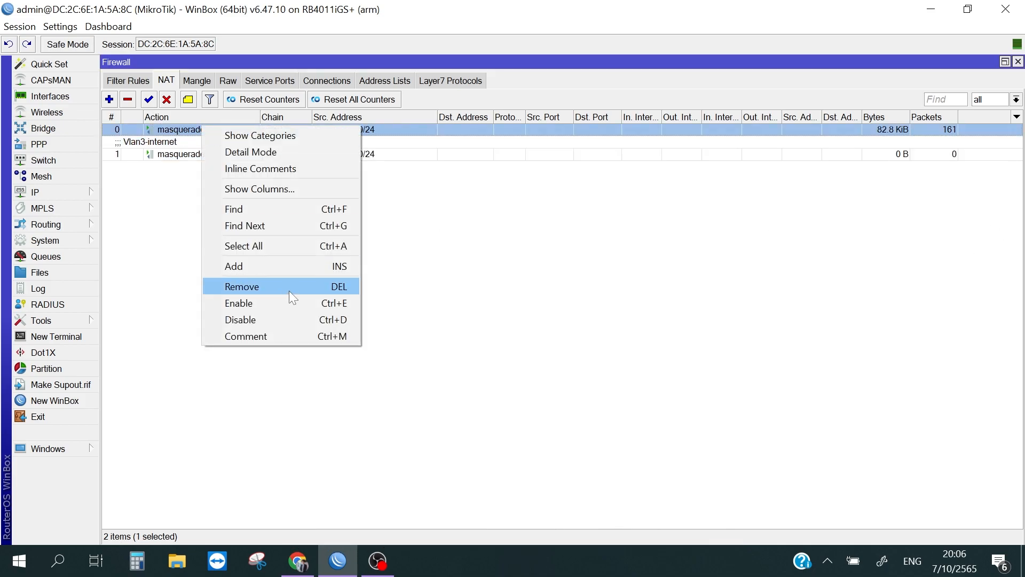
{"action": "left_click", "coordinate": [309, 336]}
{"action": "type", "text": "Internet"}
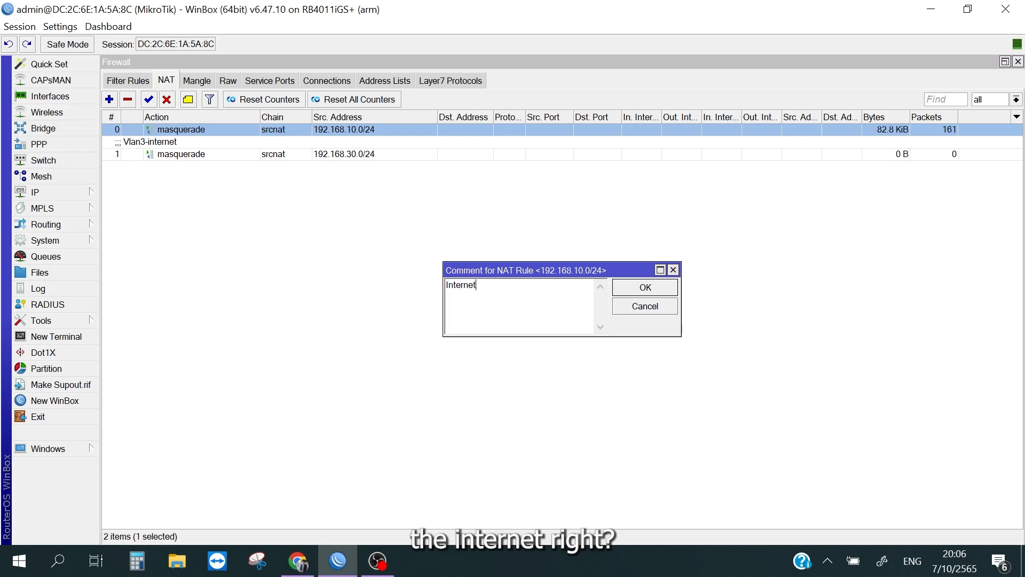
{"action": "left_click", "coordinate": [619, 287]}
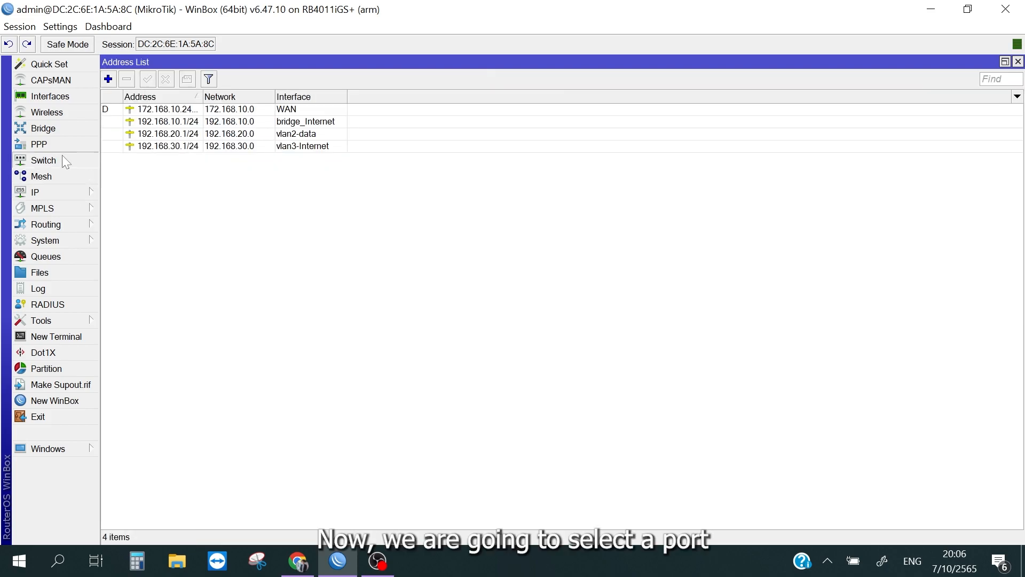
Step: Add a bridge port that assigns interface ether4 to bridge-Vlan, and apply it
{"action": "left_click", "coordinate": [60, 130]}
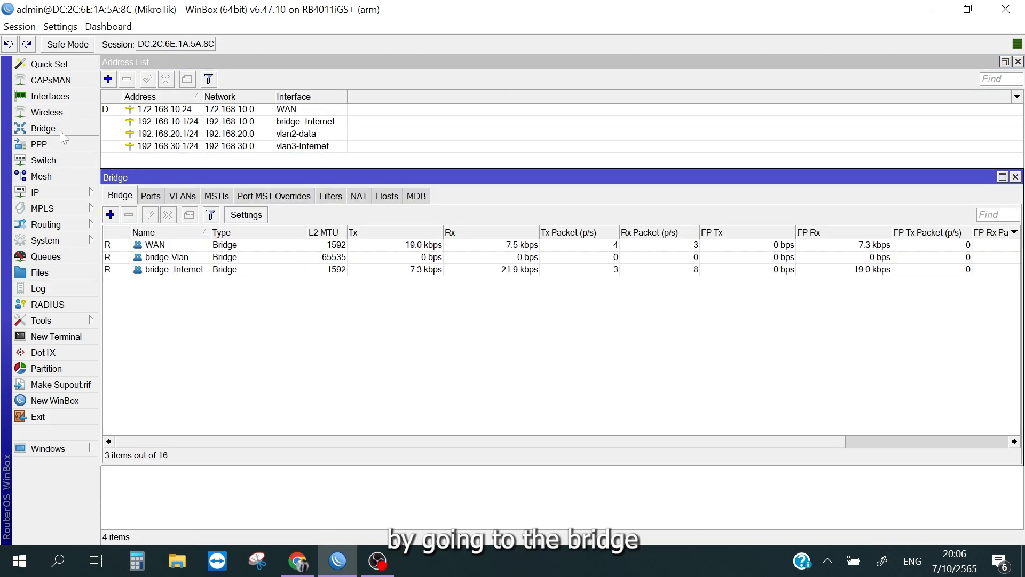
{"action": "left_click", "coordinate": [238, 270]}
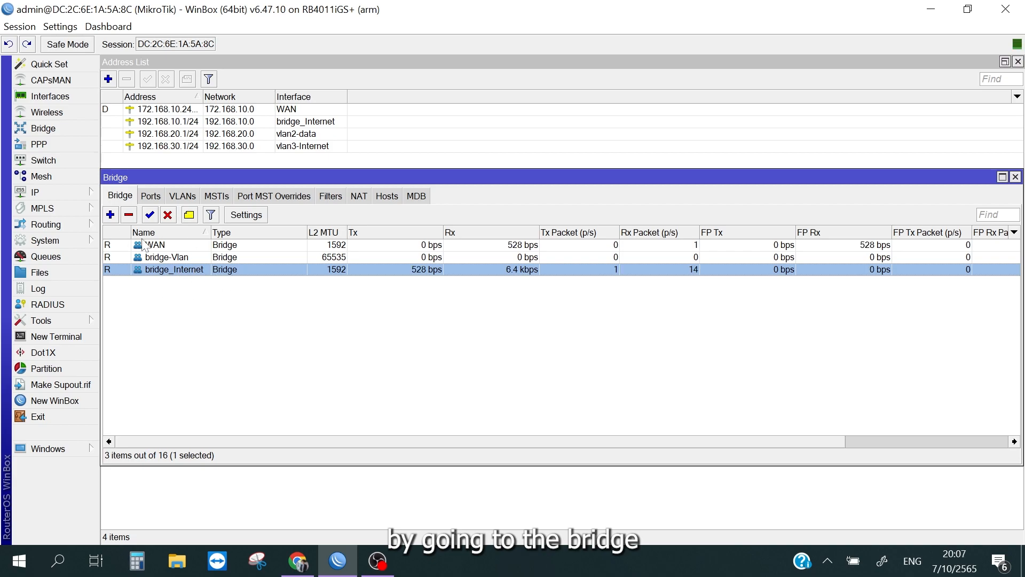
{"action": "left_click", "coordinate": [149, 196]}
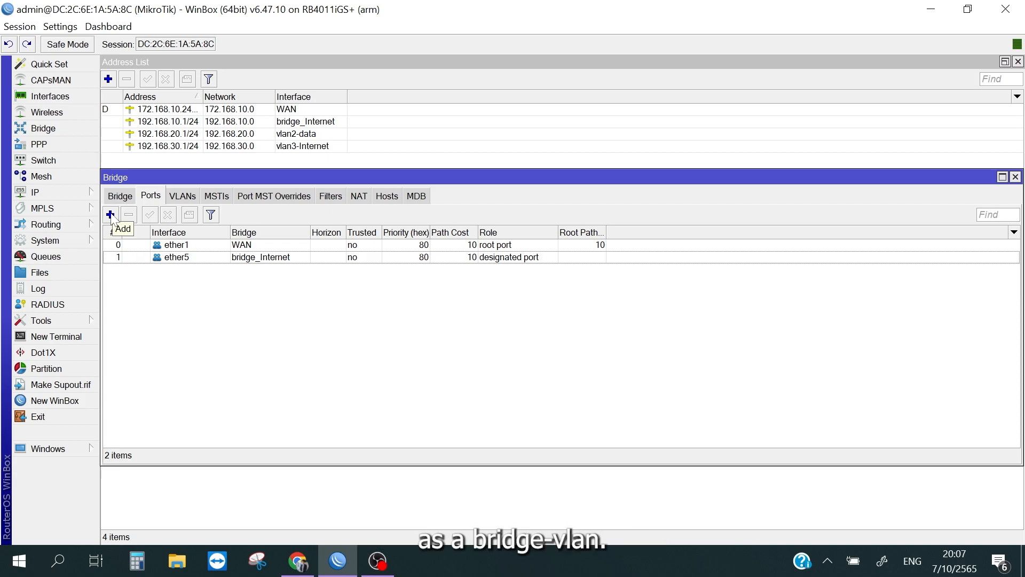
{"action": "left_click", "coordinate": [112, 218]}
{"action": "left_click", "coordinate": [520, 160]}
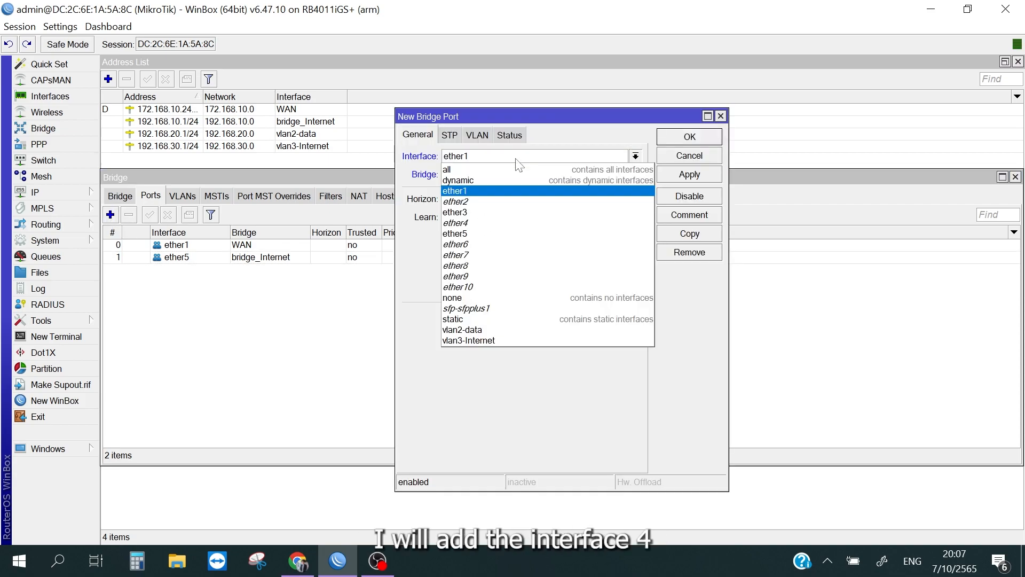
{"action": "left_click", "coordinate": [490, 224]}
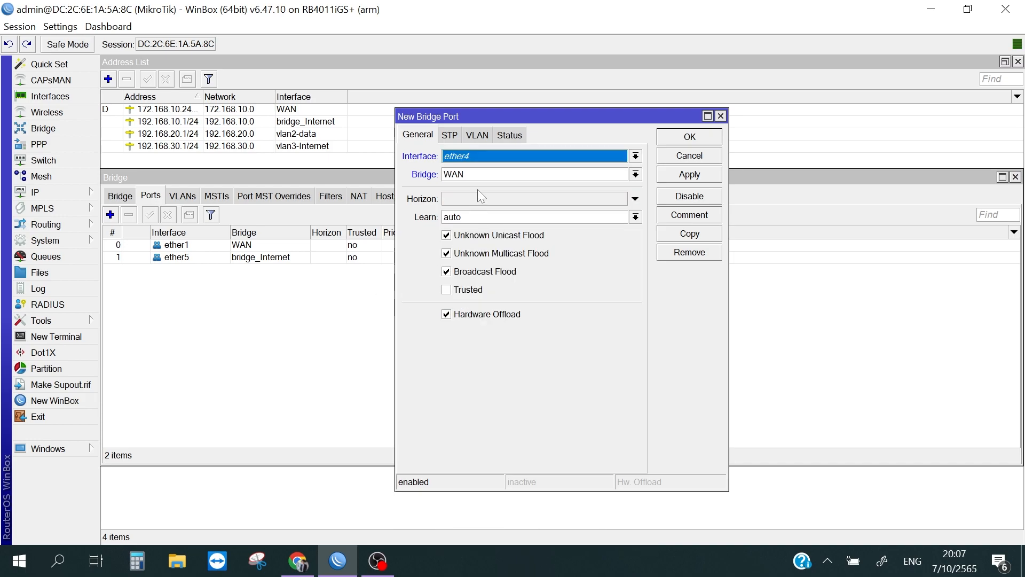
{"action": "left_click", "coordinate": [486, 172]}
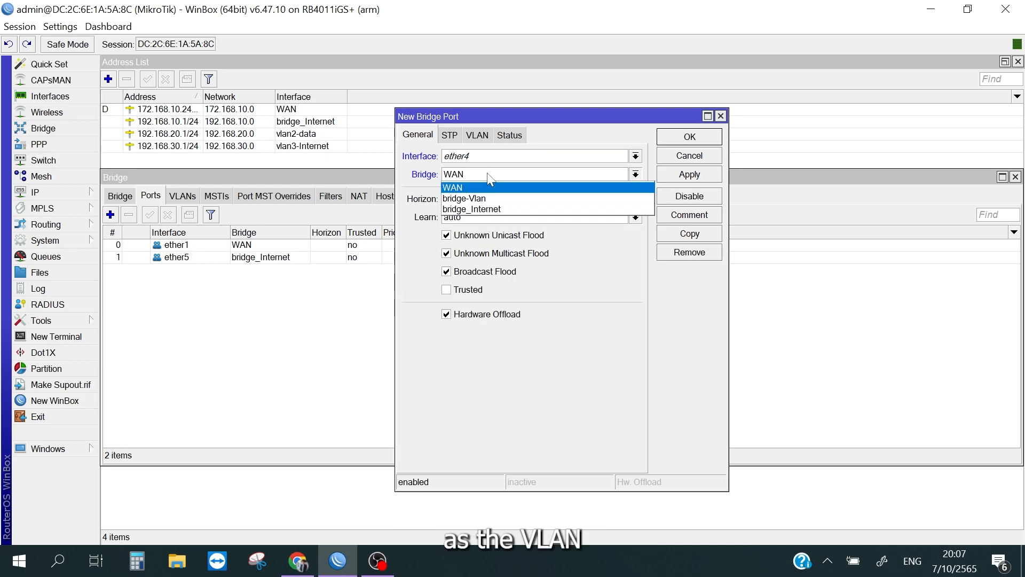
{"action": "left_click", "coordinate": [508, 195]}
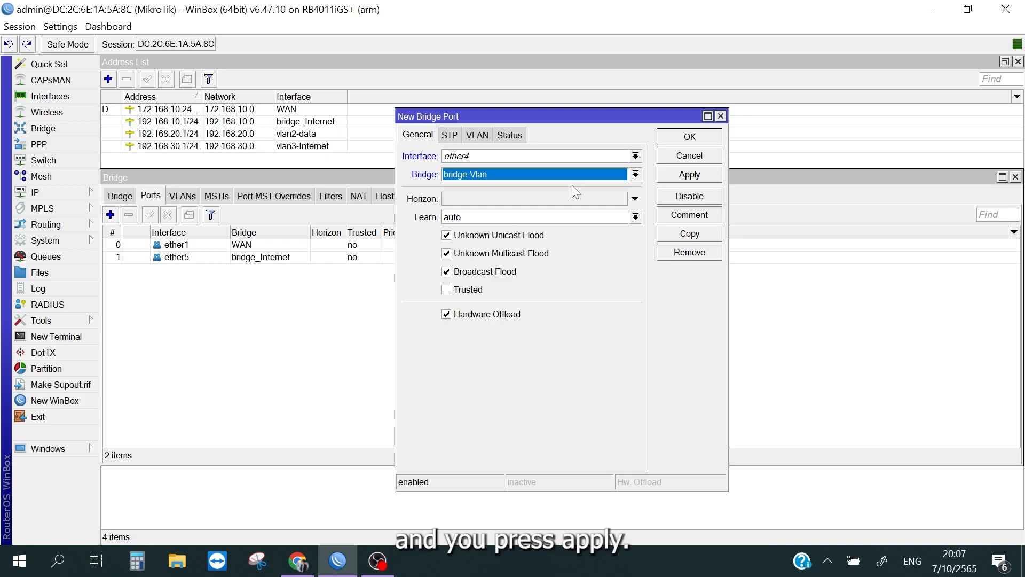
{"action": "left_click", "coordinate": [681, 177]}
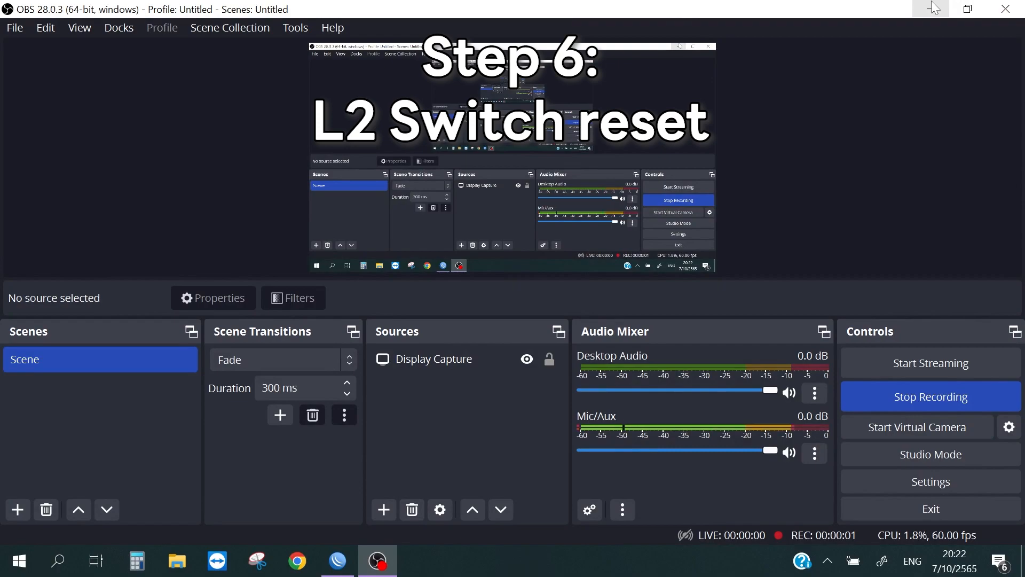
Step: Clear the open windows off the desktop and open the computer's network adapter list from the Windows Ethernet settings
{"action": "left_click", "coordinate": [931, 8]}
{"action": "left_click", "coordinate": [1006, 8]}
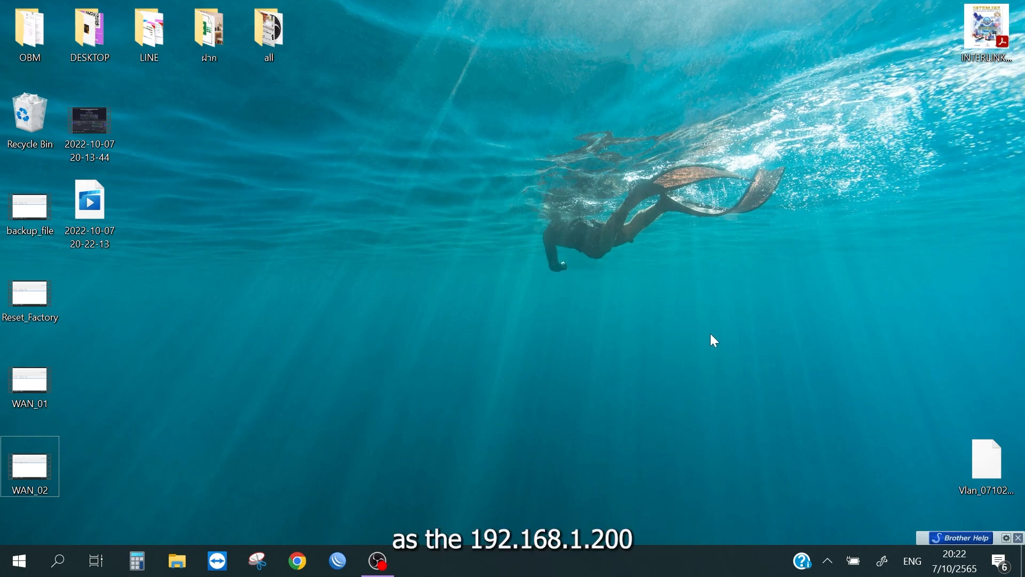
{"action": "left_click", "coordinate": [827, 561]}
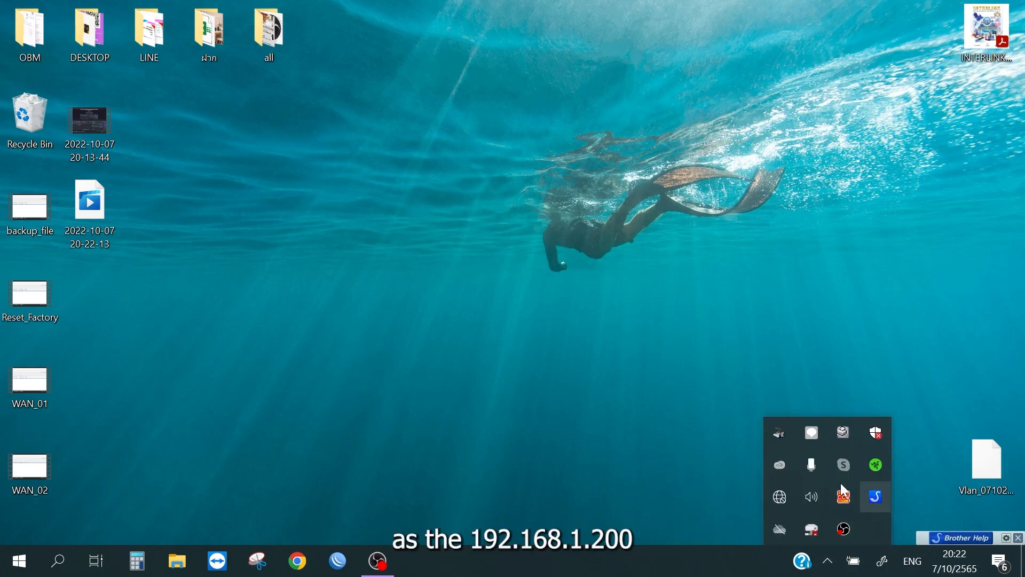
{"action": "left_click", "coordinate": [779, 497]}
{"action": "left_click", "coordinate": [857, 284]}
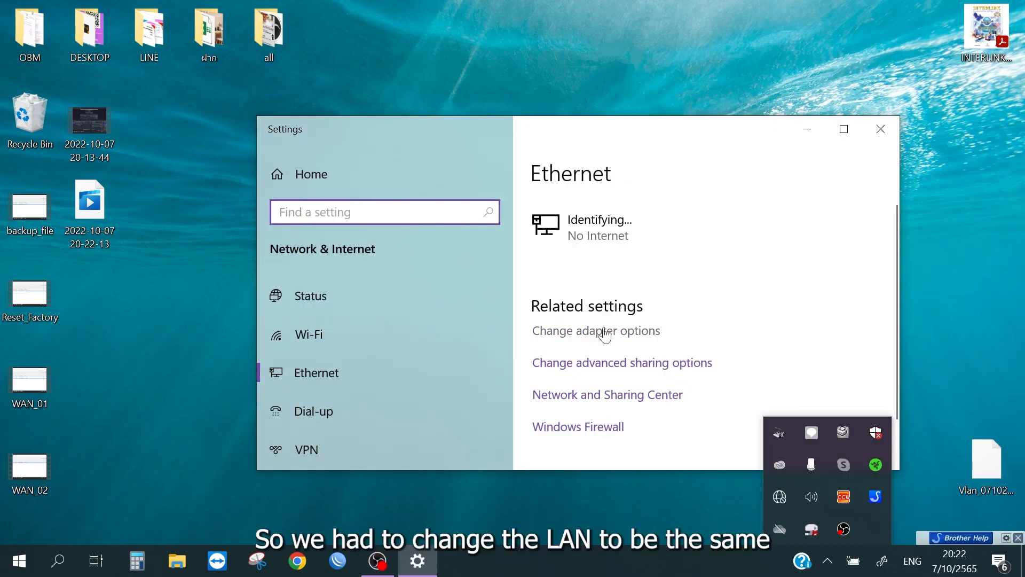
{"action": "left_click", "coordinate": [604, 334]}
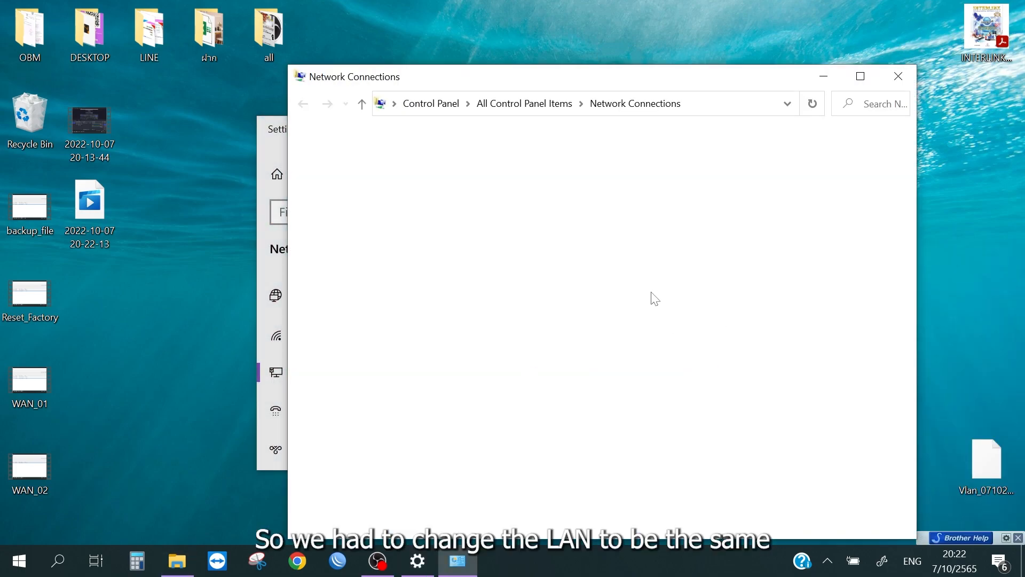
Step: Give the Ethernet 2 adapter a static IPv4 address in the 192.168.1 range with a subnet mask, and save its properties
{"action": "double_click", "coordinate": [575, 195]}
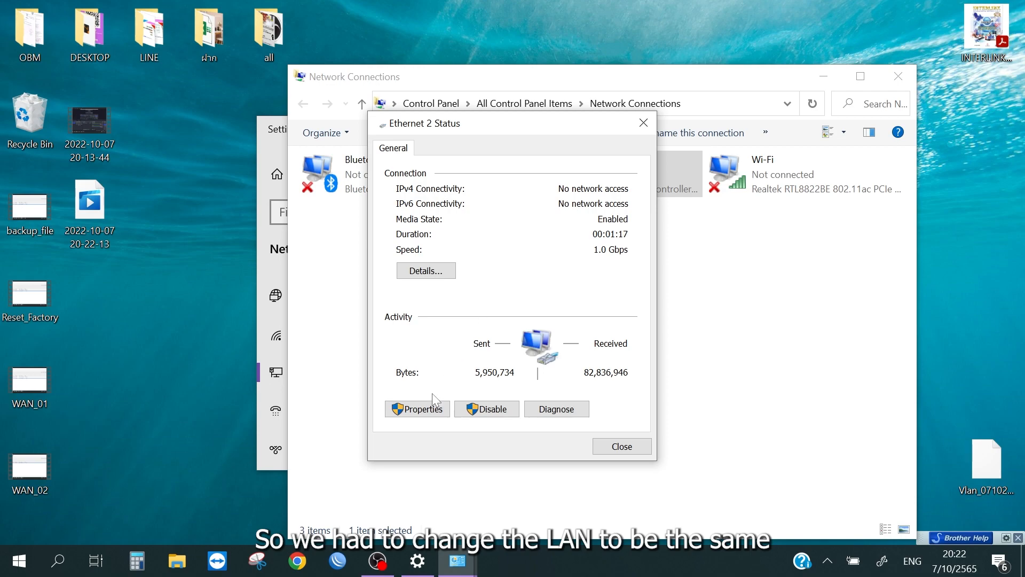
{"action": "left_click", "coordinate": [411, 409]}
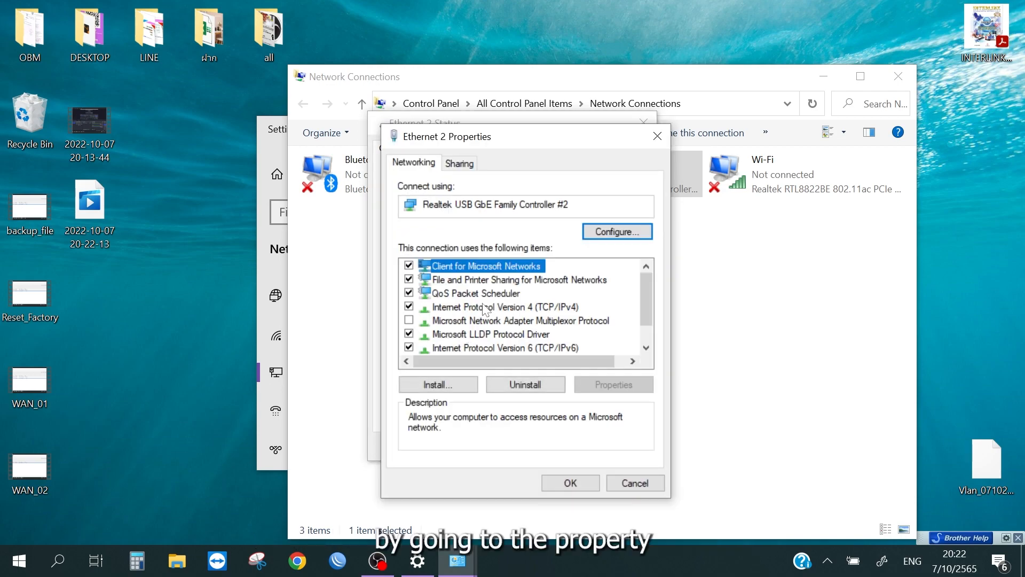
{"action": "double_click", "coordinate": [473, 305]}
{"action": "left_click", "coordinate": [472, 300]}
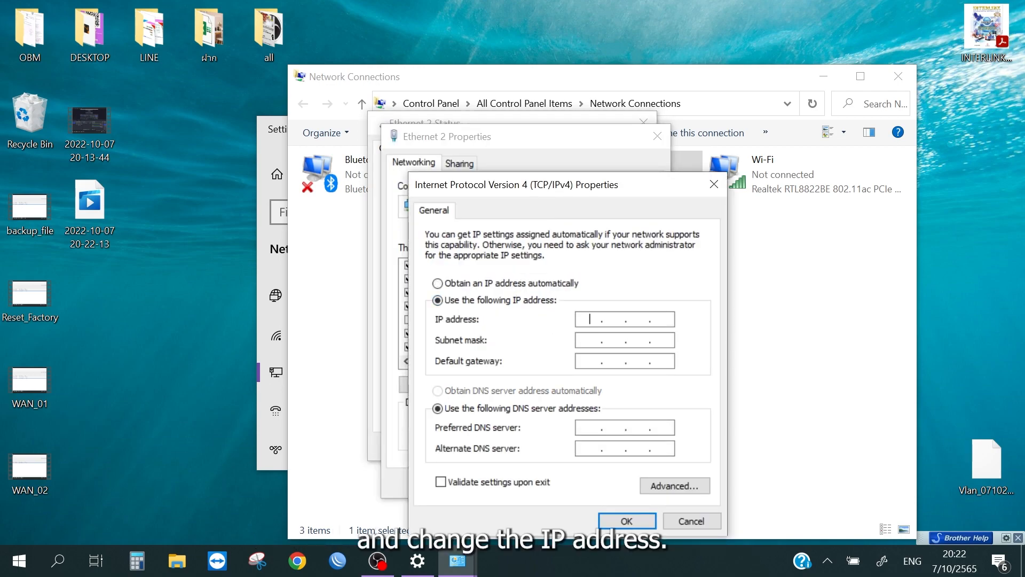
{"action": "type", "text": "192.168.1.10"}
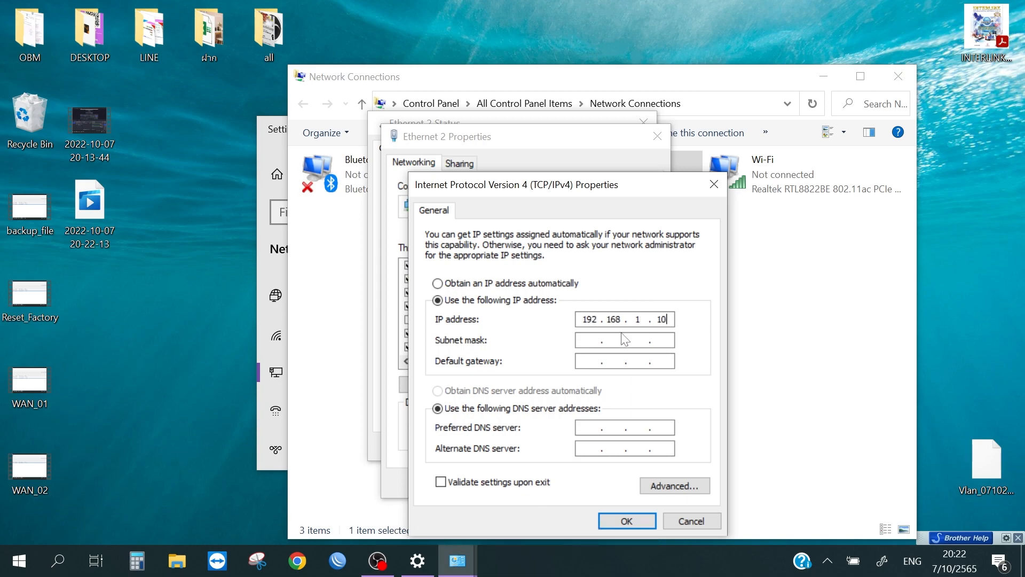
{"action": "left_click", "coordinate": [625, 340]}
{"action": "left_click", "coordinate": [626, 521]}
{"action": "left_click", "coordinate": [568, 482]}
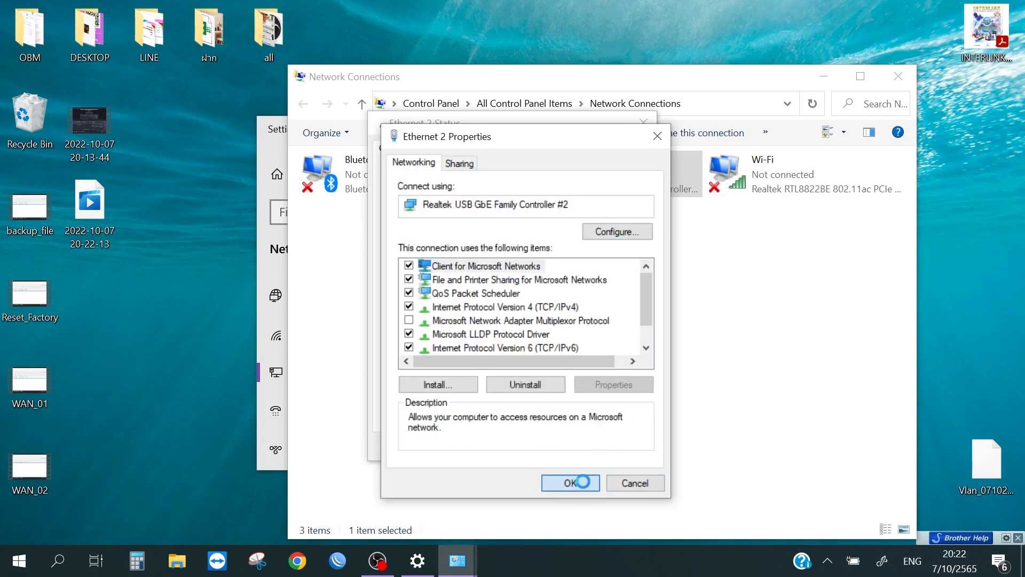
{"action": "left_click", "coordinate": [648, 120]}
{"action": "left_click", "coordinate": [901, 75]}
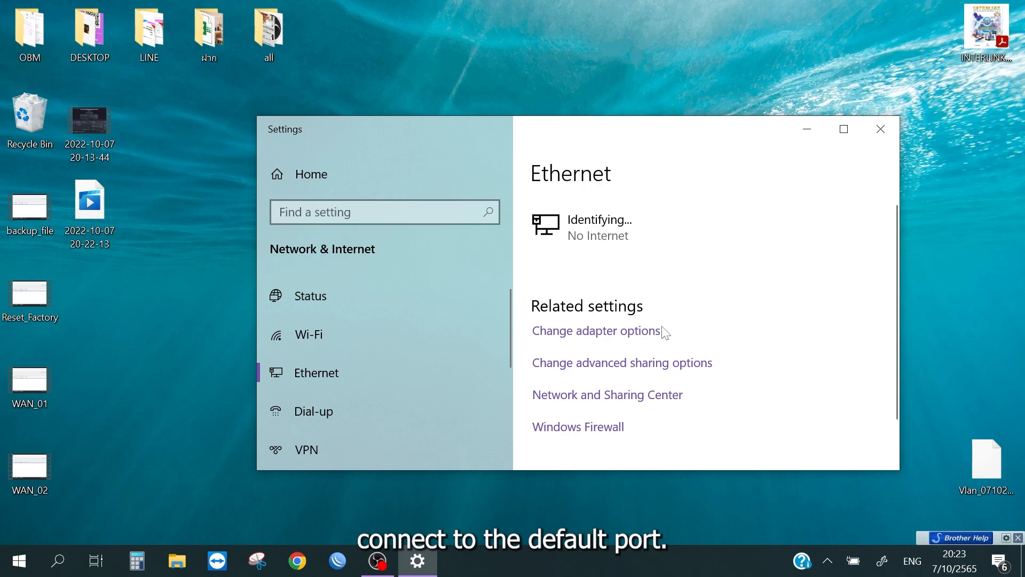
Step: Switch to Chrome and open the L2 switch's web interface at 192.168.1.210
{"action": "left_click", "coordinate": [291, 565]}
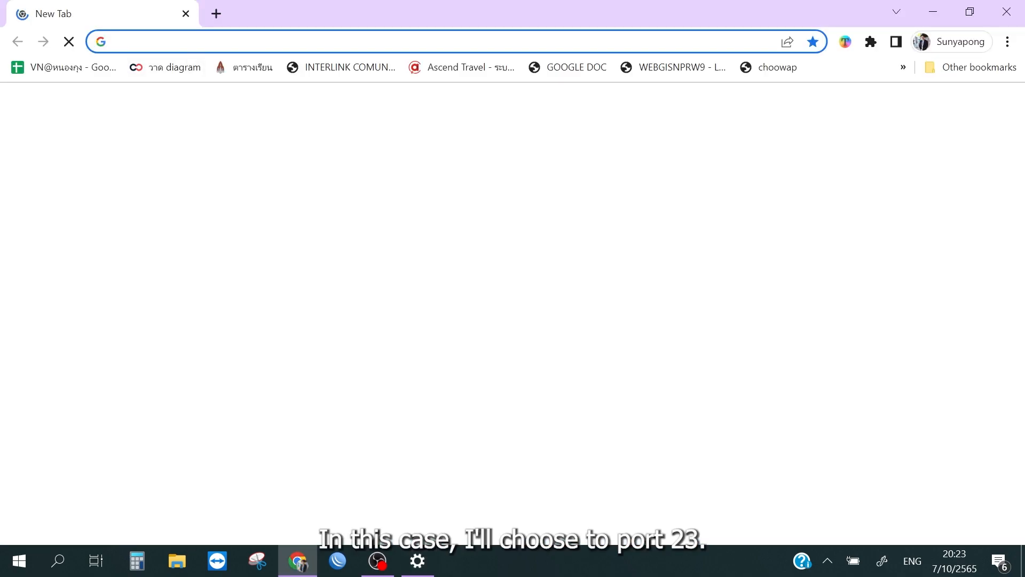
{"action": "type", "text": "192.168.100"}
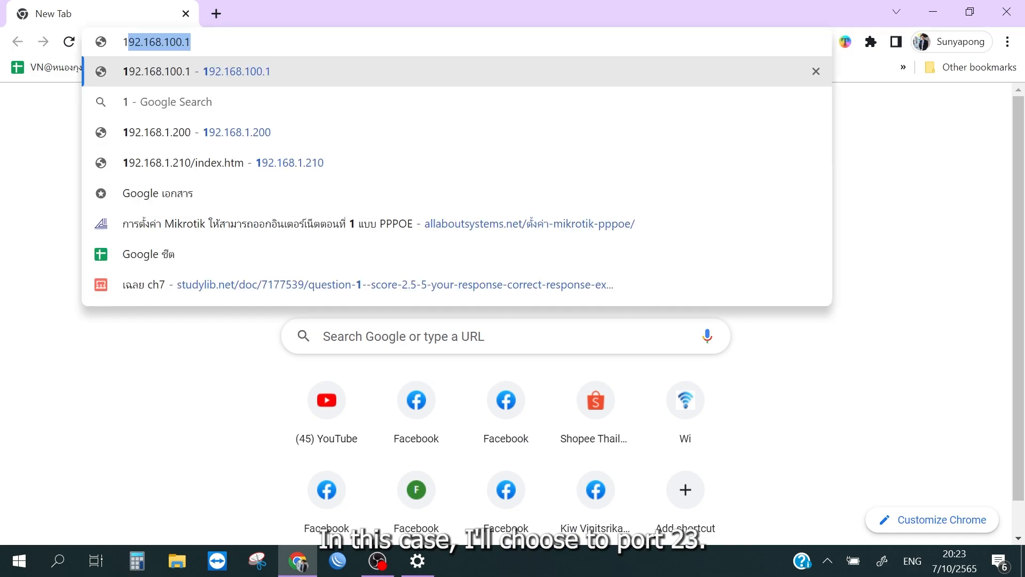
{"action": "key", "text": "BackSpace"}
{"action": "key", "text": "BackSpace"}
{"action": "type", "text": ".2"}
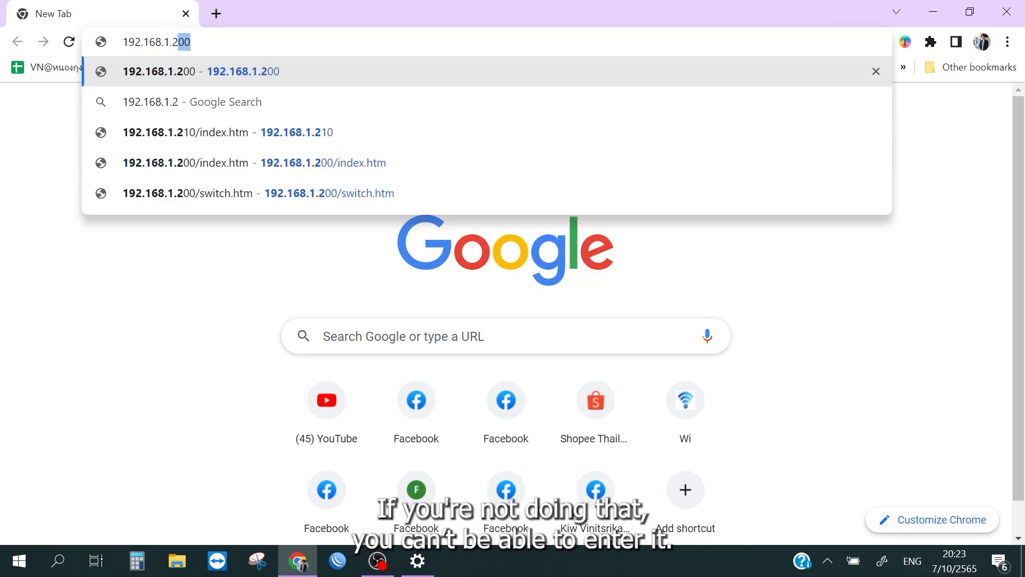
{"action": "key", "text": "BackSpace"}
{"action": "type", "text": "10"}
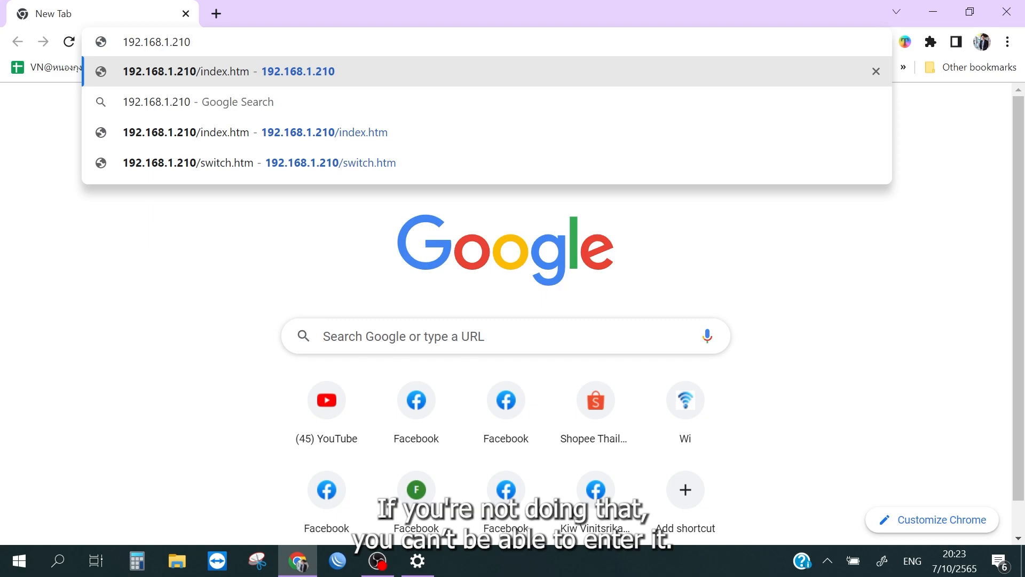
{"action": "key", "text": "Return"}
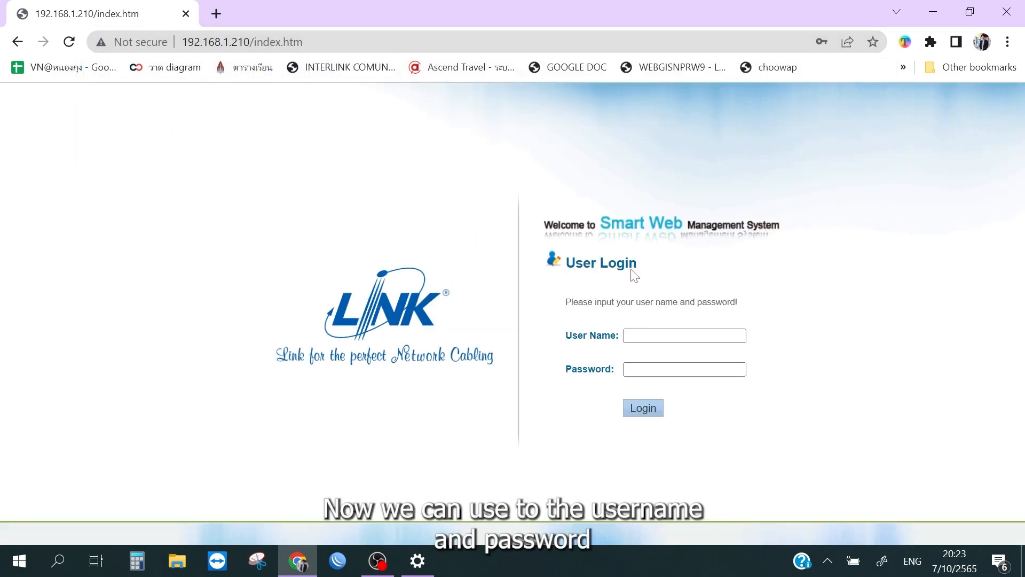
Step: Log in to the switch by filling in the saved administrator user name and account password
{"action": "left_click", "coordinate": [668, 328]}
{"action": "left_click", "coordinate": [711, 373]}
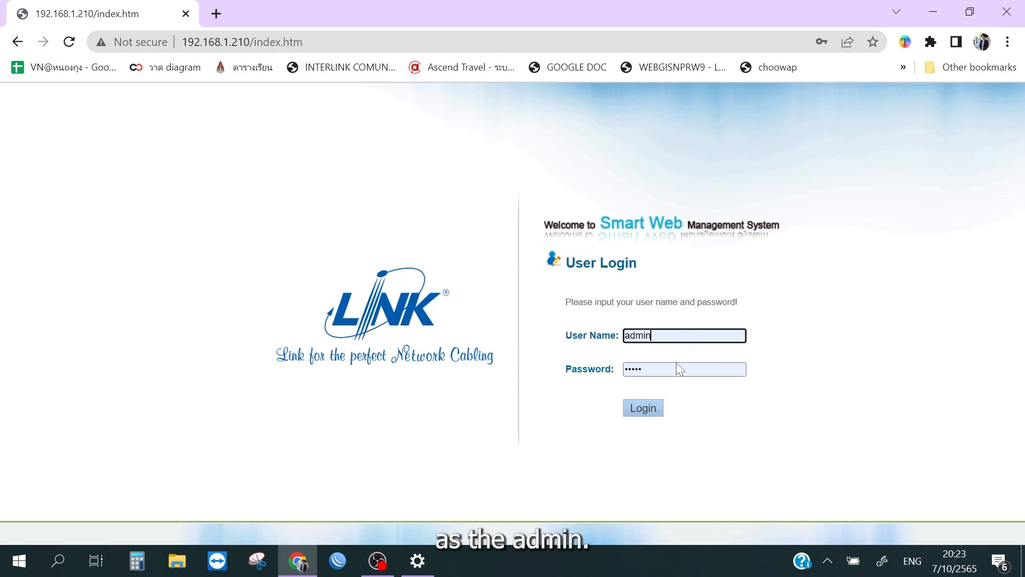
{"action": "left_click", "coordinate": [648, 413]}
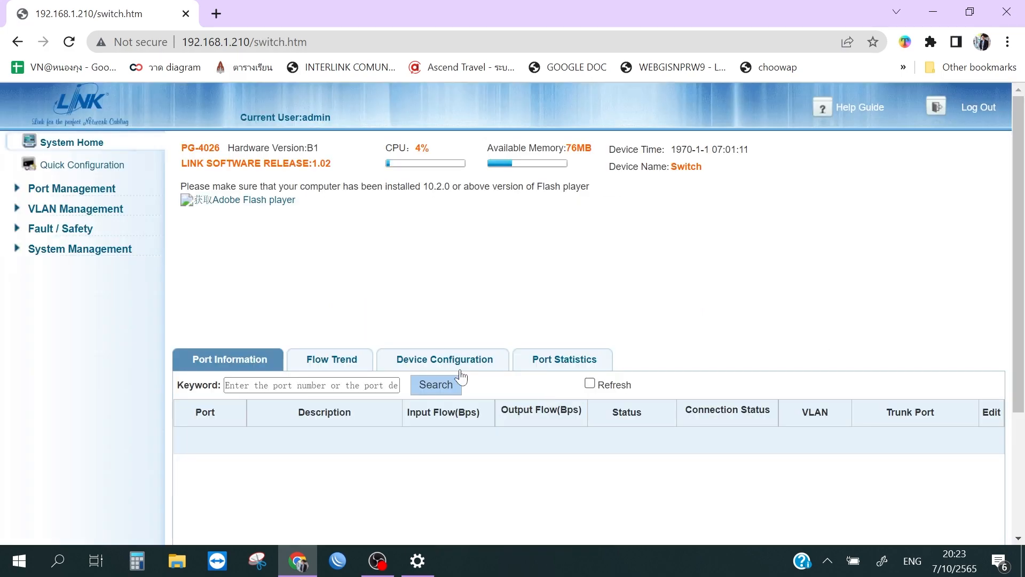
Step: Check the switch's existing VLAN list, then restore the switch to its factory default settings through configuration management
{"action": "left_click", "coordinate": [112, 211]}
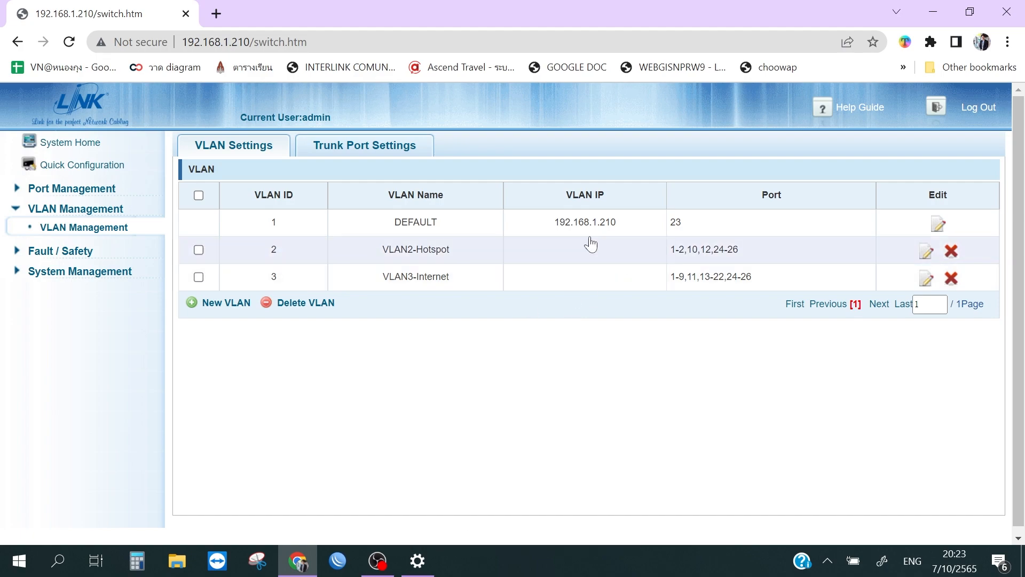
{"action": "left_click", "coordinate": [122, 280]}
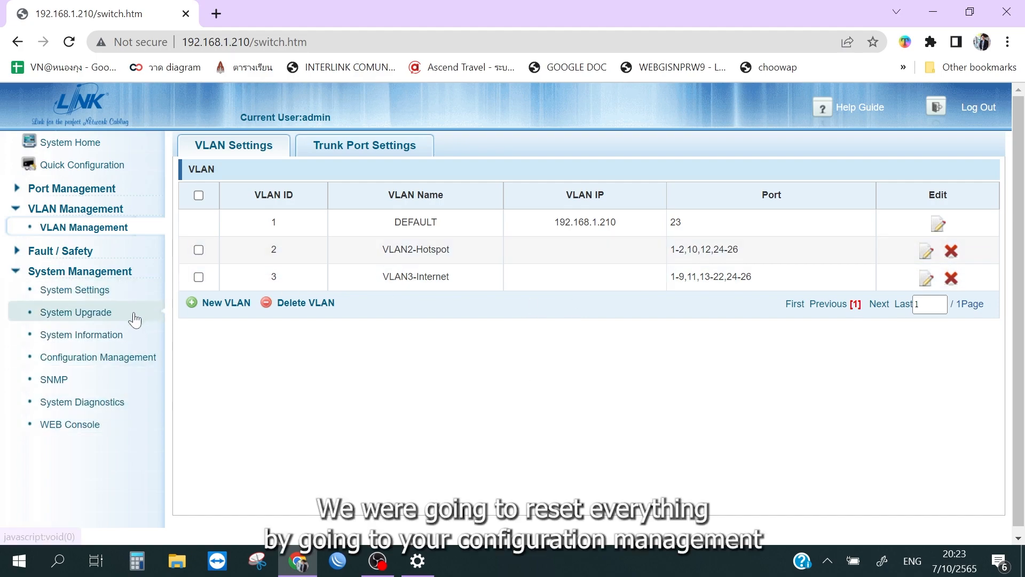
{"action": "left_click", "coordinate": [136, 357]}
{"action": "left_click", "coordinate": [480, 151]}
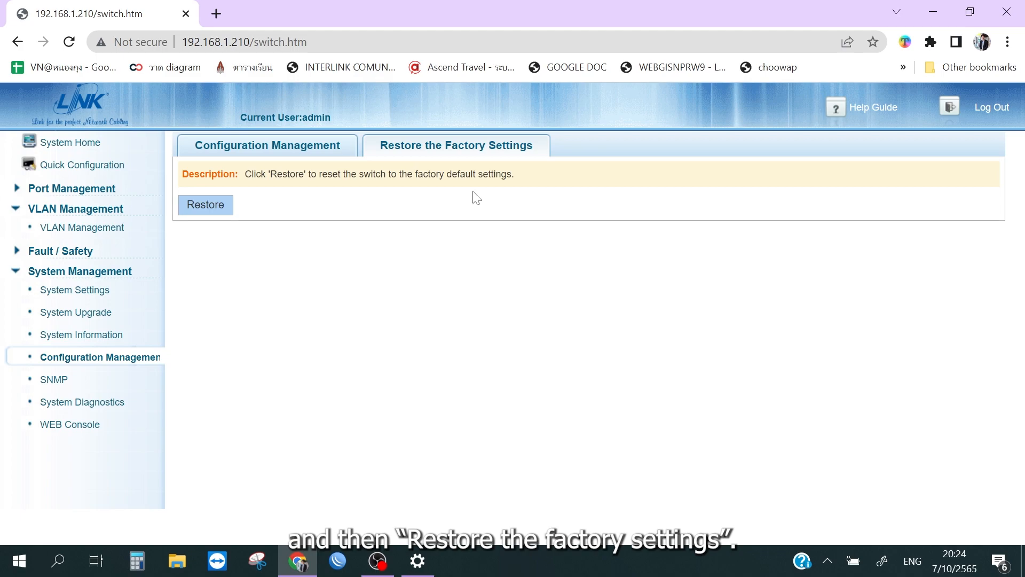
{"action": "left_click", "coordinate": [206, 205]}
{"action": "left_click", "coordinate": [588, 130]}
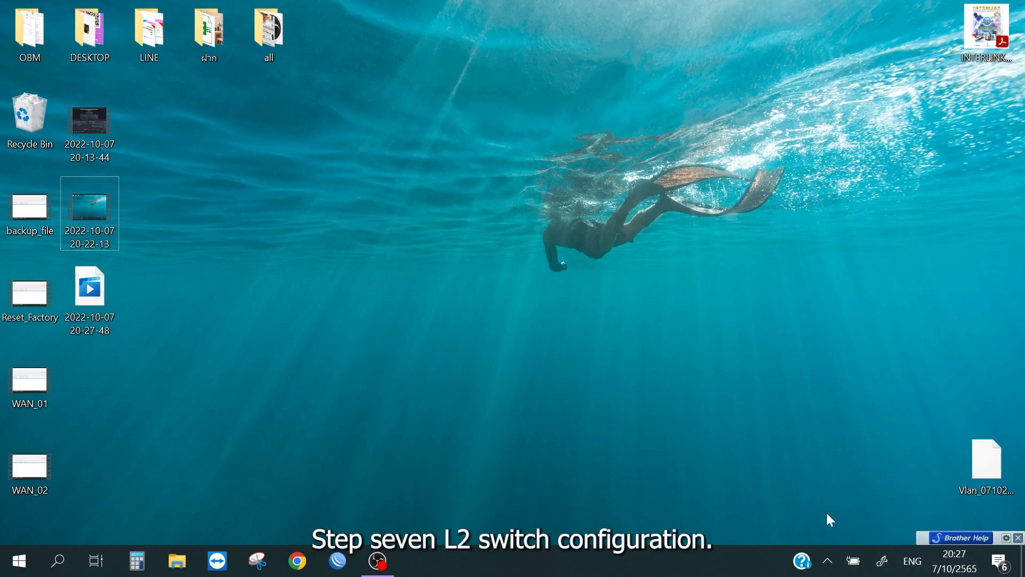
Step: Open the status of the Ethernet 2 adapter from the adapter options in the Windows Ethernet settings
{"action": "left_click", "coordinate": [828, 561]}
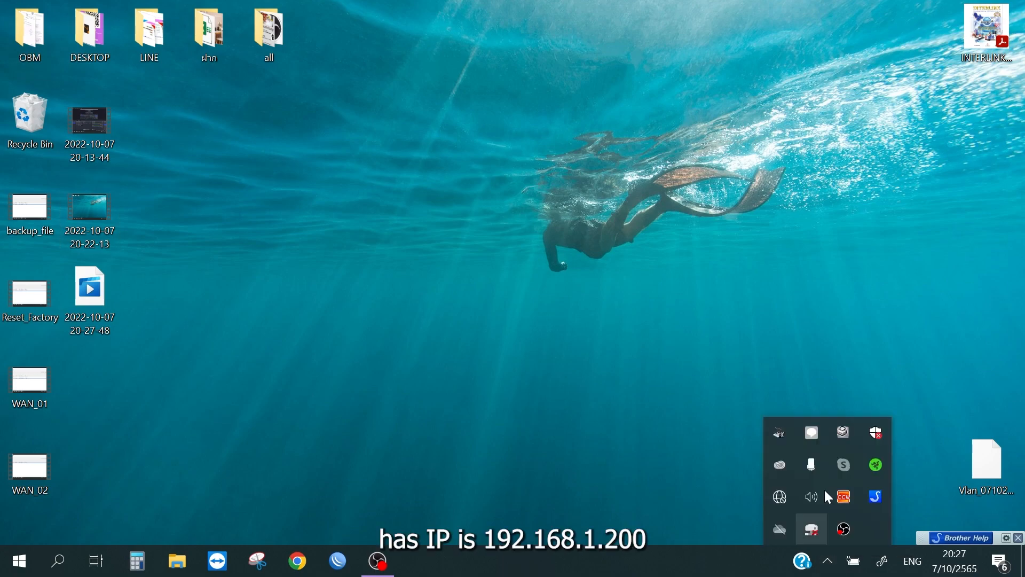
{"action": "left_click", "coordinate": [780, 497]}
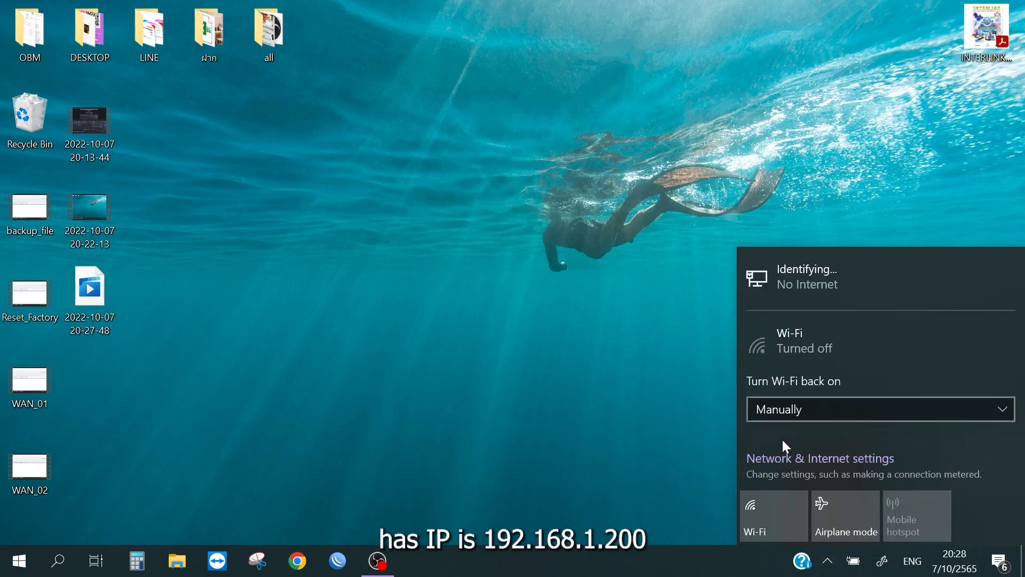
{"action": "left_click", "coordinate": [839, 283]}
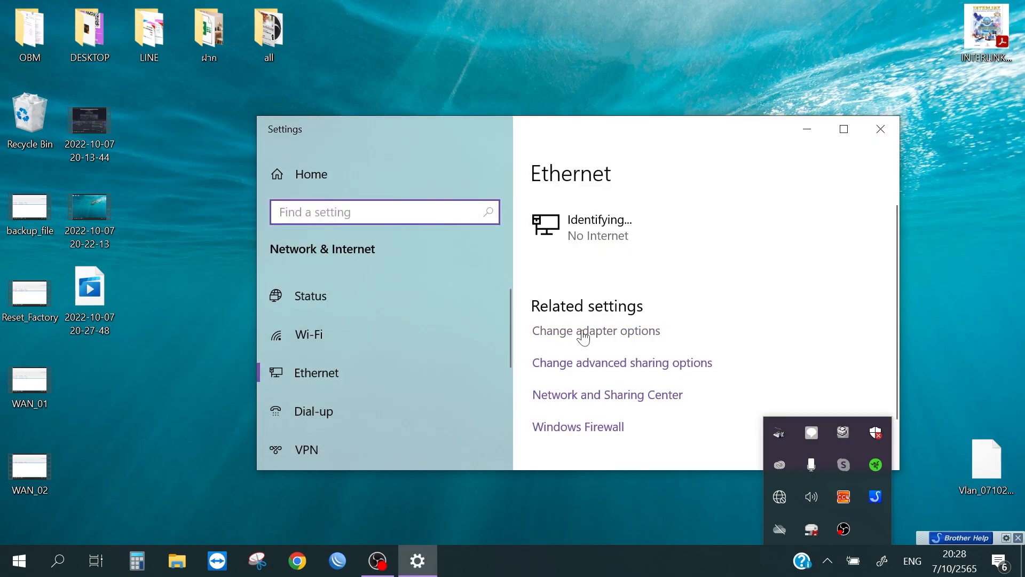
{"action": "left_click", "coordinate": [583, 332]}
{"action": "double_click", "coordinate": [606, 196]}
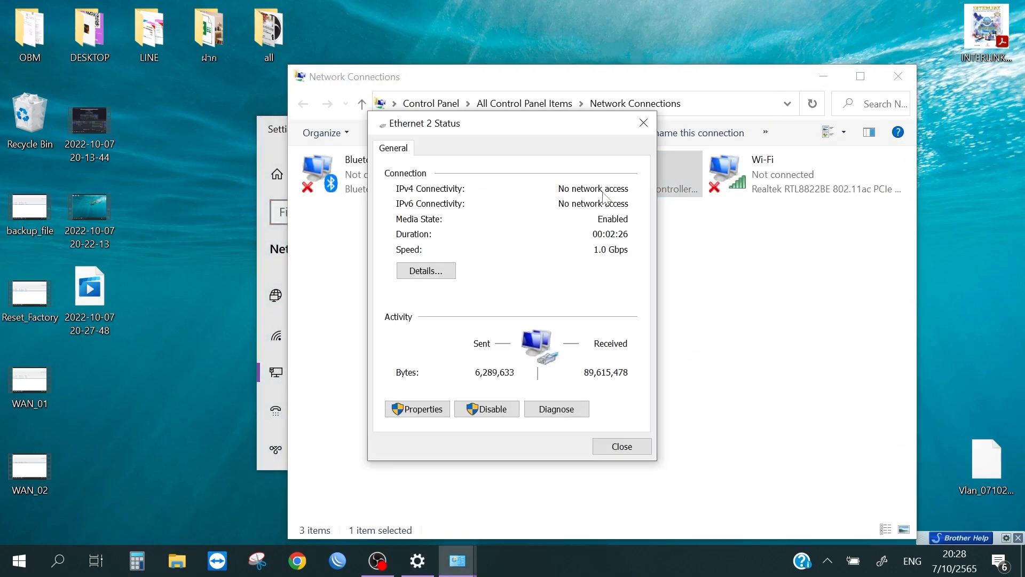
Step: Assign the Ethernet 2 adapter a static IPv4 address in the 192.168.1 range with a subnet mask, and save it
{"action": "left_click", "coordinate": [428, 412]}
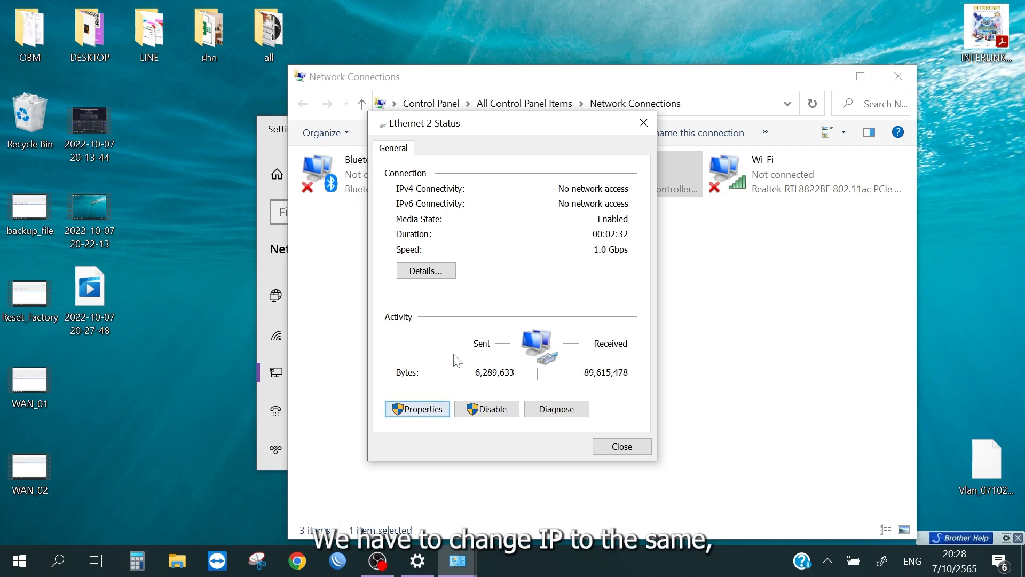
{"action": "double_click", "coordinate": [475, 309]}
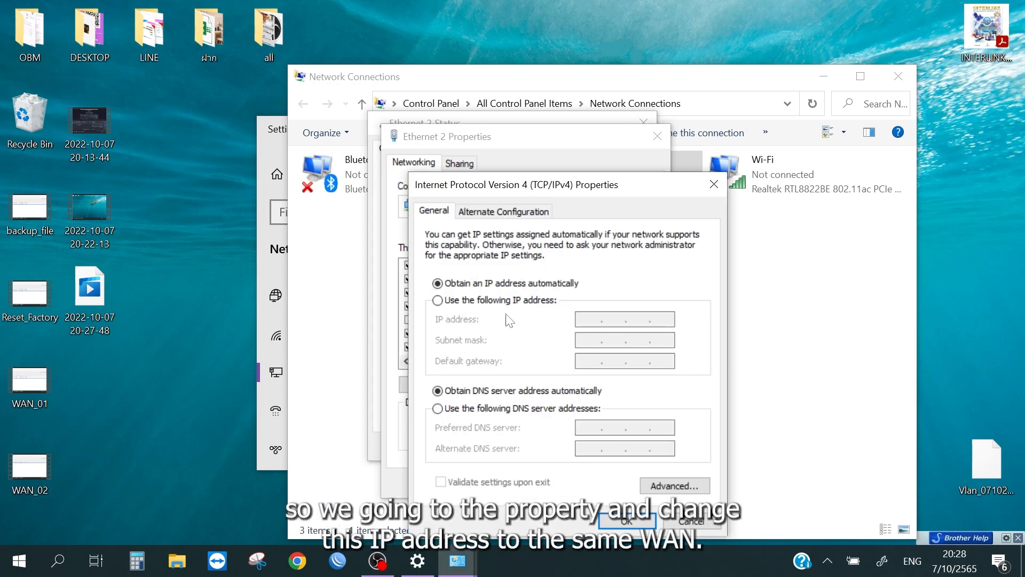
{"action": "left_click", "coordinate": [528, 301]}
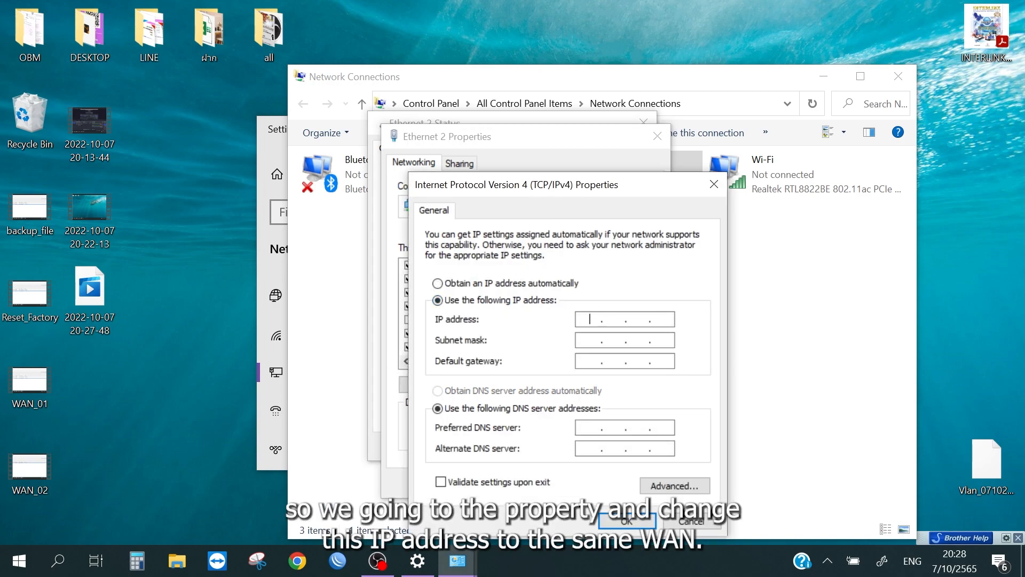
{"action": "type", "text": "192 . 168 . 1 . 10"}
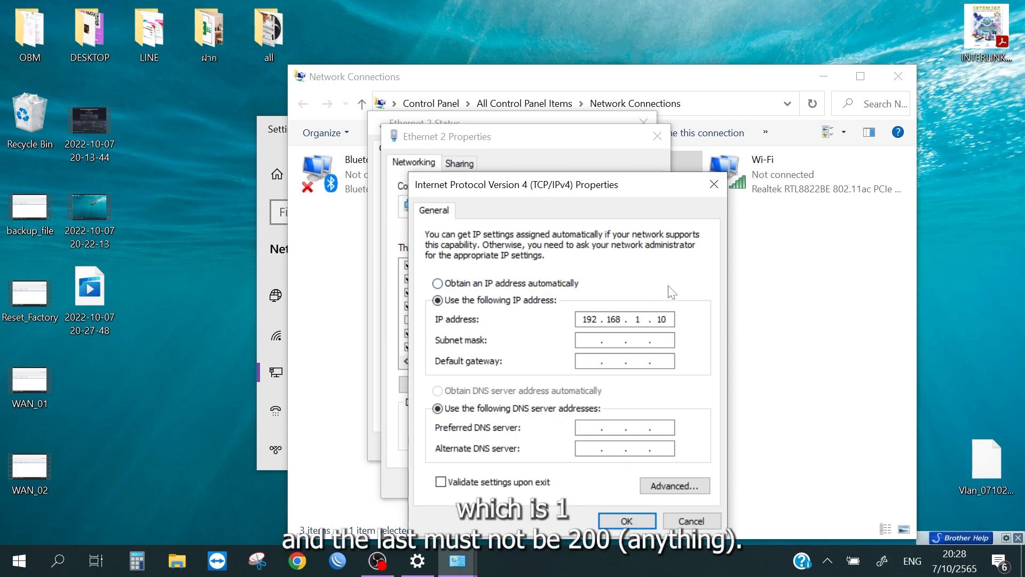
{"action": "left_click", "coordinate": [631, 339]}
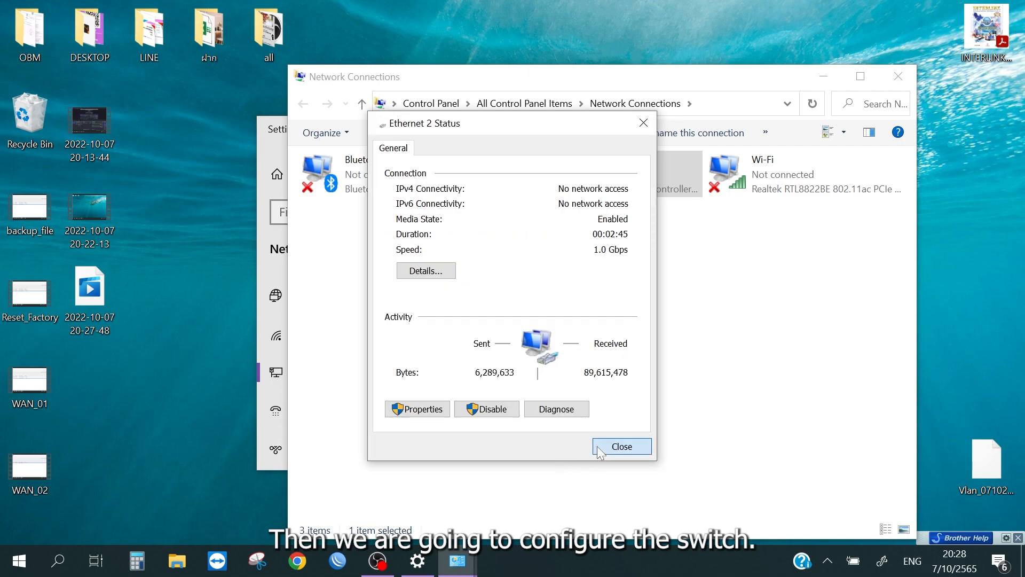
{"action": "left_click", "coordinate": [614, 446]}
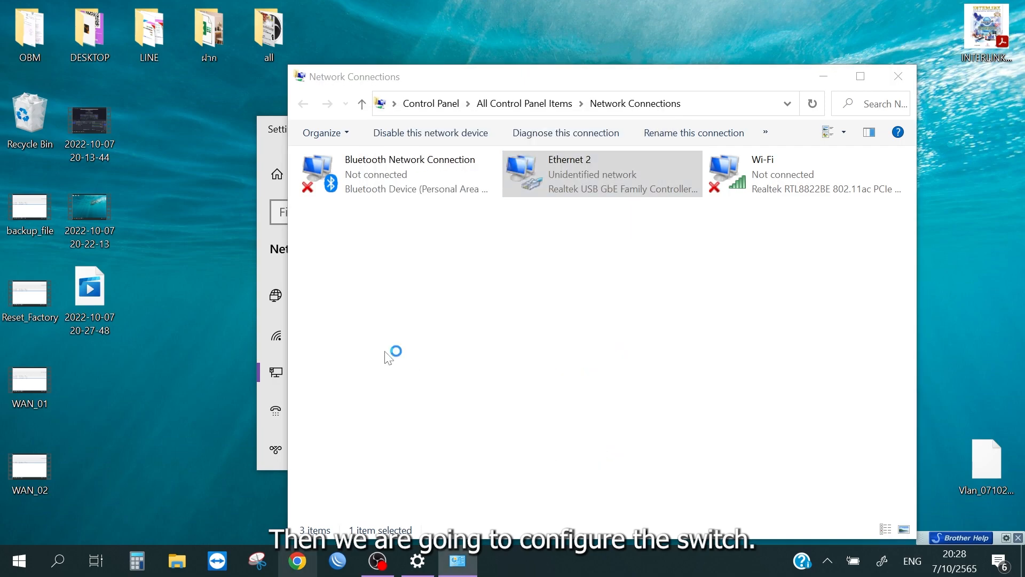
Step: In Chrome, open the reset switch at 192.168.1.200 and log in with the administrator user name and account password
{"action": "type", "text": "192.168.1.200"}
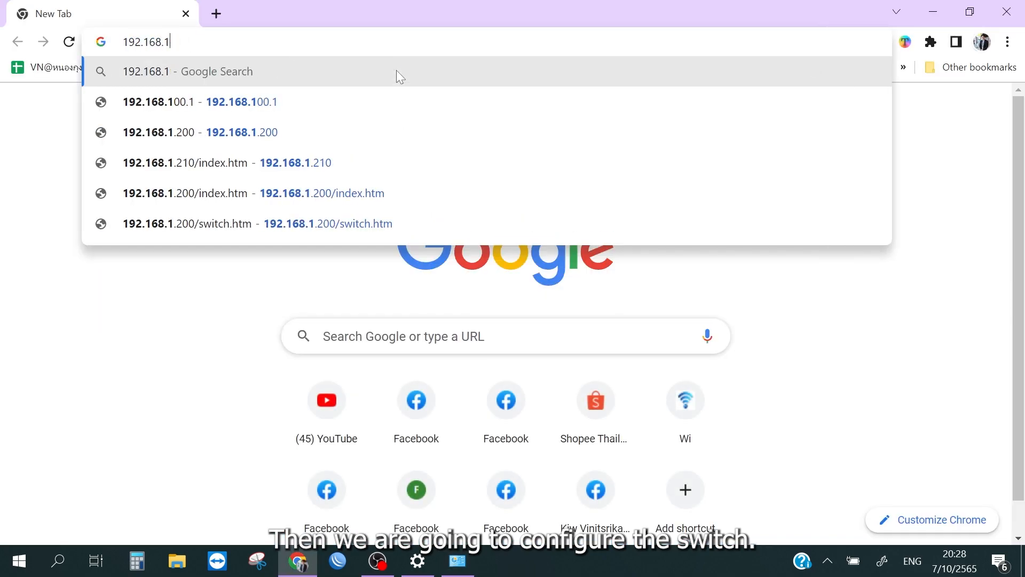
{"action": "key", "text": "Return"}
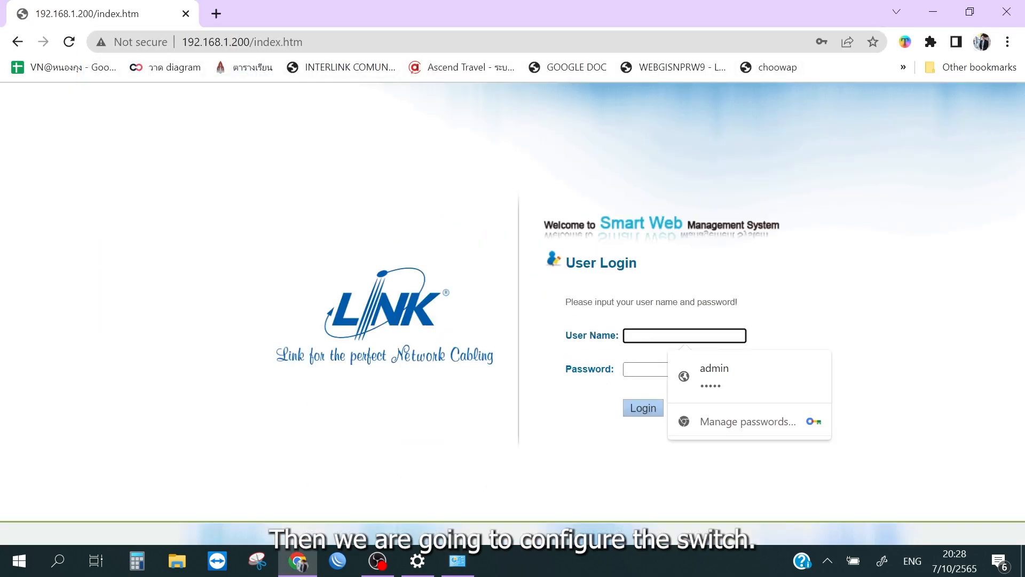
{"action": "type", "text": "admin"}
{"action": "key", "text": "Tab"}
{"action": "type", "text": "admin"}
{"action": "left_click", "coordinate": [662, 412]}
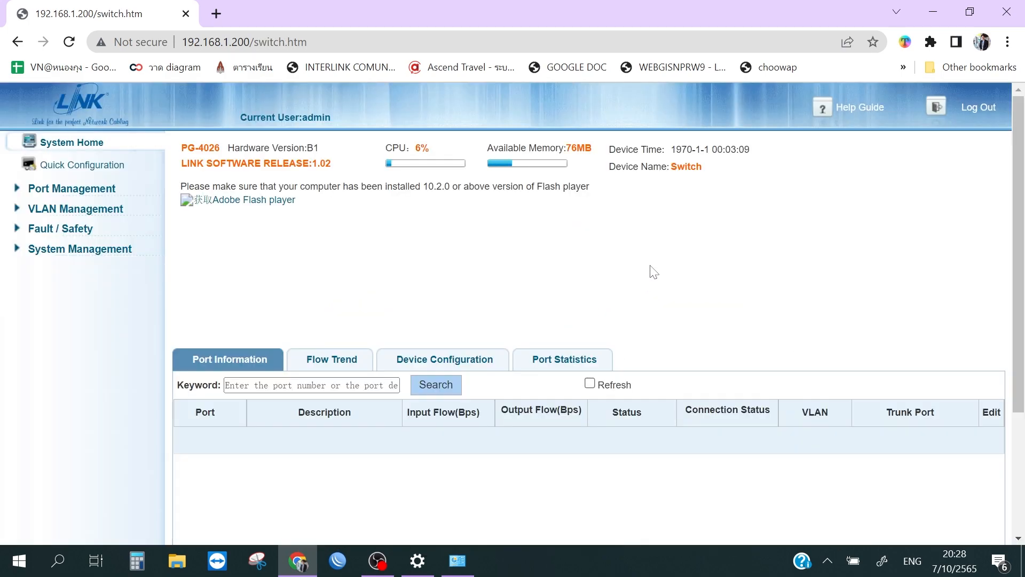
Step: Start a new VLAN in the switch's VLAN management and select ports 1 to 6 for it
{"action": "scroll", "coordinate": [652, 272], "scroll_direction": "down", "scroll_amount": 3}
{"action": "scroll", "coordinate": [652, 273], "scroll_direction": "up", "scroll_amount": 3}
{"action": "left_click", "coordinate": [102, 211]}
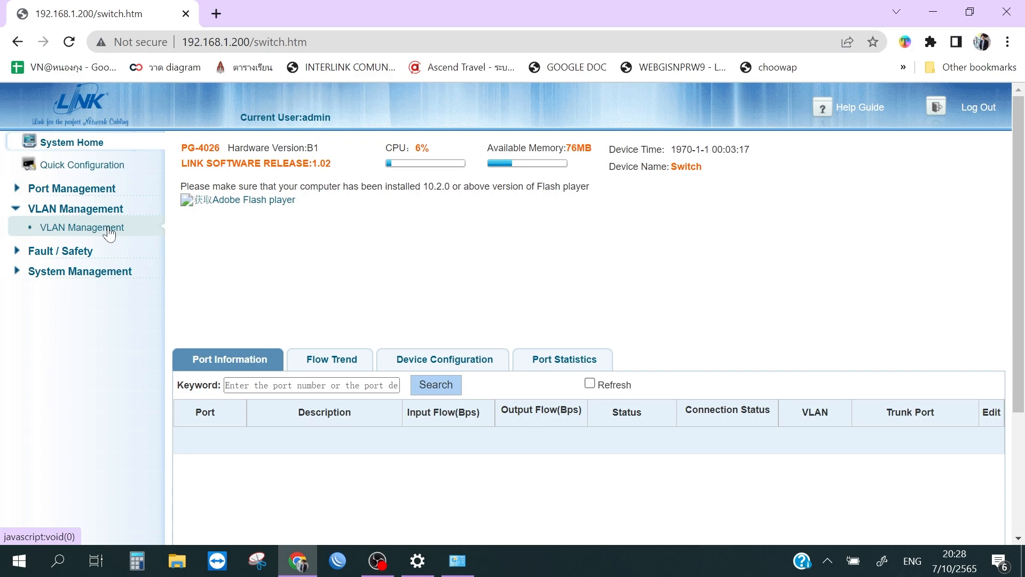
{"action": "left_click", "coordinate": [110, 231]}
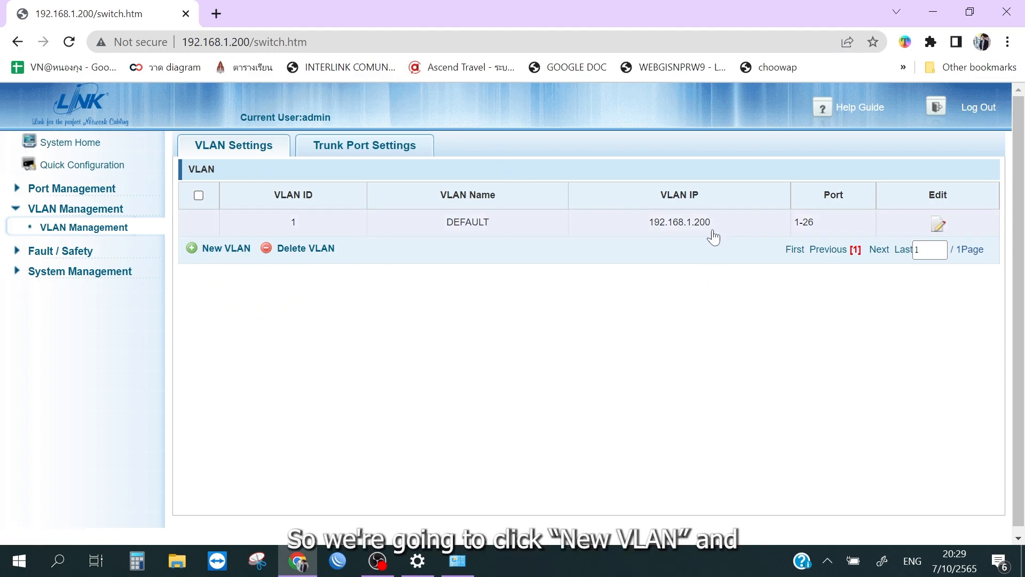
{"action": "left_click", "coordinate": [223, 251]}
{"action": "left_click", "coordinate": [305, 289]}
{"action": "left_click", "coordinate": [328, 288]}
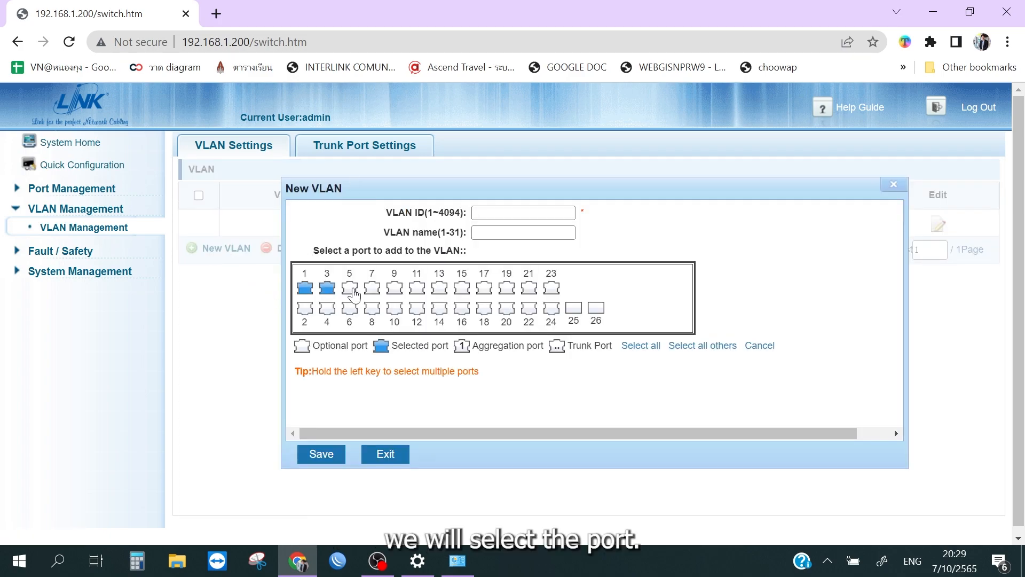
{"action": "left_click", "coordinate": [354, 293]}
{"action": "left_click", "coordinate": [372, 295]}
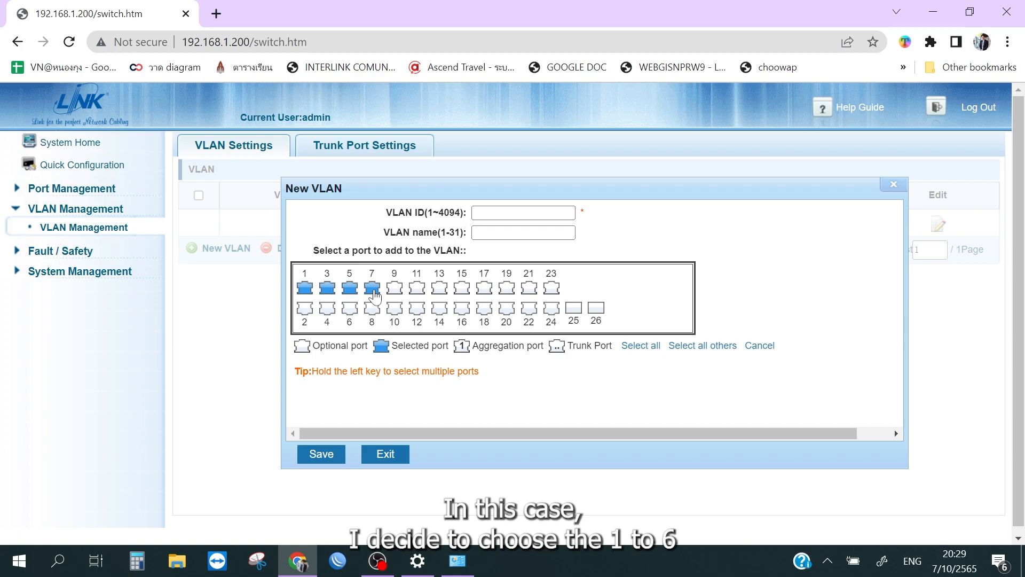
{"action": "left_click", "coordinate": [375, 296]}
{"action": "left_click_drag", "start_coordinate": [312, 320], "coordinate": [359, 327]}
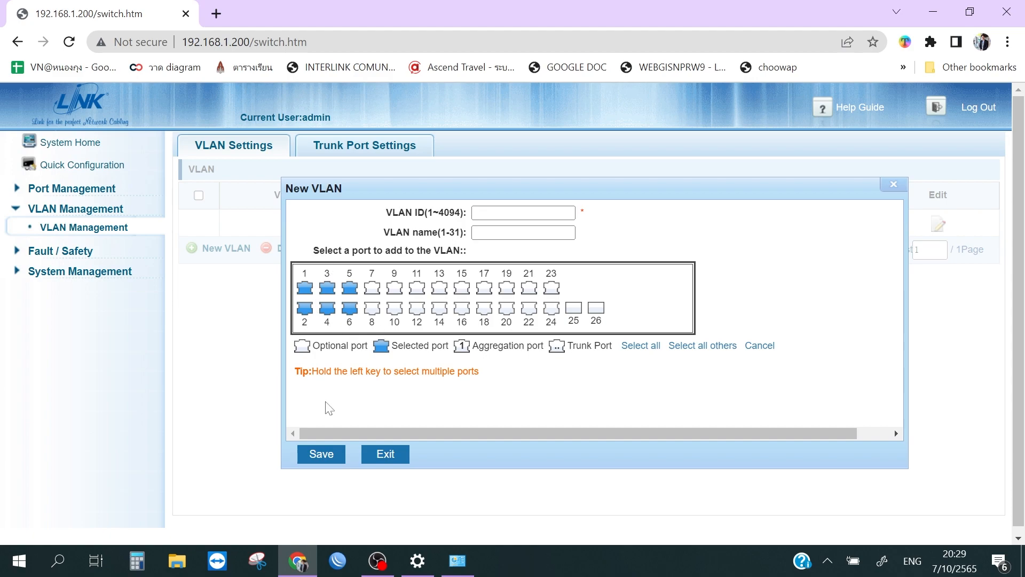
Step: Give the new VLAN the ID 2 and the name VLAN2-Data, and save it
{"action": "left_click", "coordinate": [523, 212]}
{"action": "type", "text": "2"}
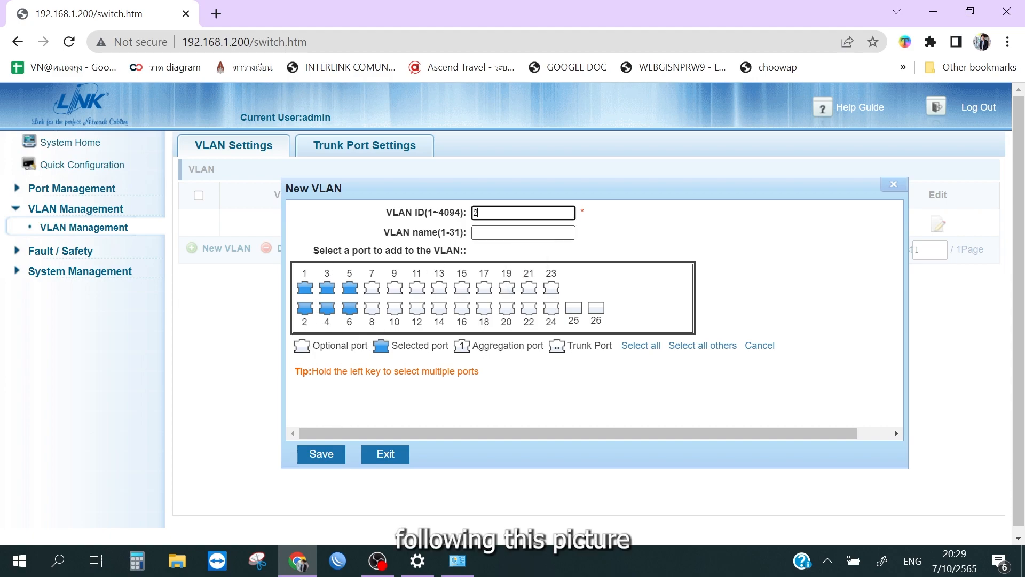
{"action": "left_click", "coordinate": [488, 232]}
{"action": "key", "text": "BackSpace"}
{"action": "key", "text": "BackSpace"}
{"action": "key", "text": "BackSpace"}
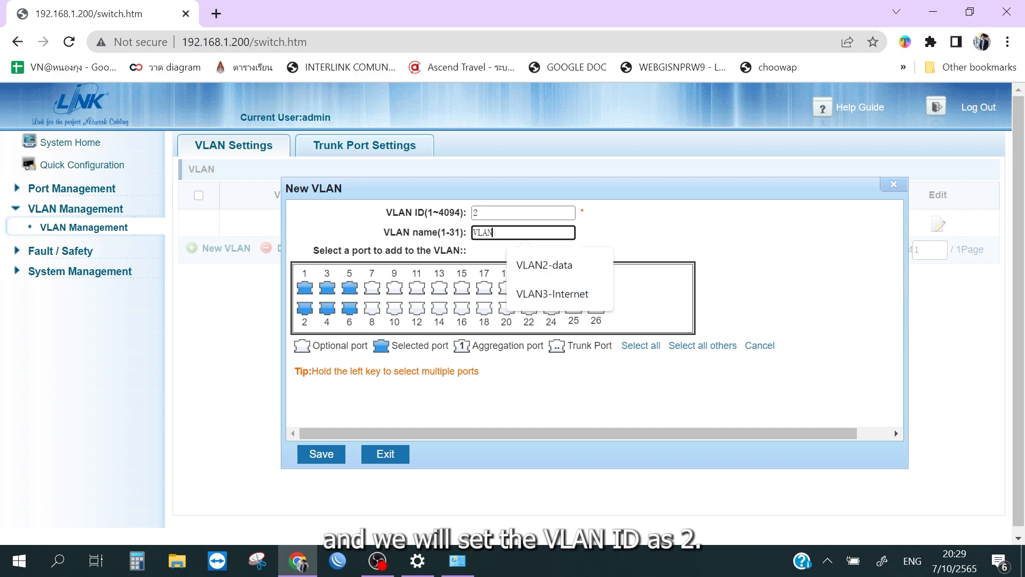
{"action": "type", "text": "2-Data"}
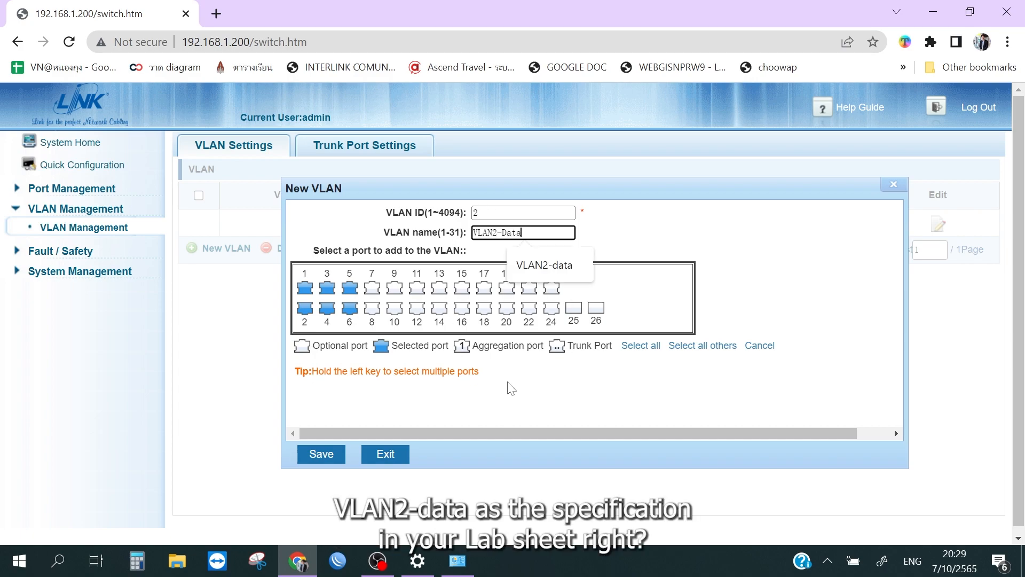
{"action": "left_click", "coordinate": [508, 387]}
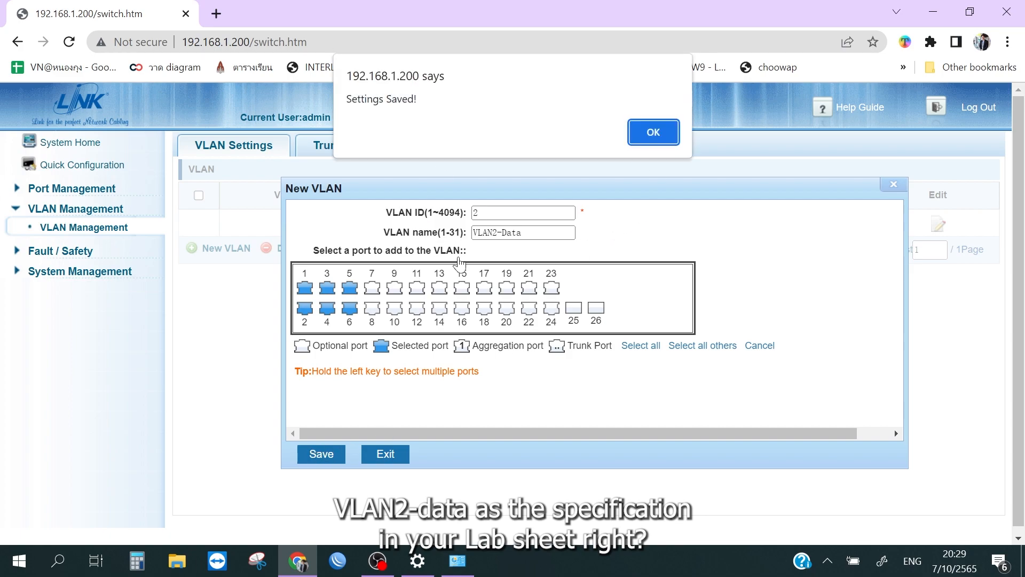
{"action": "left_click", "coordinate": [657, 132]}
Step: Start another new VLAN and select ports 7 to 12 for it
{"action": "left_click", "coordinate": [219, 276]}
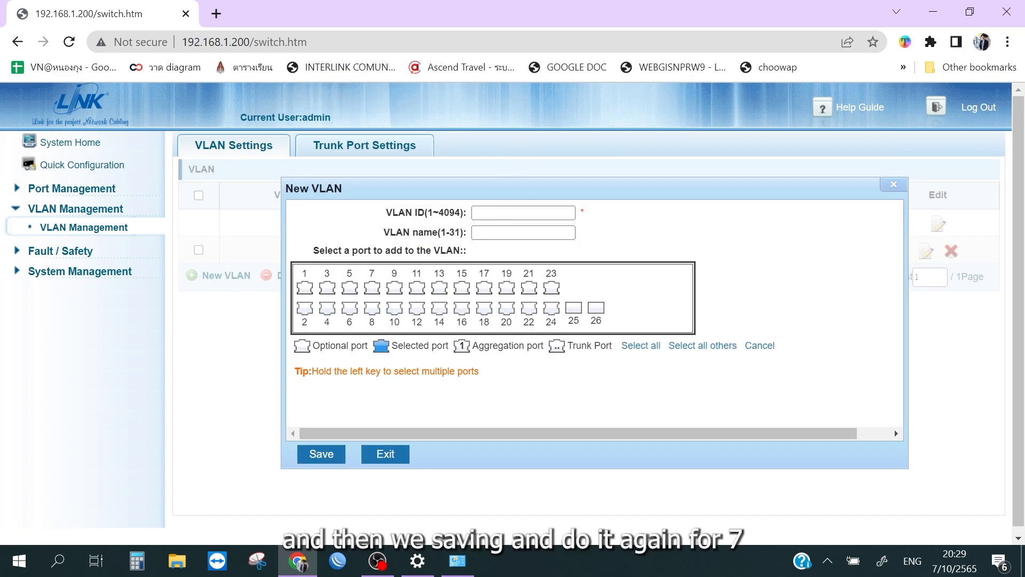
{"action": "left_click_drag", "start_coordinate": [366, 290], "coordinate": [370, 310]}
{"action": "left_click", "coordinate": [395, 290]}
{"action": "left_click", "coordinate": [394, 310]}
{"action": "left_click", "coordinate": [416, 291]}
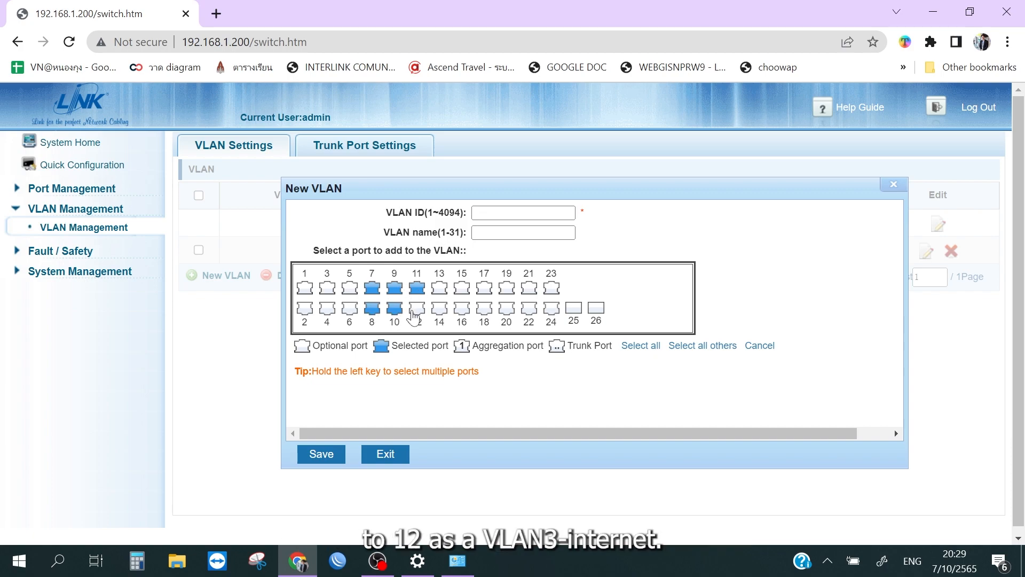
{"action": "left_click", "coordinate": [415, 310]}
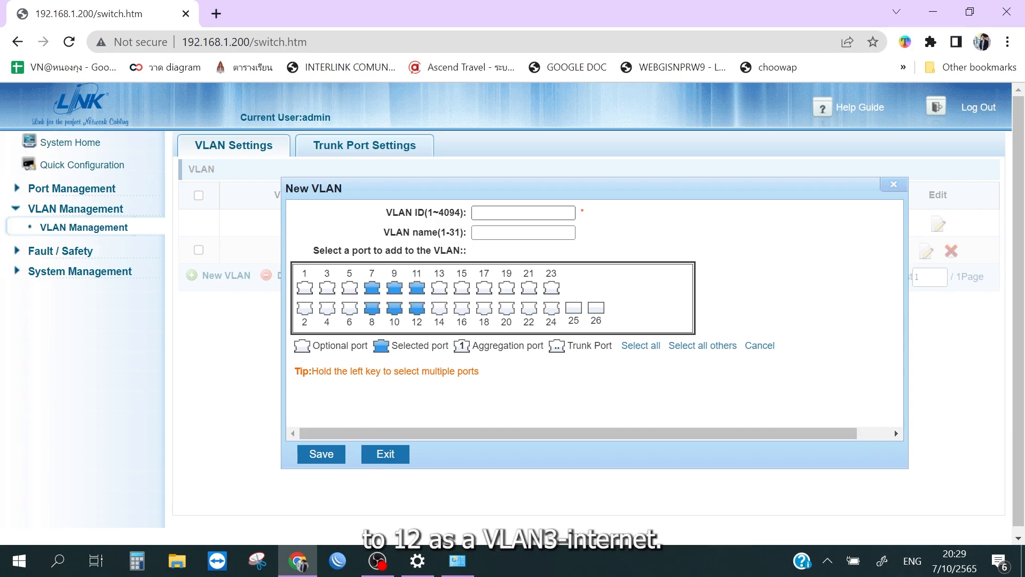
Step: Give the new VLAN for ports 7 to 12 the ID 3 and the name VLAN3-Internet, and save it
{"action": "left_click", "coordinate": [496, 213]}
{"action": "type", "text": "3"}
{"action": "left_click", "coordinate": [484, 233]}
{"action": "left_click", "coordinate": [513, 232]}
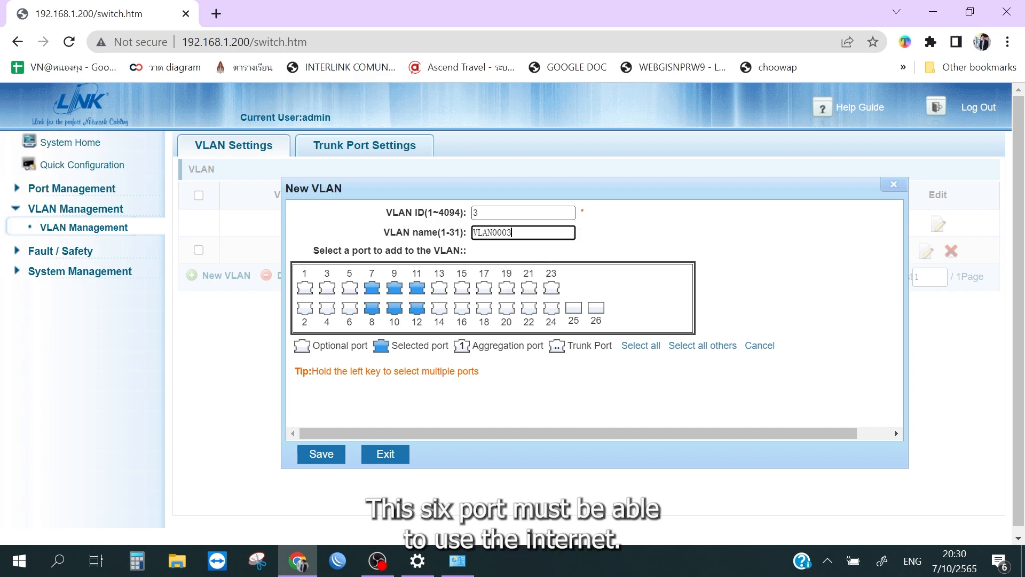
{"action": "key", "text": "BackSpace"}
{"action": "type", "text": "3"}
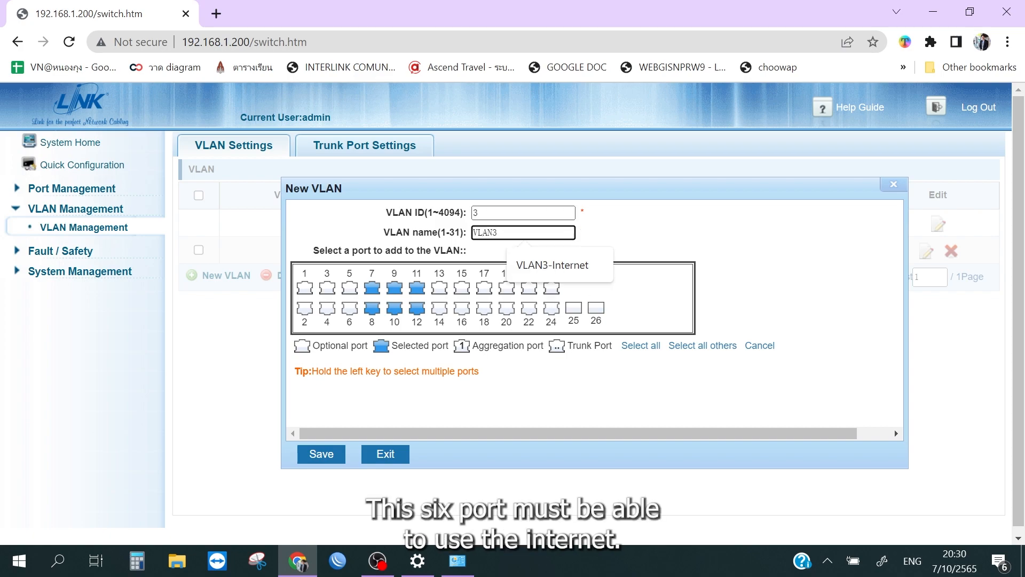
{"action": "key", "text": "BackSpace"}
{"action": "key", "text": "BackSpace"}
{"action": "type", "text": "Inter"}
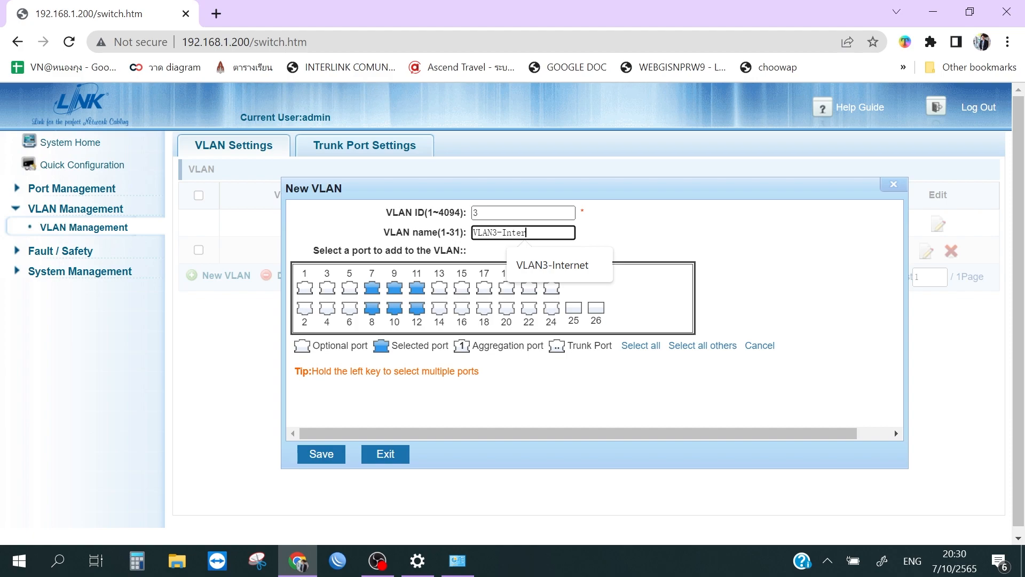
{"action": "type", "text": "net"}
{"action": "left_click", "coordinate": [329, 455]}
{"action": "left_click", "coordinate": [671, 127]}
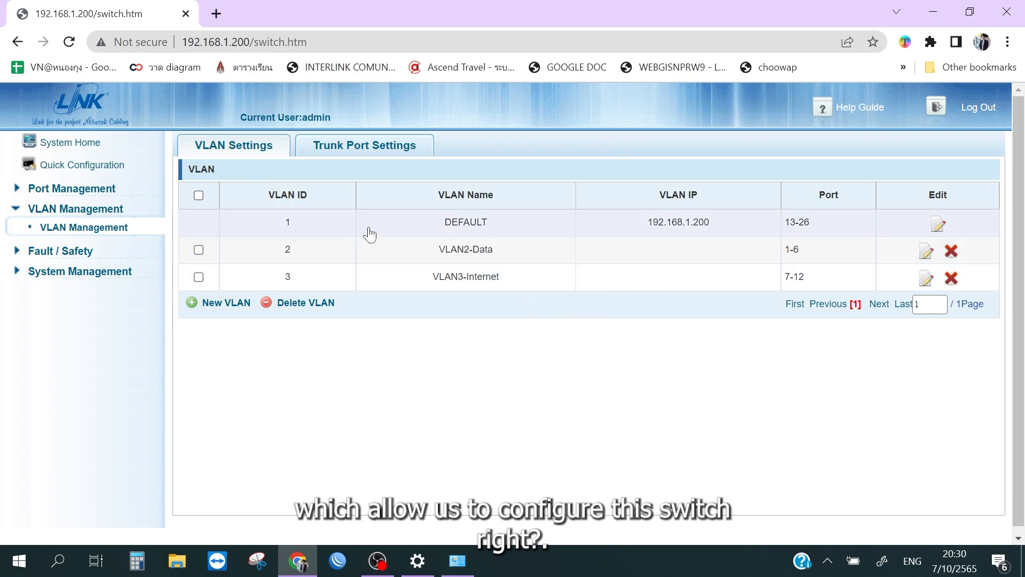
Step: Add switch ports 23 to 26 as trunk ports with native VLAN 1 and allowed VLANs 1-3, and save them
{"action": "left_click", "coordinate": [360, 158]}
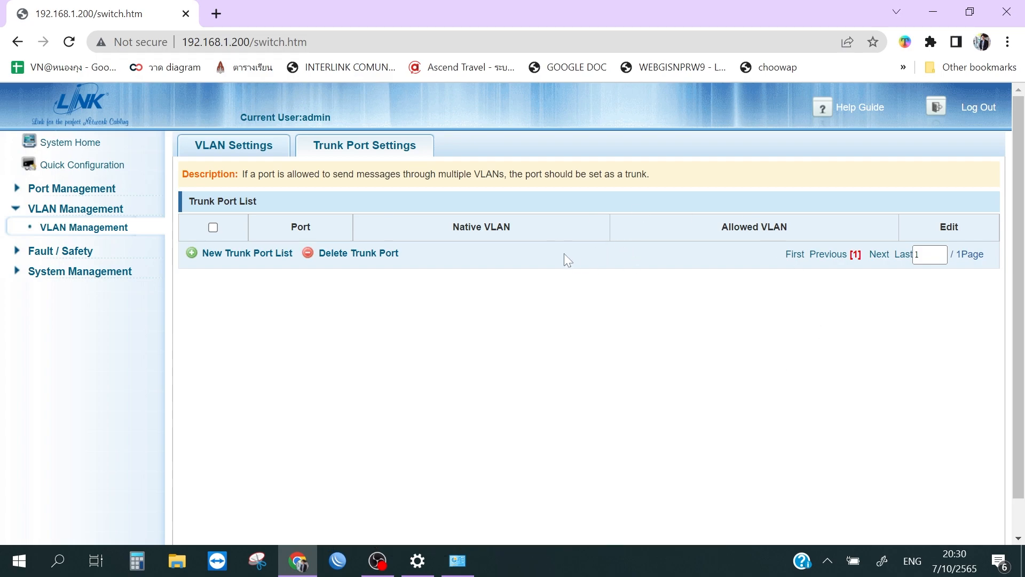
{"action": "left_click", "coordinate": [267, 256]}
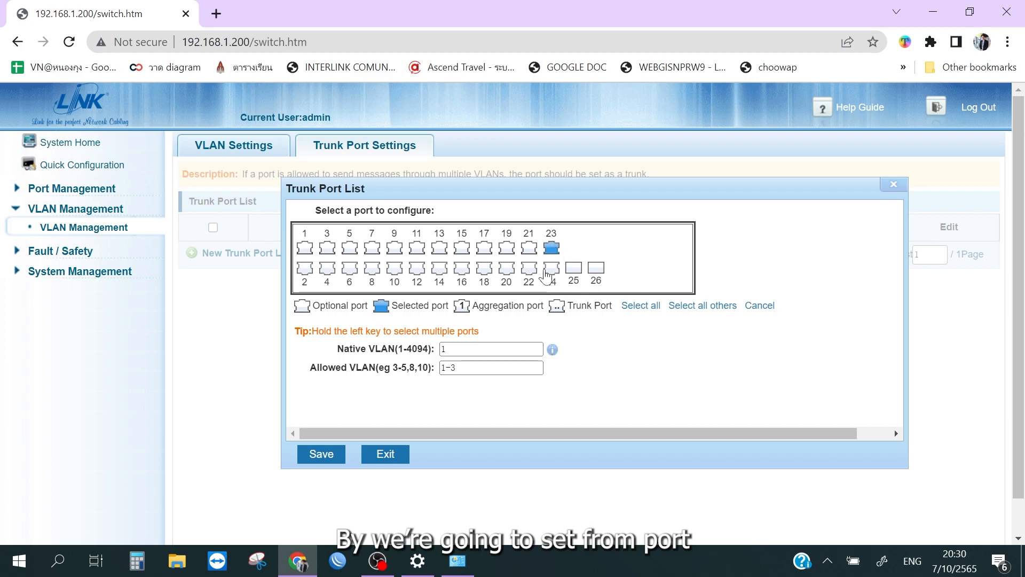
{"action": "left_click_drag", "start_coordinate": [546, 276], "coordinate": [602, 300]}
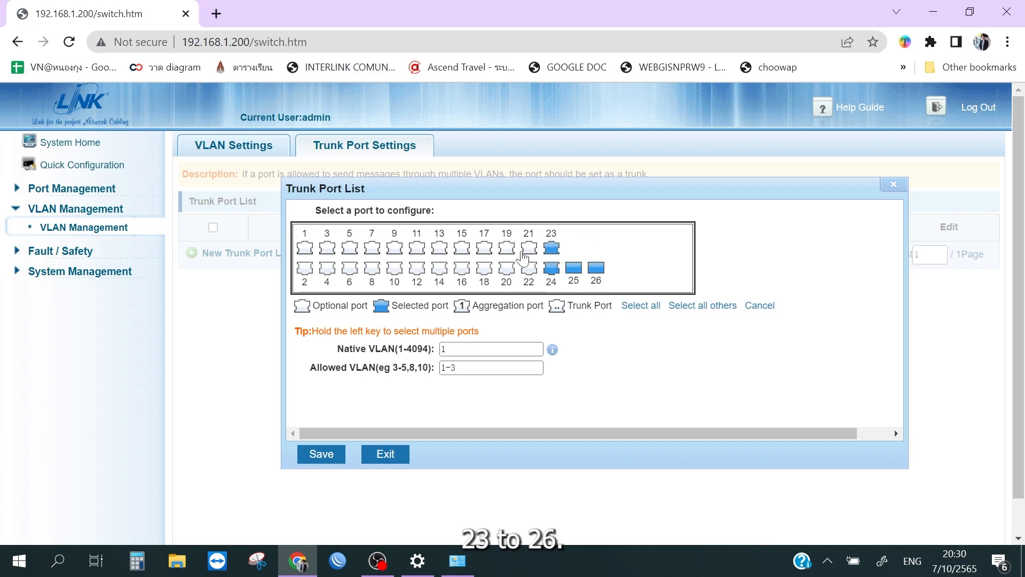
{"action": "left_click_drag", "start_coordinate": [448, 367], "coordinate": [428, 381]}
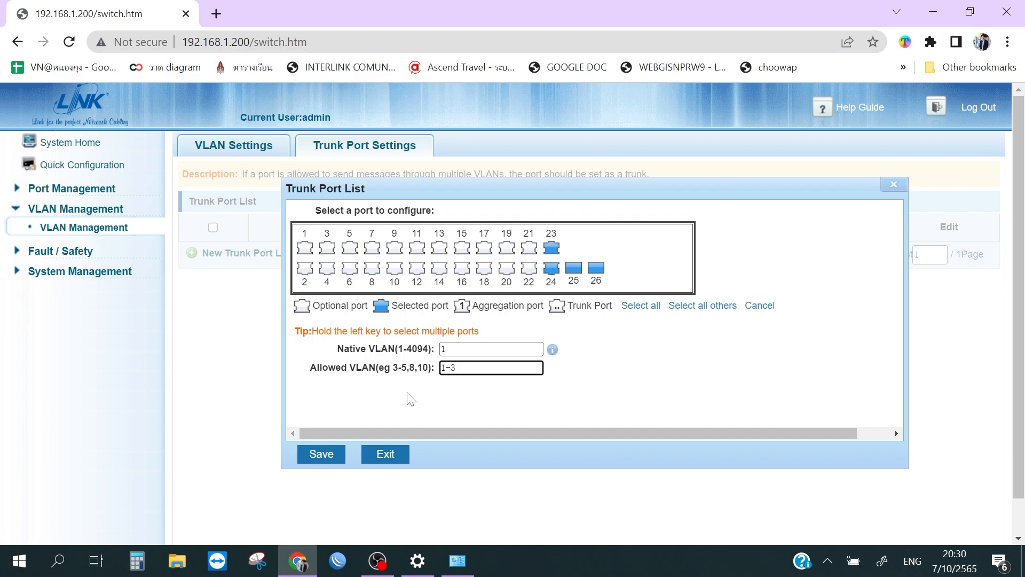
{"action": "left_click", "coordinate": [321, 454]}
{"action": "left_click", "coordinate": [650, 131]}
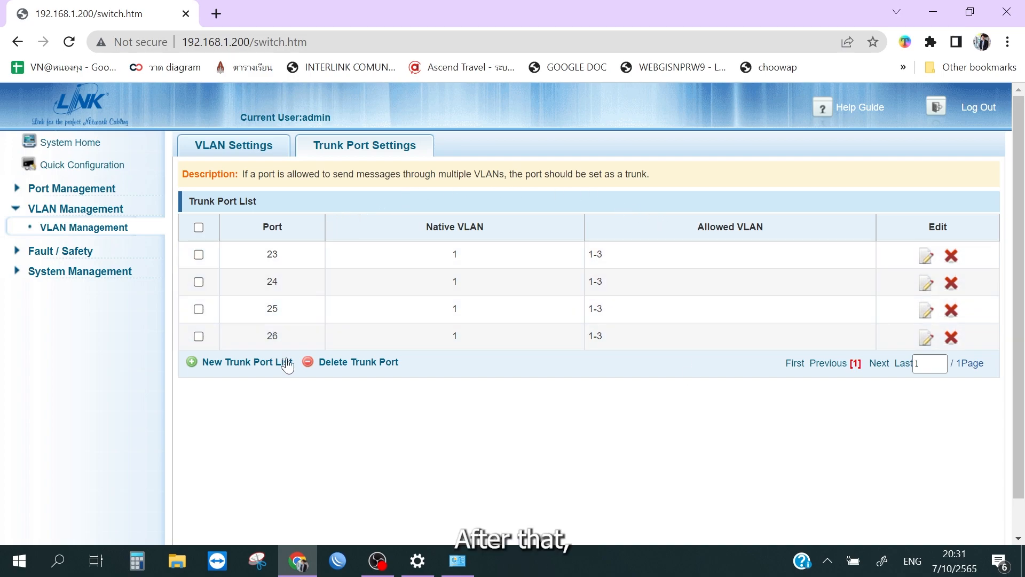
Step: Review the port membership of each VLAN in the VLAN settings, and return to the trunk port settings
{"action": "left_click", "coordinate": [269, 149]}
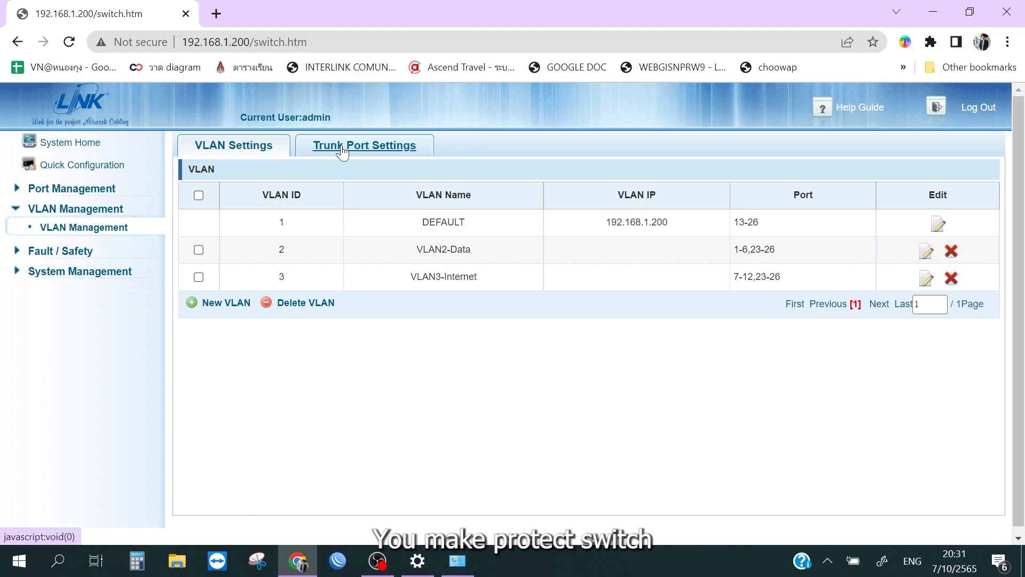
{"action": "left_click", "coordinate": [342, 152]}
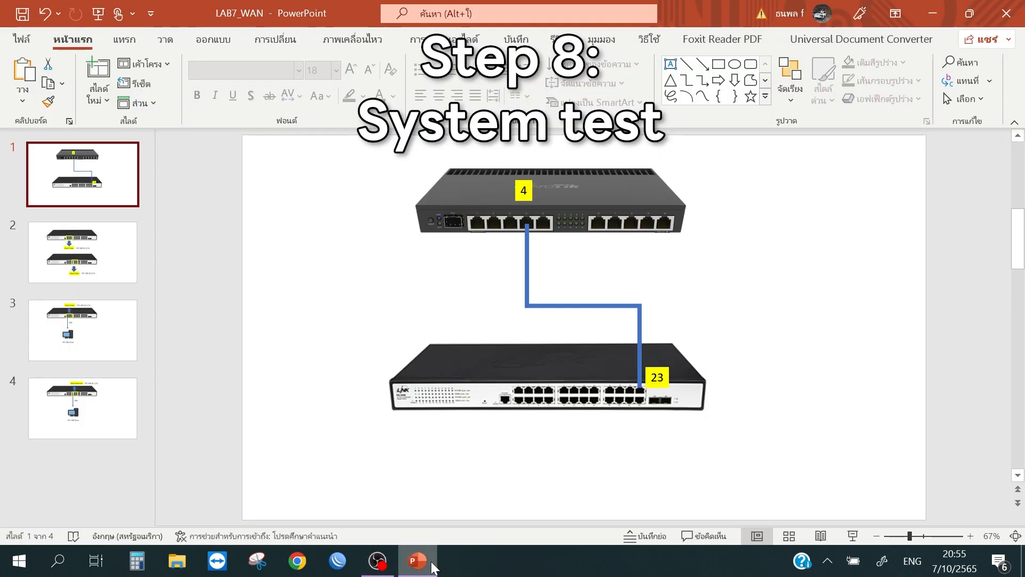
{"action": "mouse_move", "coordinate": [440, 561]}
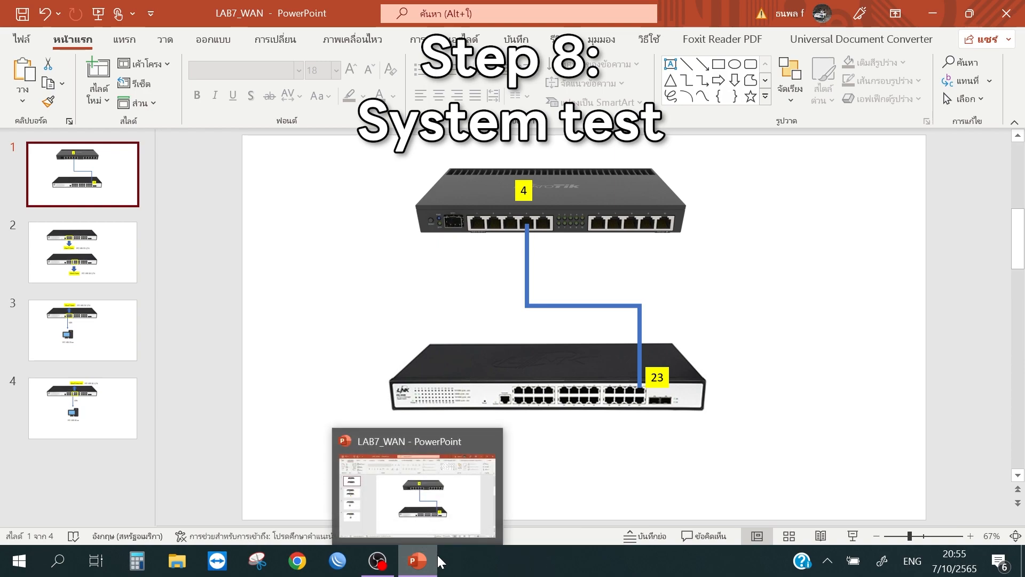